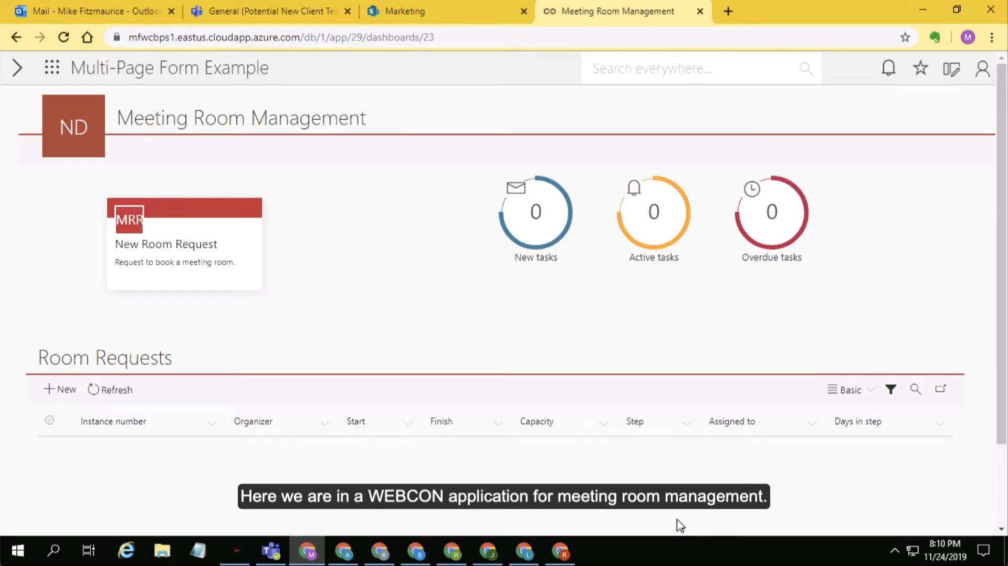
# Step: Open a new room request form and review its scheduling, refreshments and room setup sections
pyautogui.click(193, 268)
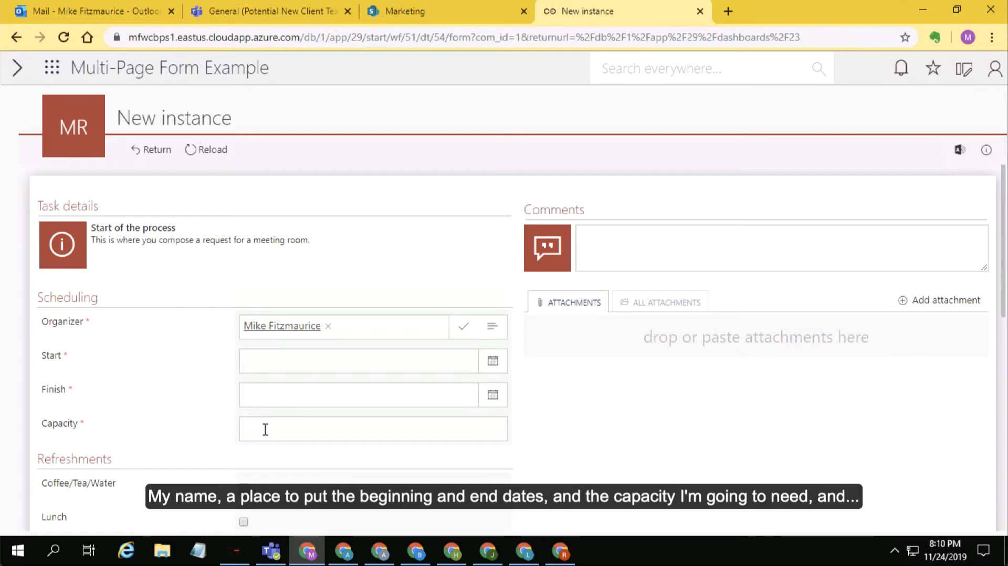
pyautogui.scroll(-4, 519, 430)
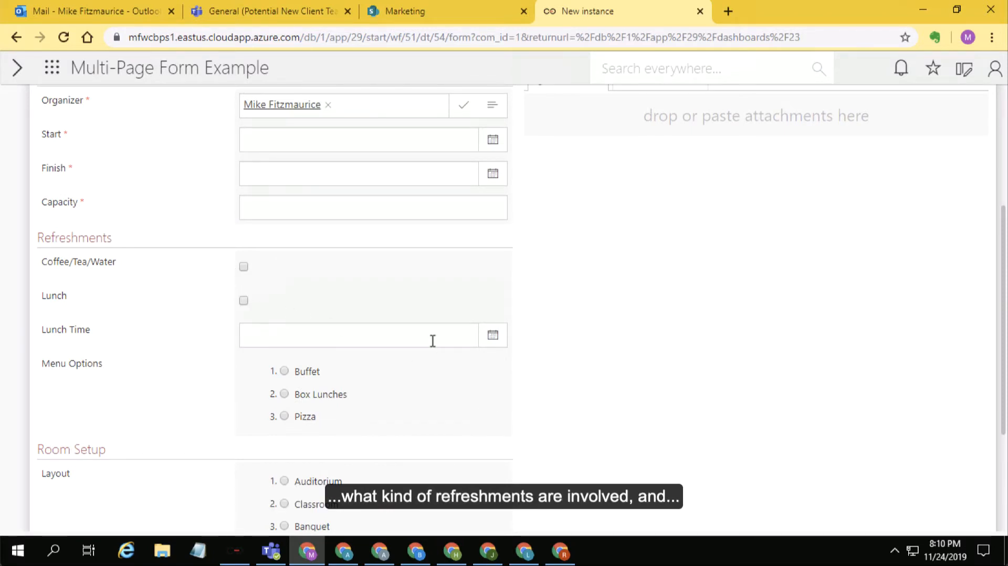
pyautogui.scroll(-3, 485, 403)
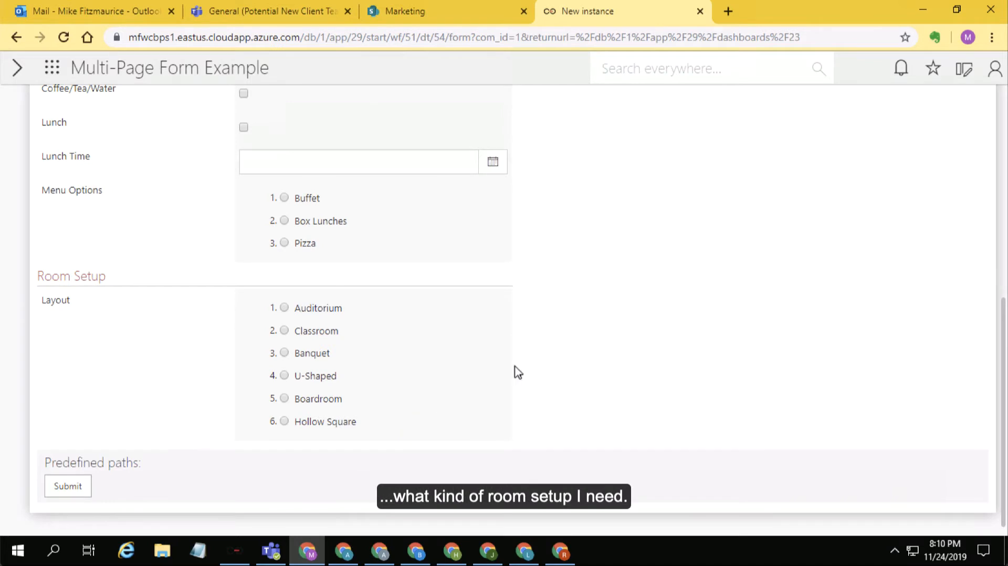
pyautogui.scroll(7, 543, 239)
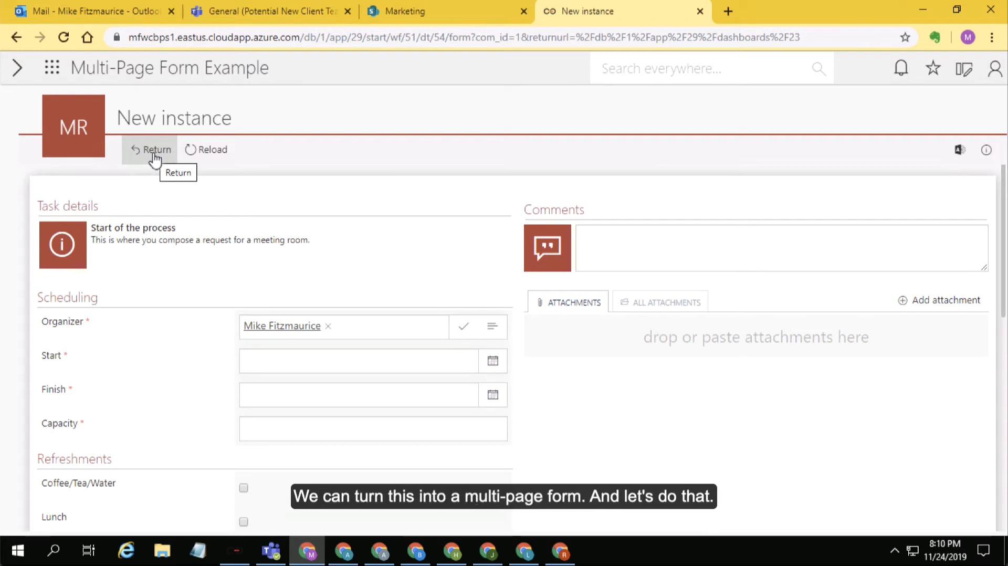
# Step: Switch to WEBCON Designer Studio and examine the Begin Request step and the paths in the Meeting Room Requests workflow
pyautogui.click(236, 551)
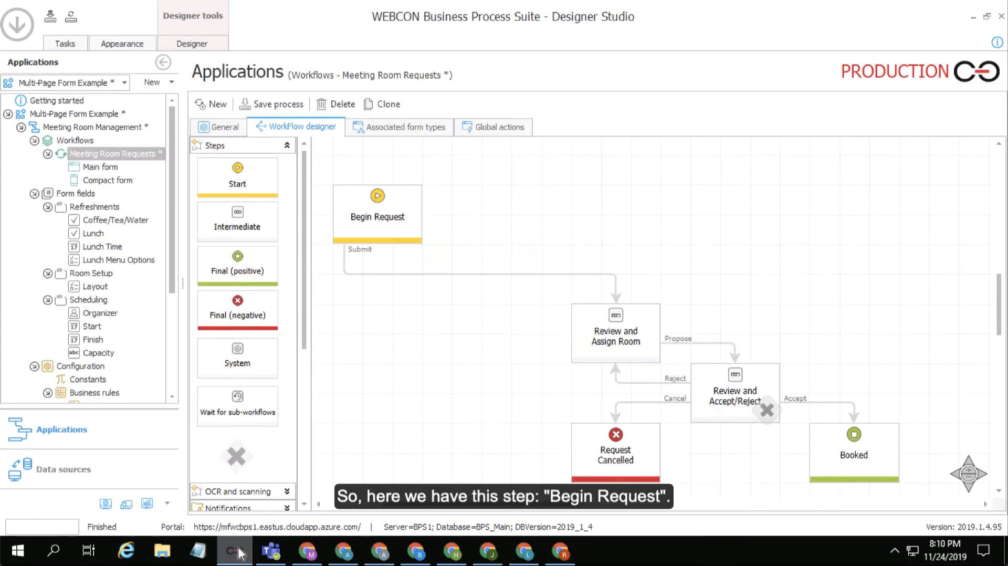
pyautogui.click(377, 221)
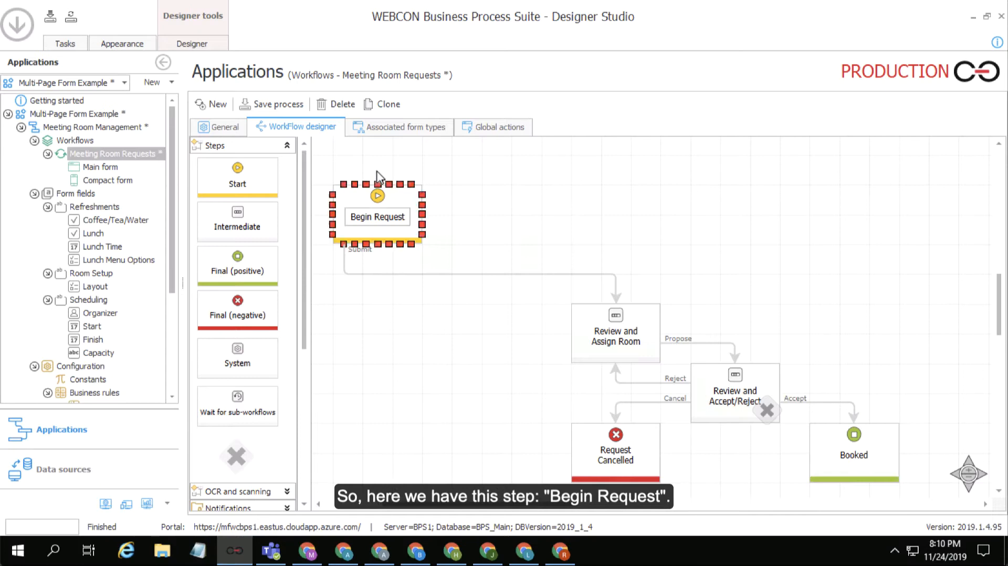
pyautogui.click(378, 225)
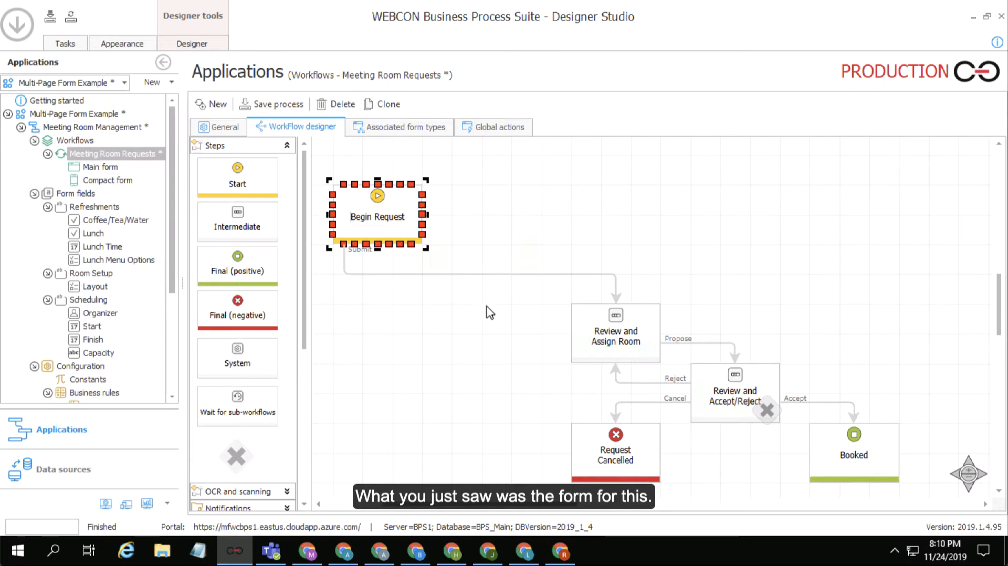
pyautogui.moveTo(628, 351)
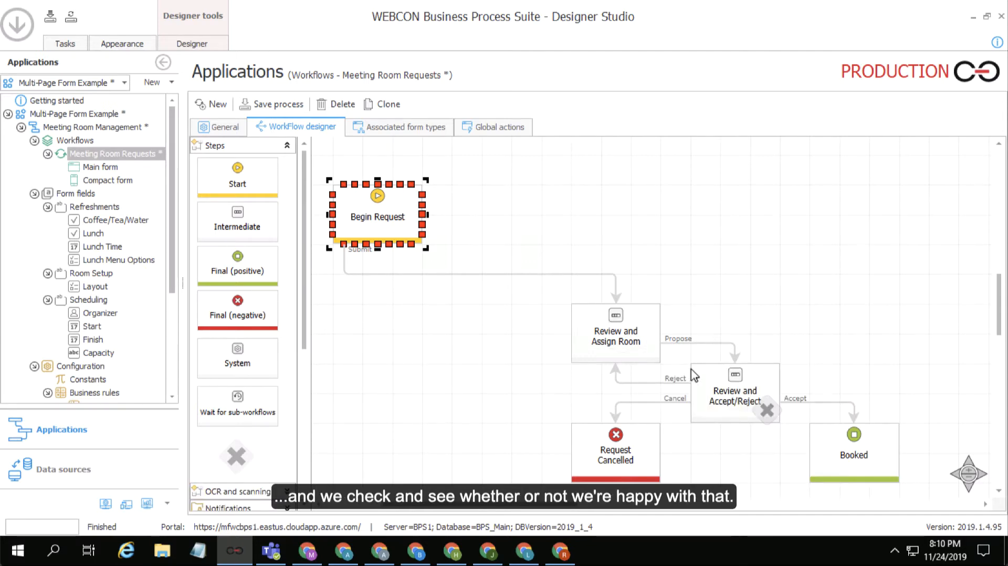
pyautogui.click(545, 361)
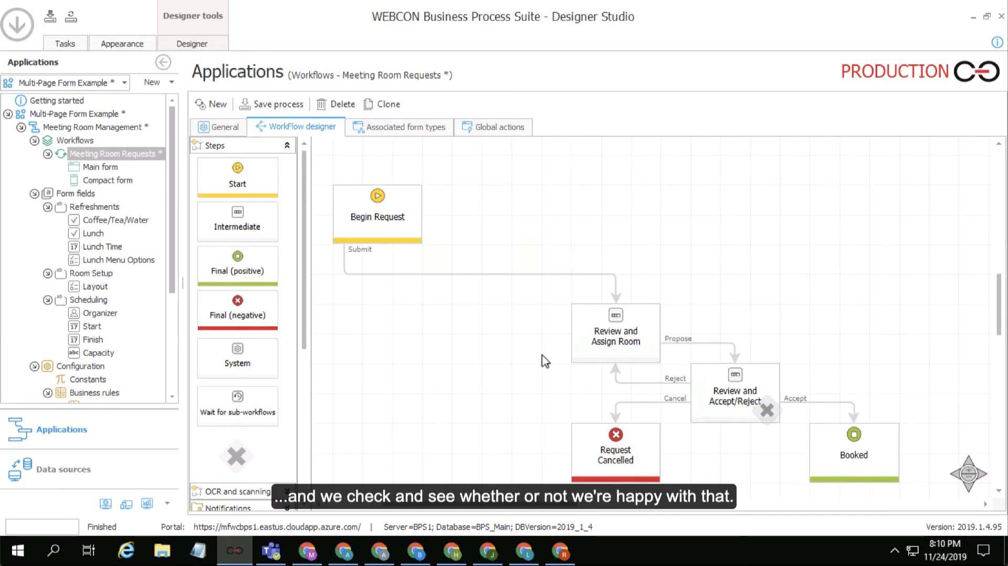
pyautogui.click(383, 235)
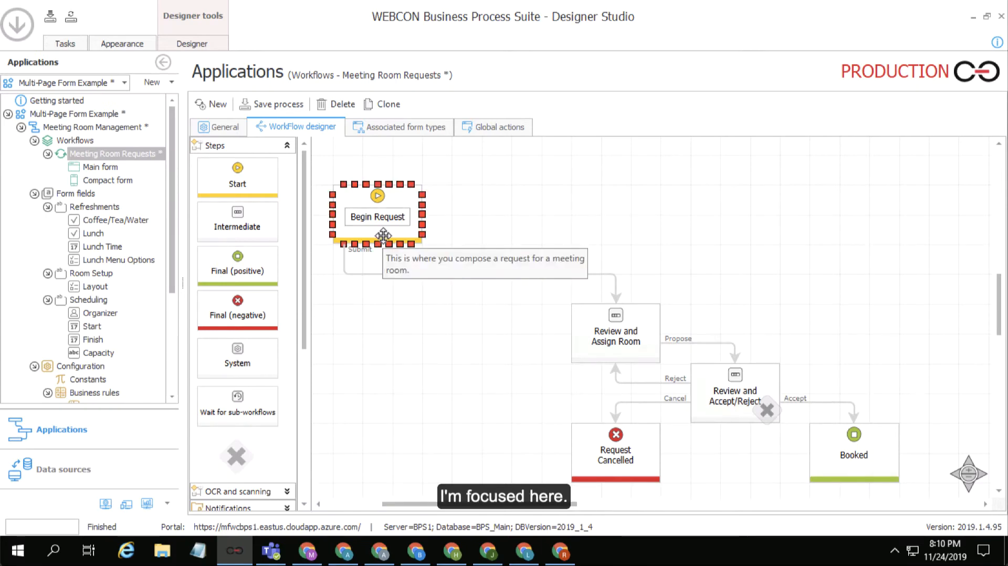
pyautogui.click(428, 315)
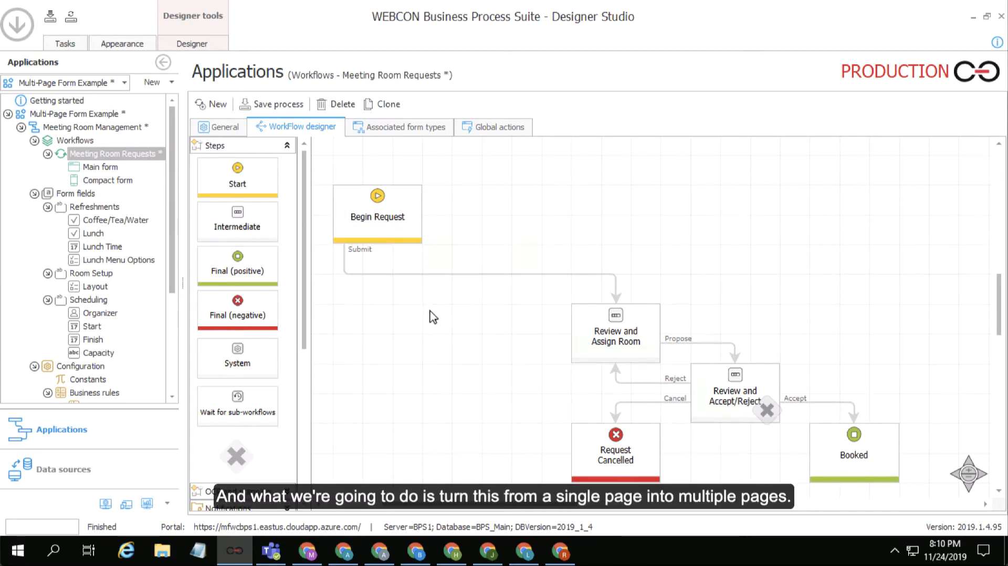
pyautogui.click(402, 239)
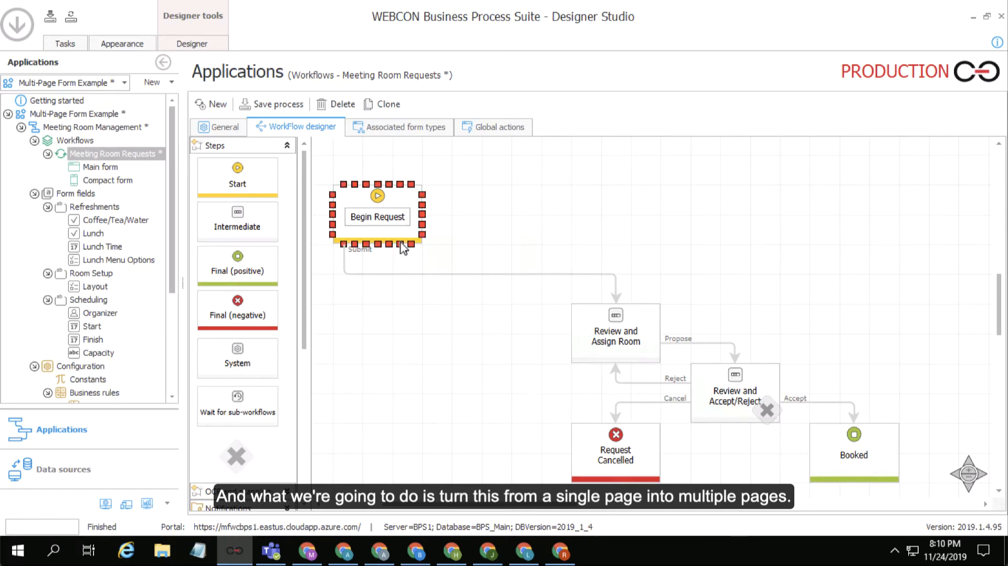
pyautogui.click(406, 311)
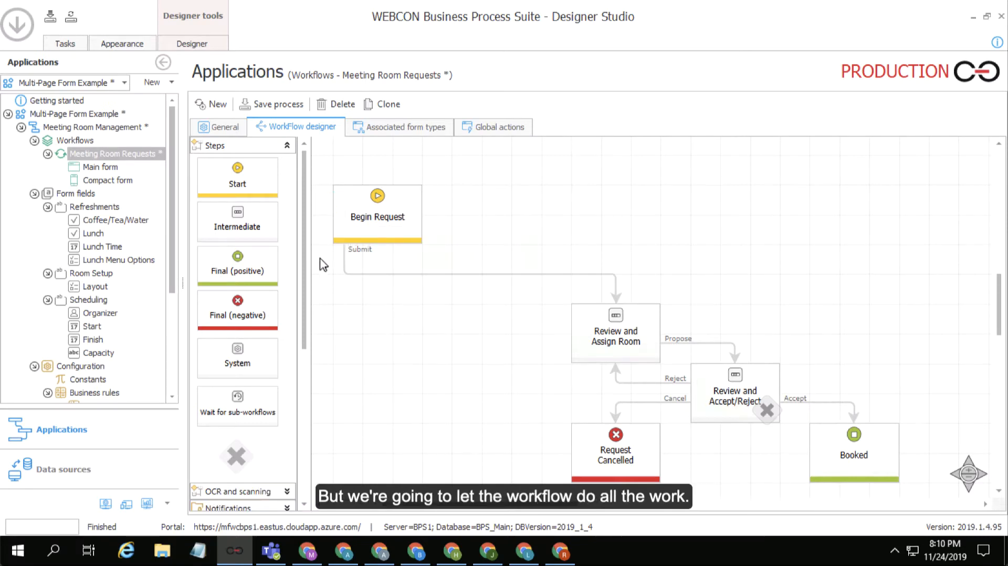
# Step: Add an intermediate step named "Provide Lunch Details" to the right of Begin Request, leaving a wide gap between the two
pyautogui.moveTo(269, 219); pyautogui.dragTo(546, 192)
pyautogui.click(521, 220)
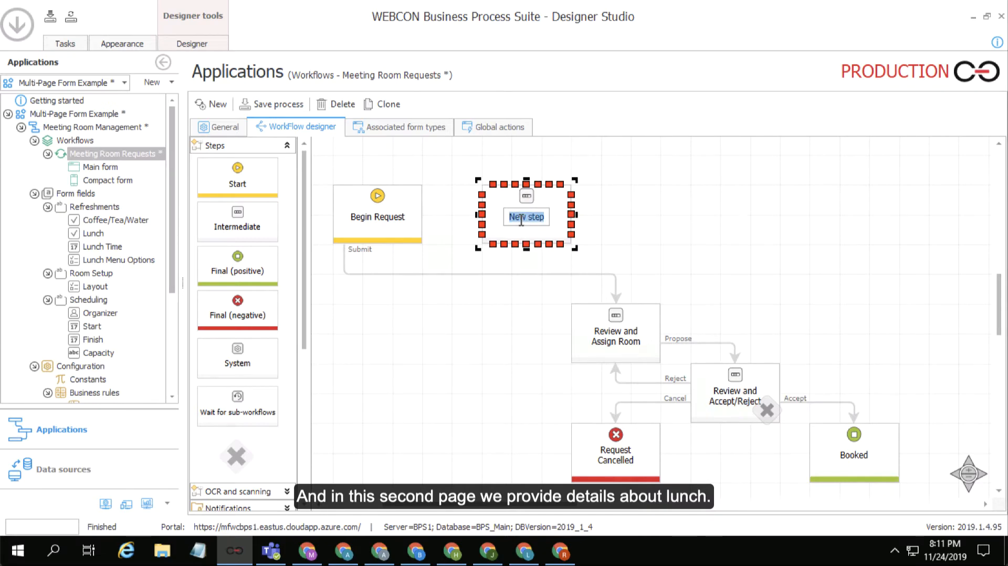
pyautogui.write('Provide Lu')
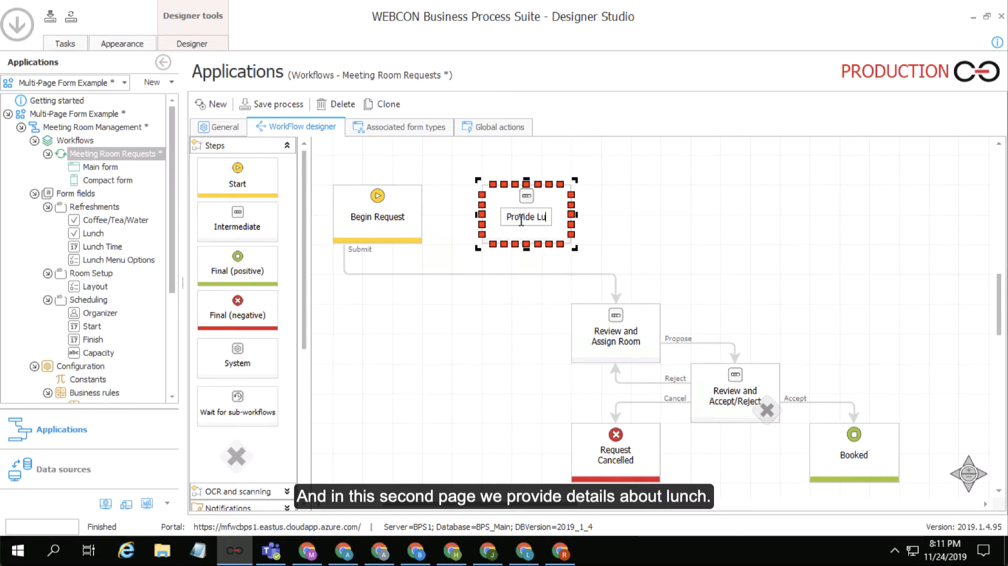
pyautogui.write('nch Details')
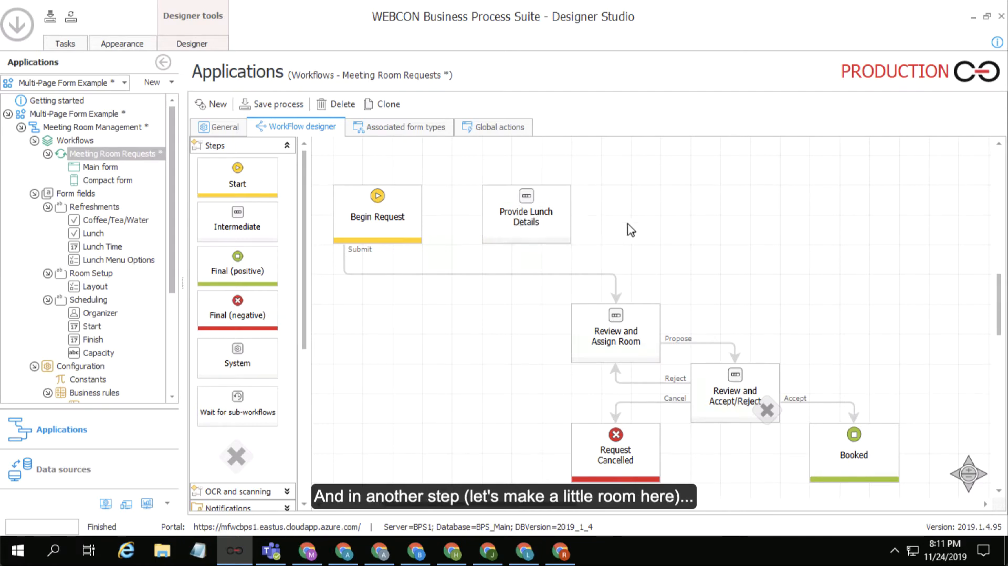
pyautogui.moveTo(551, 237); pyautogui.dragTo(663, 238)
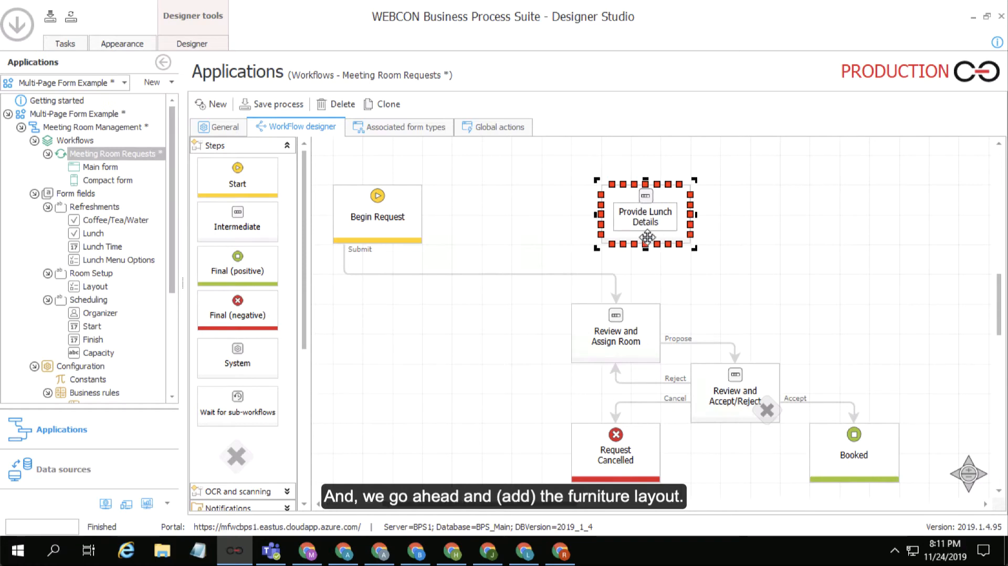
# Step: Add another intermediate step named "Describe Room Layout" to the right of Provide Lunch Details
pyautogui.moveTo(272, 226); pyautogui.dragTo(836, 223)
pyautogui.doubleClick(800, 216)
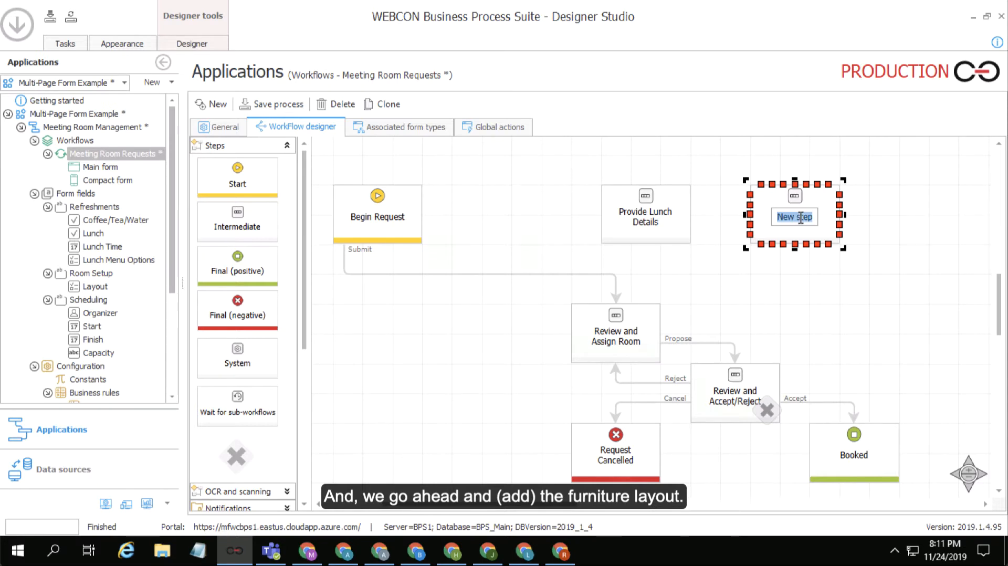
pyautogui.write('Describe')
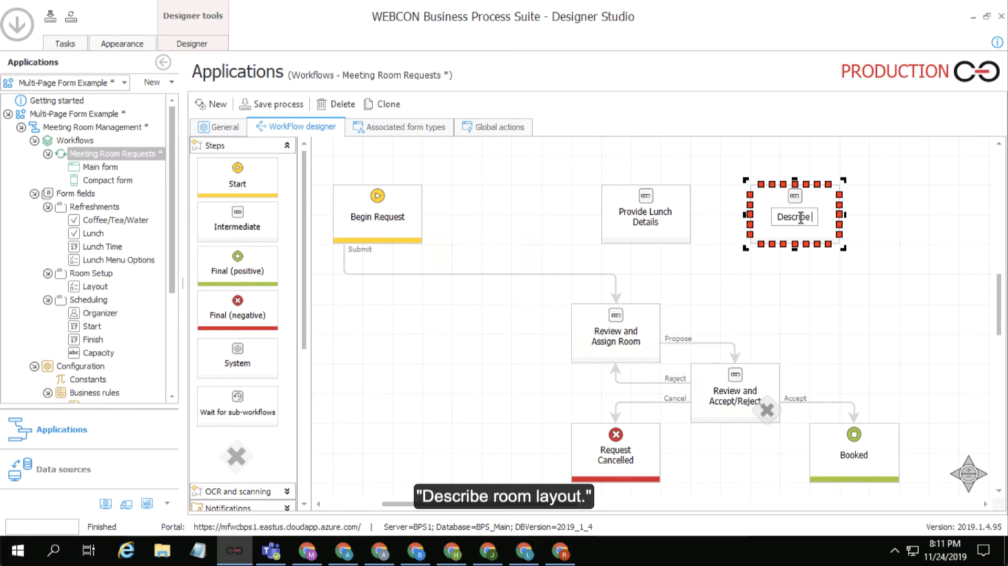
pyautogui.write(' Room Layout')
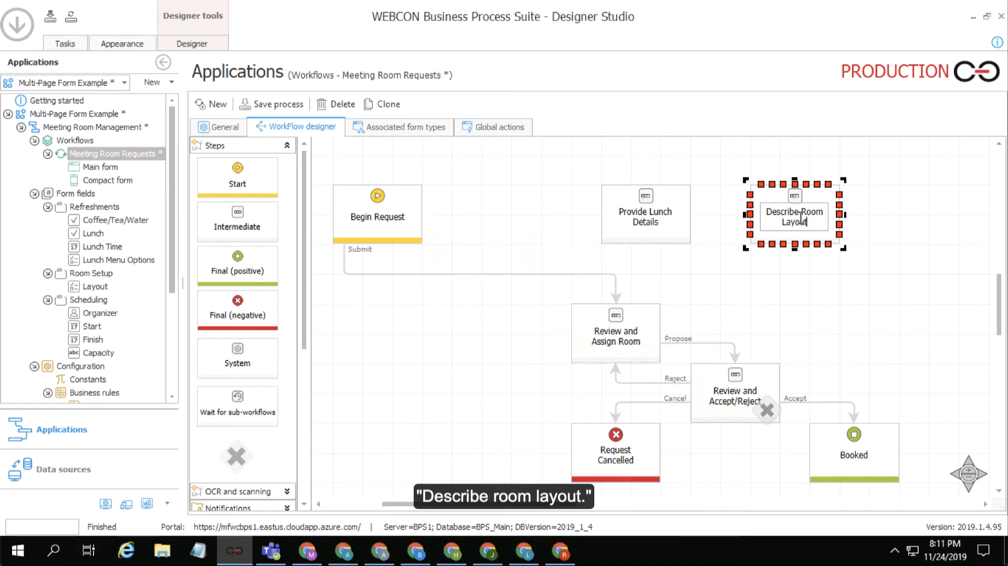
pyautogui.click(407, 238)
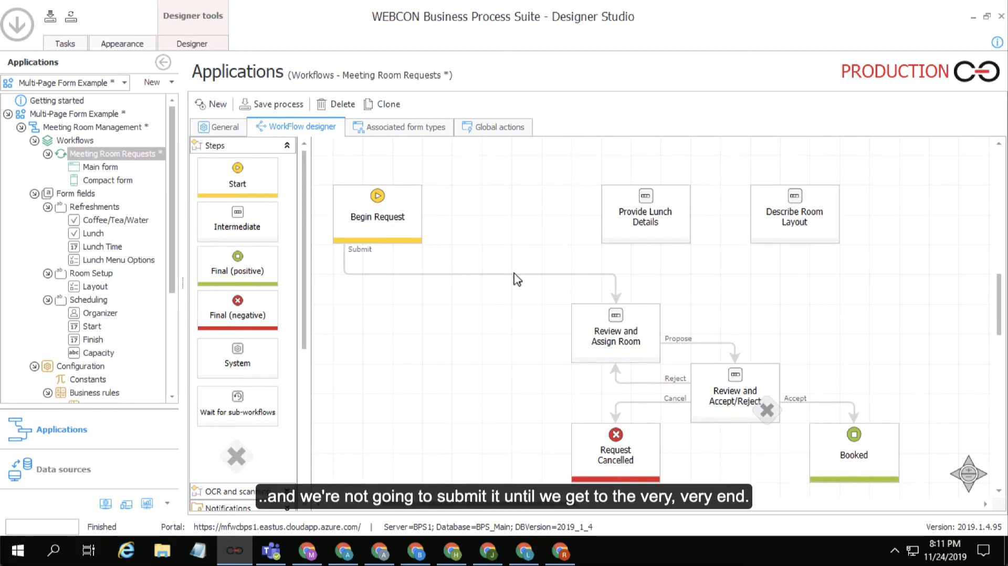
# Step: Reroute the Submit path to start from Describe Room Layout and enter Review and Assign Room on its right side
pyautogui.click(344, 245)
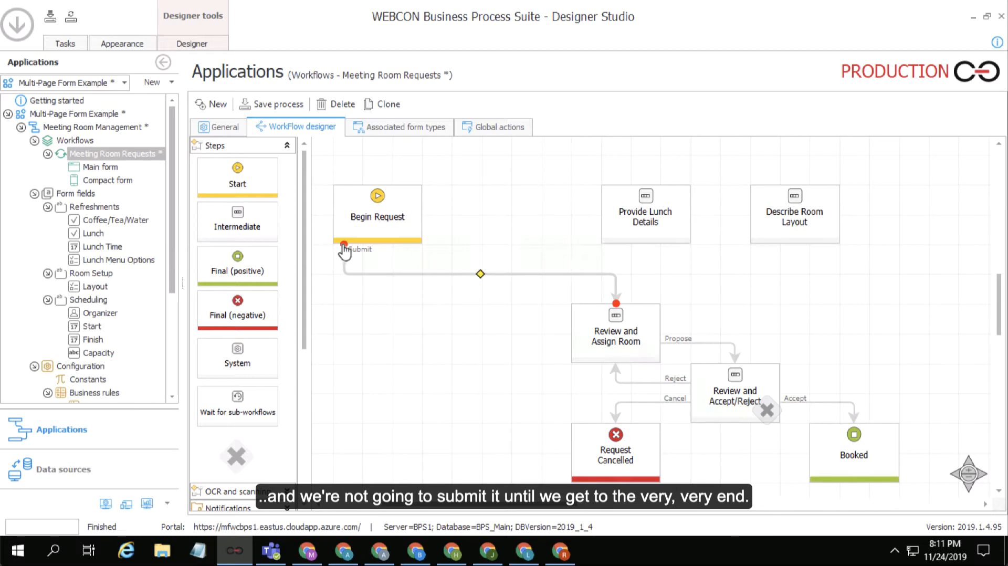
pyautogui.moveTo(343, 247); pyautogui.dragTo(870, 235)
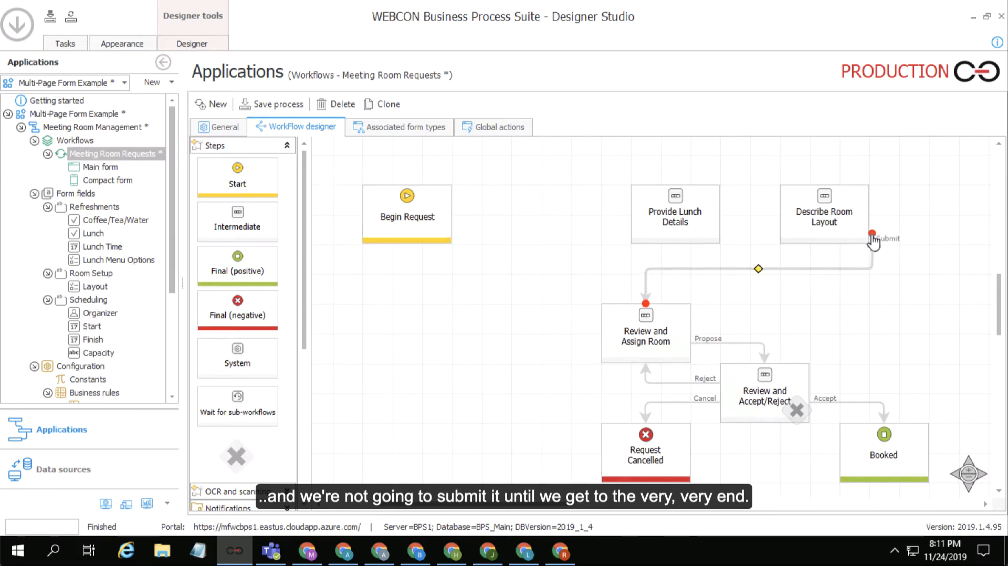
pyautogui.moveTo(645, 304); pyautogui.dragTo(691, 315)
pyautogui.click(735, 327)
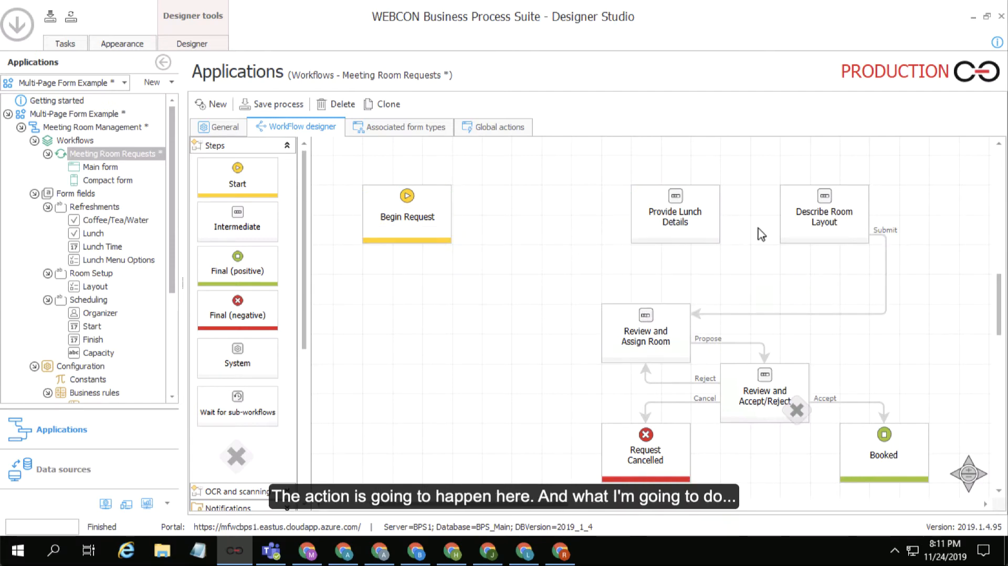
# Step: Draw a path from Begin Request to Provide Lunch Details and name it "Next"
pyautogui.click(447, 216)
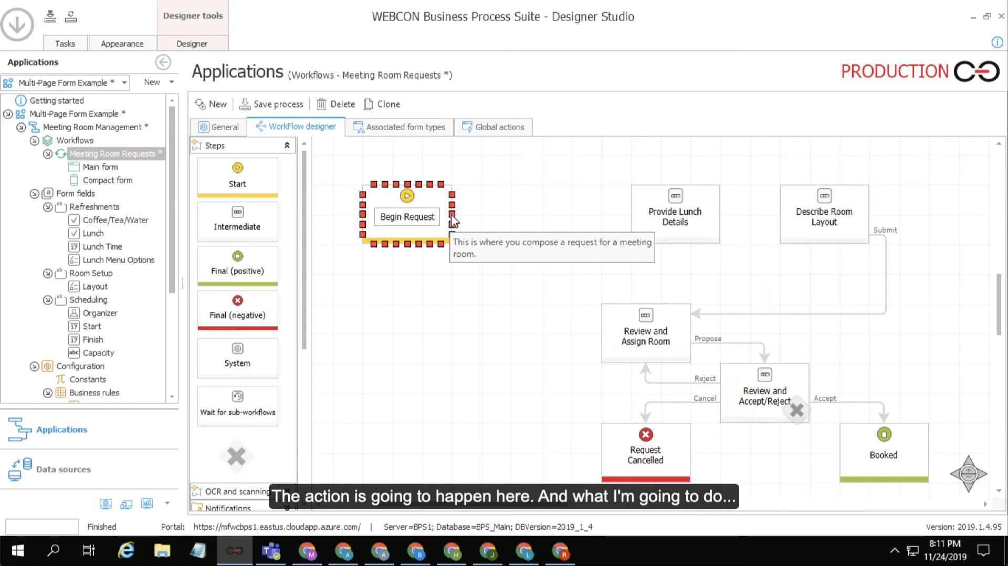
pyautogui.moveTo(489, 221); pyautogui.dragTo(636, 220)
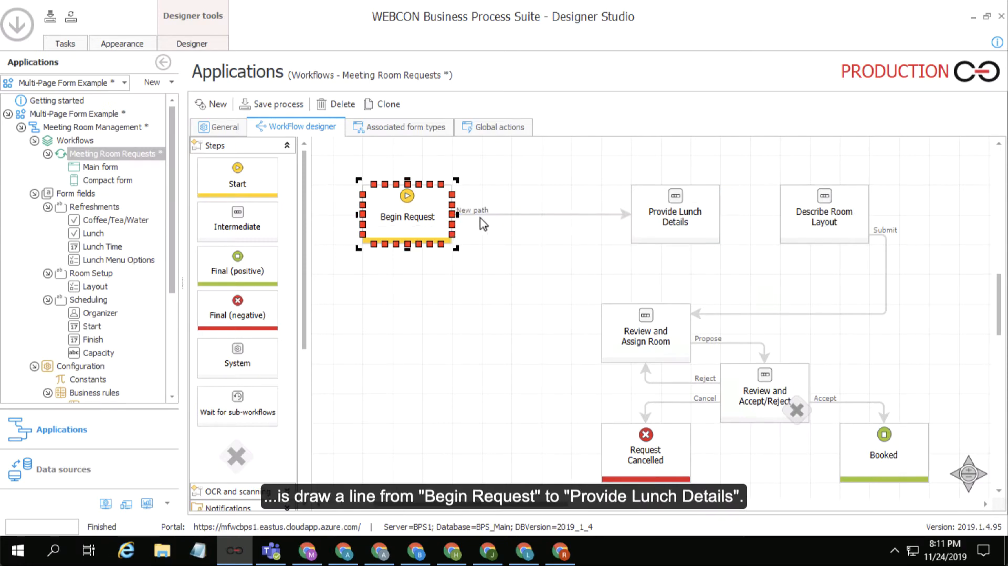
pyautogui.click(462, 213)
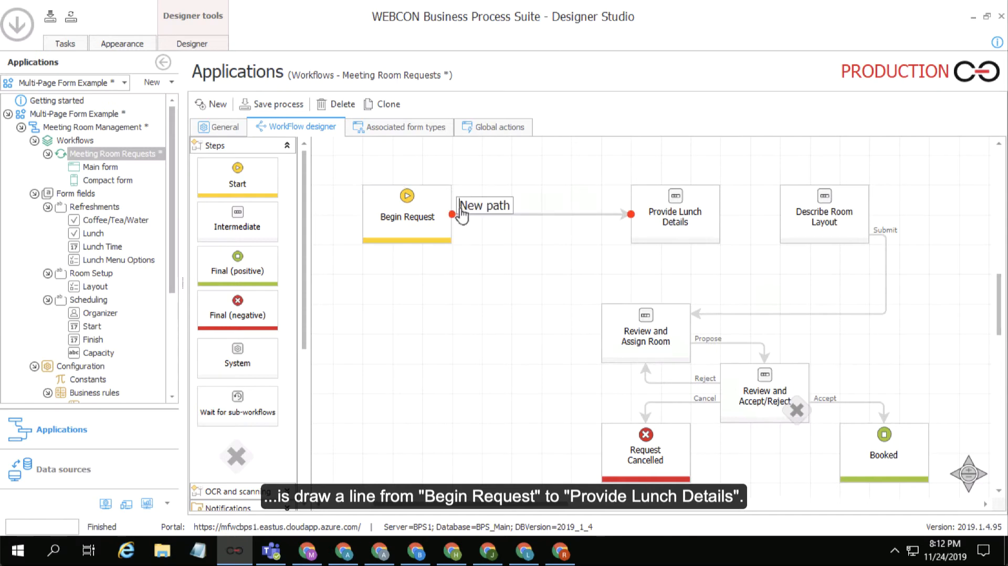
pyautogui.doubleClick(462, 214)
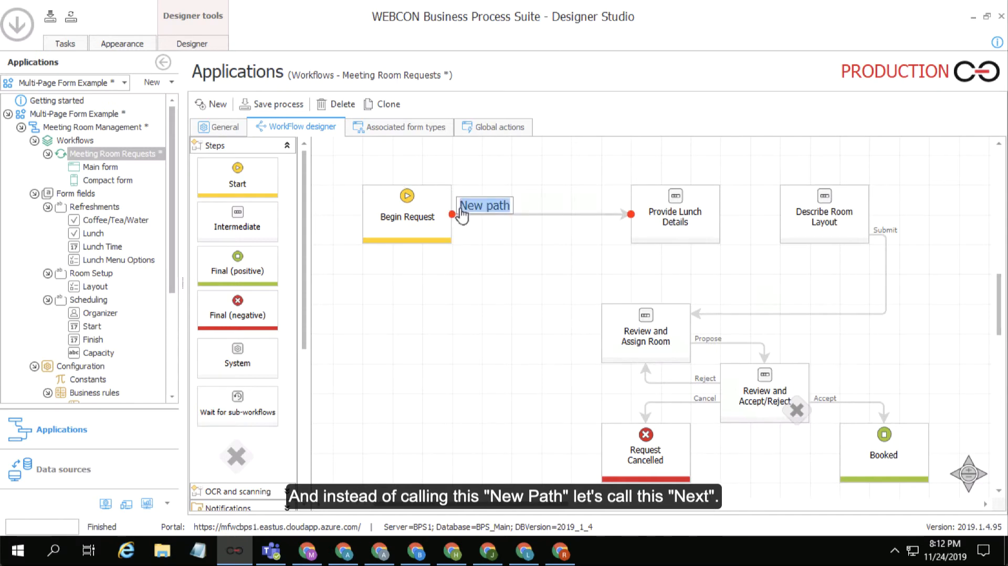
pyautogui.write('Next')
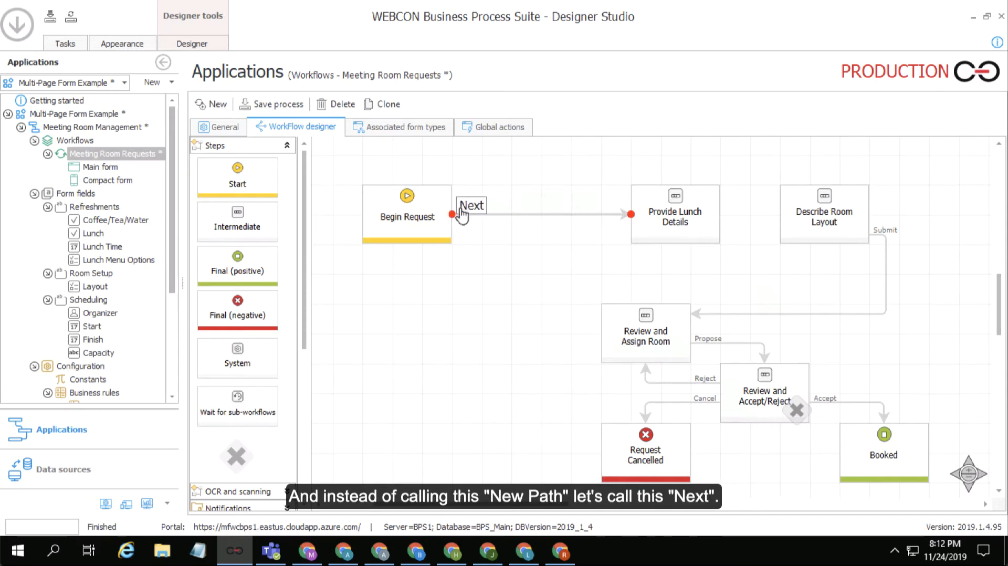
pyautogui.click(503, 252)
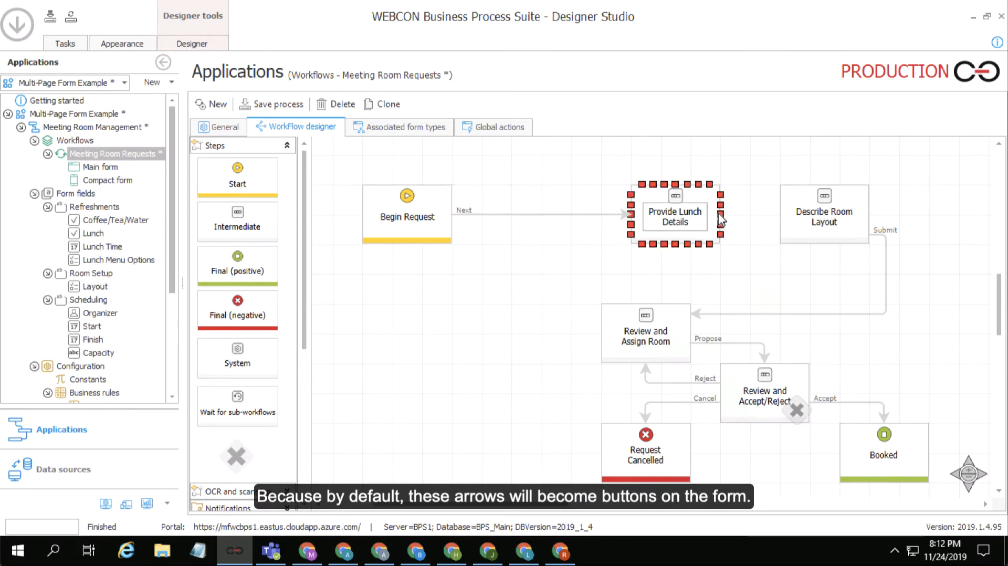
# Step: Connect Provide Lunch Details to Describe Room Layout with a path named "Next"
pyautogui.moveTo(721, 214); pyautogui.dragTo(788, 220)
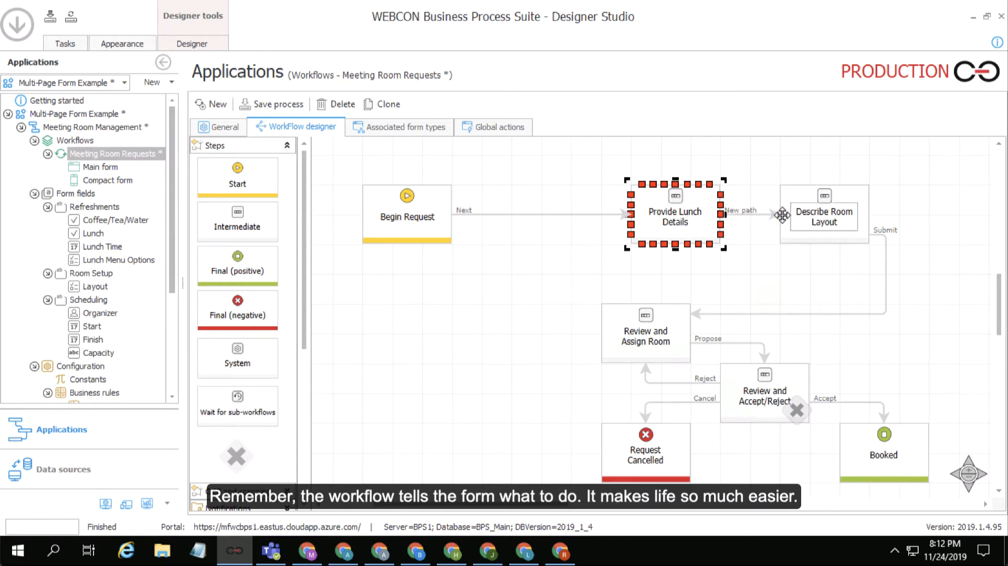
pyautogui.doubleClick(733, 216)
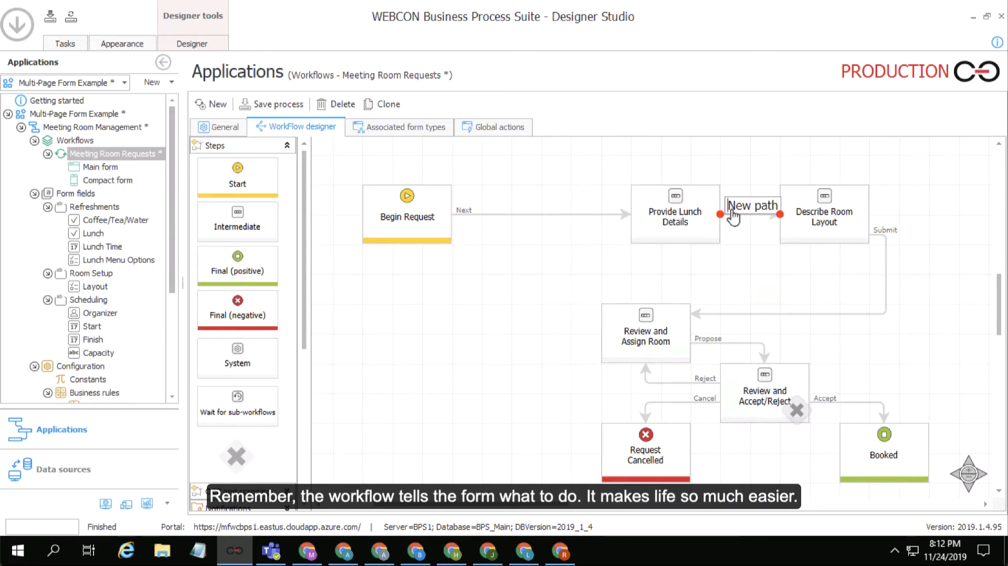
pyautogui.hotkey('ctrl', 'a')
pyautogui.write('Ne')
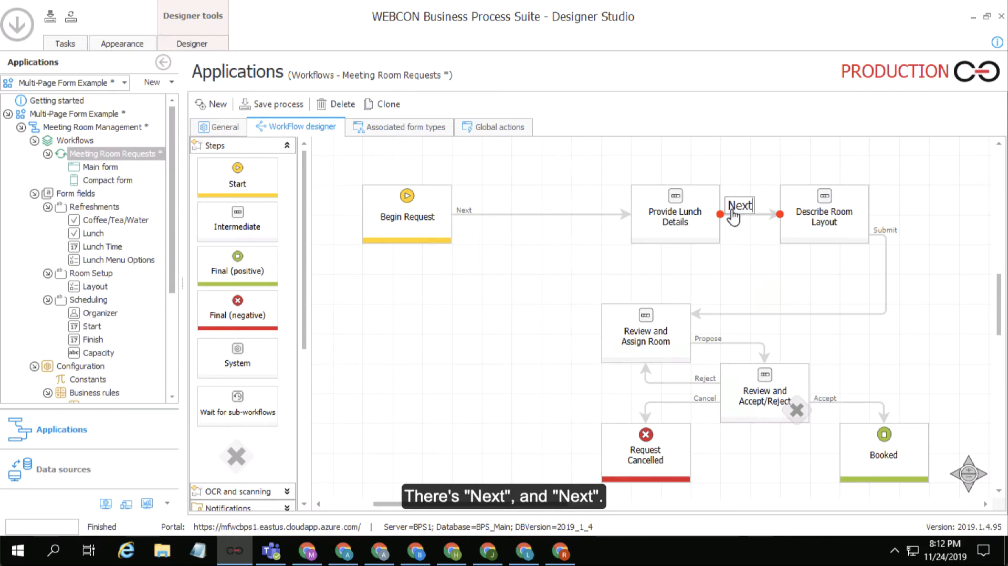
pyautogui.click(743, 246)
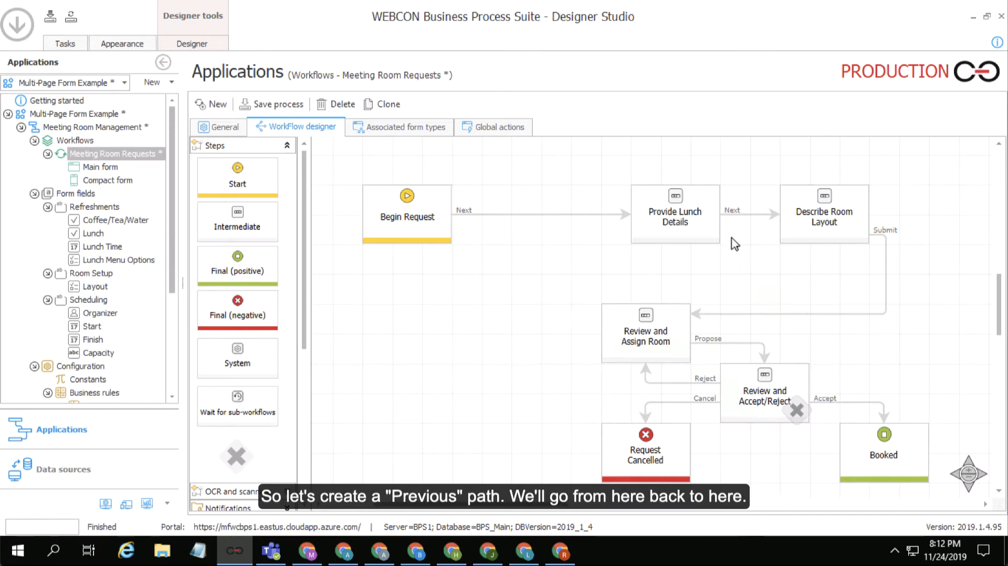
# Step: Draw a path from Provide Lunch Details back to Begin Request and name it "Previous"
pyautogui.click(647, 191)
pyautogui.moveTo(645, 189); pyautogui.dragTo(447, 192)
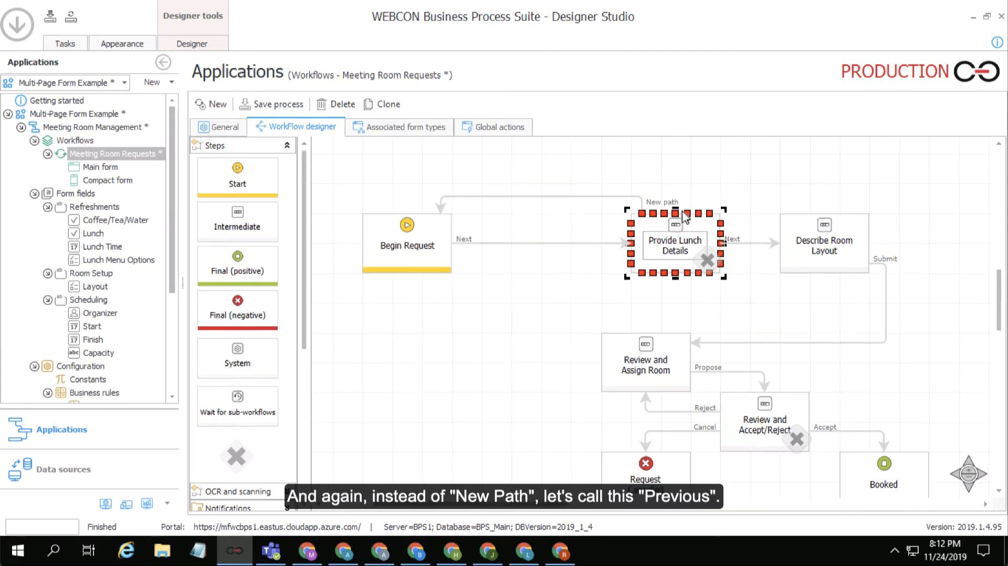
pyautogui.click(656, 203)
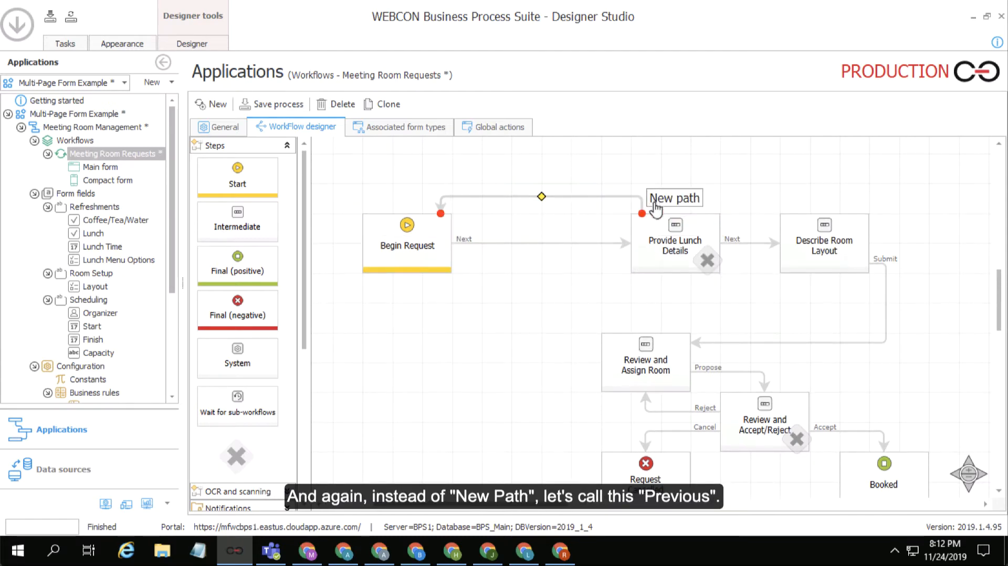
pyautogui.hotkey('ctrl', 'a')
pyautogui.write('Prev')
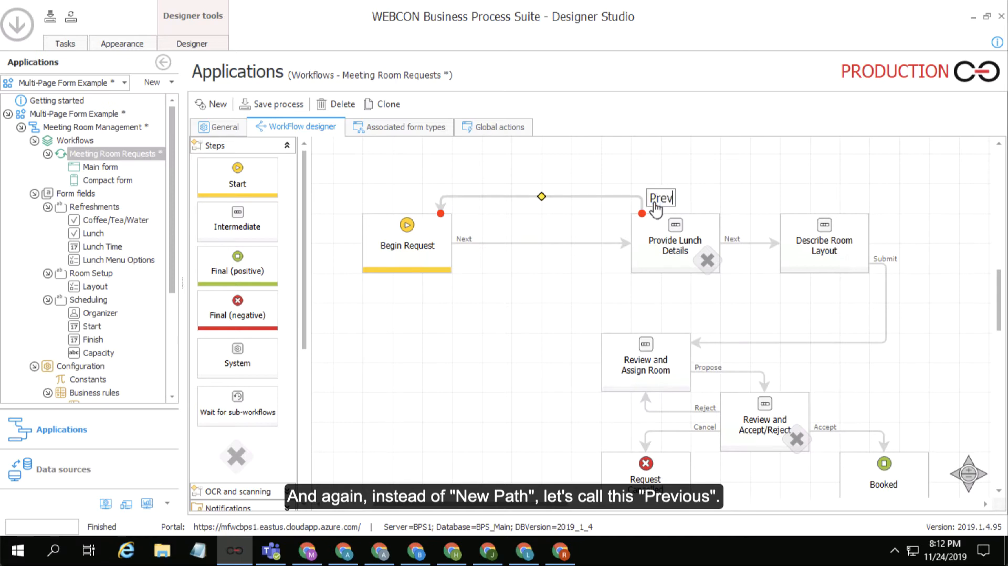
pyautogui.write('ious')
pyautogui.press('Return')
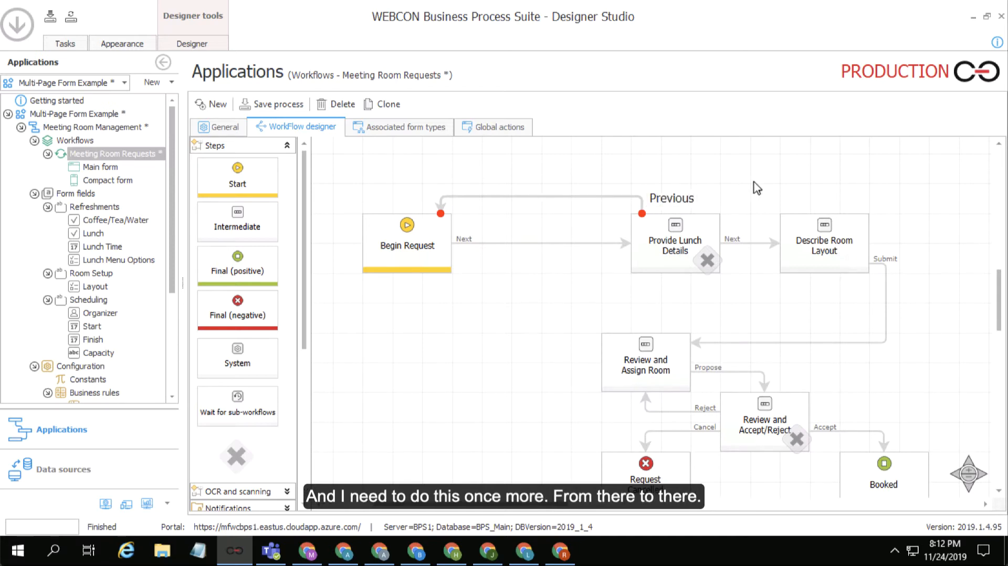
# Step: Connect Describe Room Layout back to Provide Lunch Details with a path named "Previous"
pyautogui.click(788, 216)
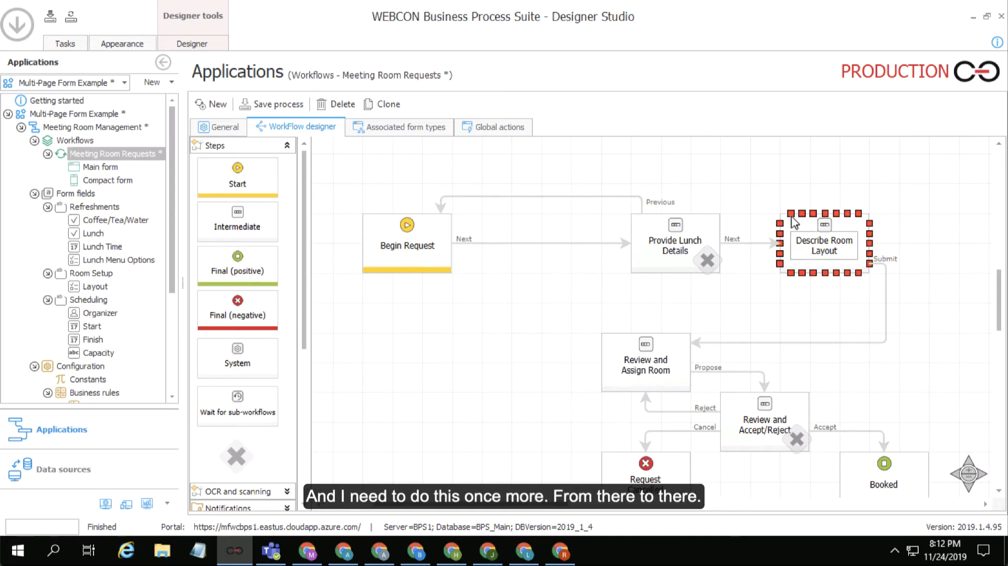
pyautogui.moveTo(787, 216); pyautogui.dragTo(708, 214)
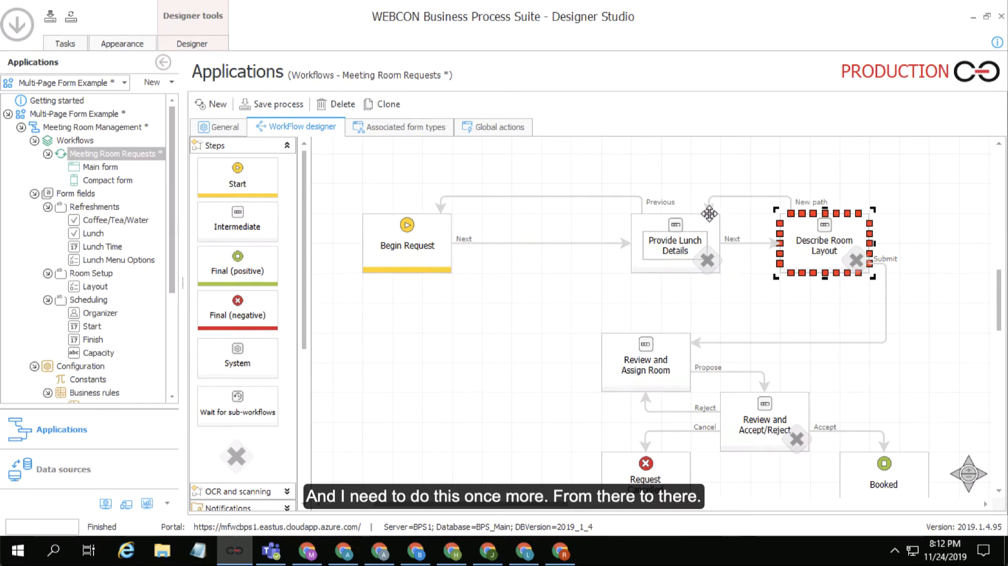
pyautogui.click(802, 203)
pyautogui.click(799, 205)
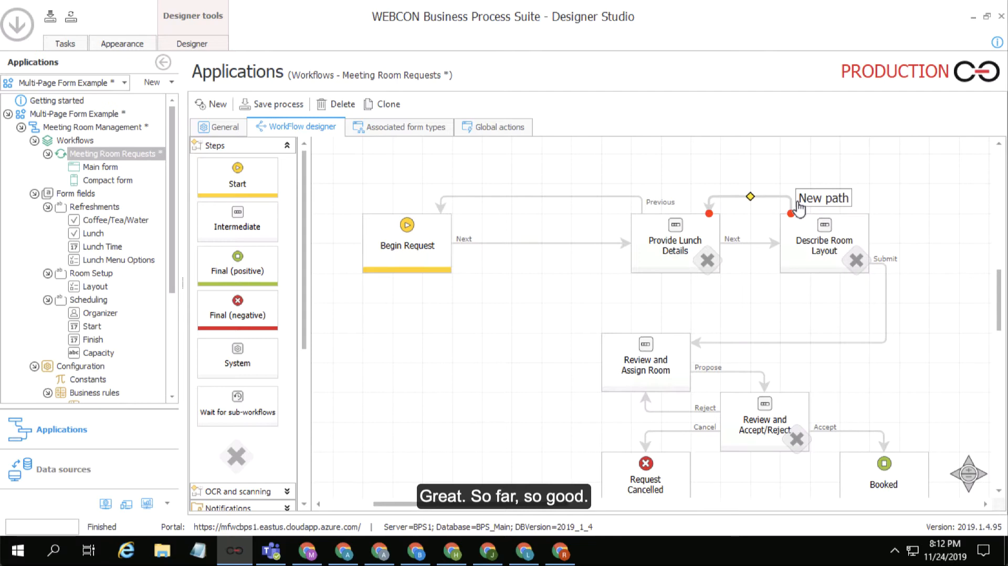
pyautogui.hotkey('ctrl', 'a')
pyautogui.write('P')
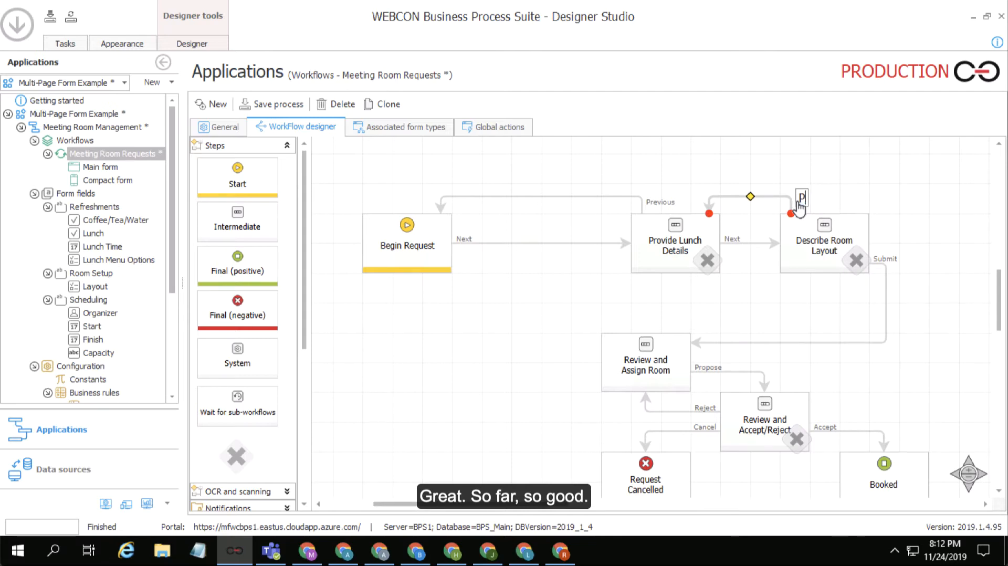
pyautogui.write('revious')
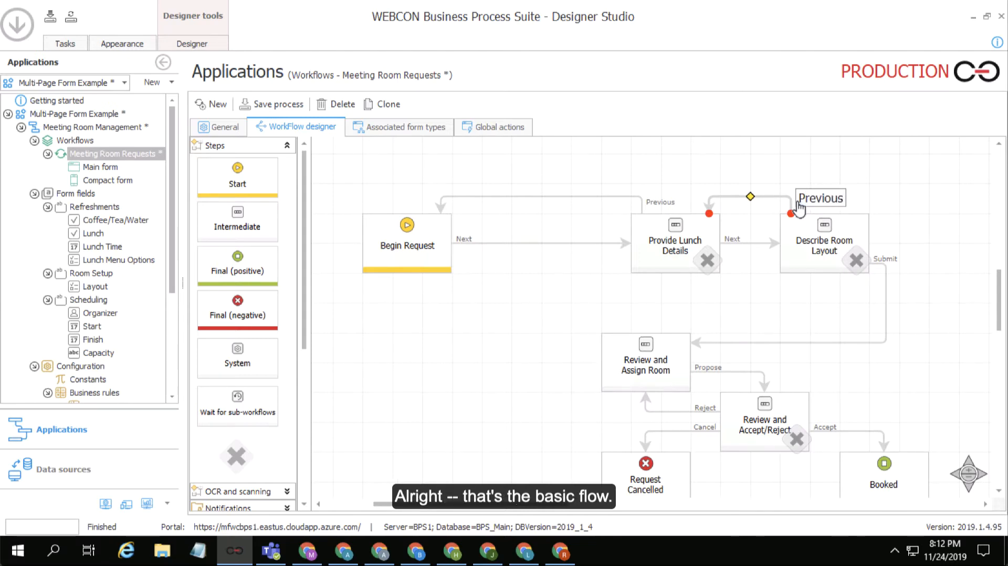
pyautogui.click(766, 301)
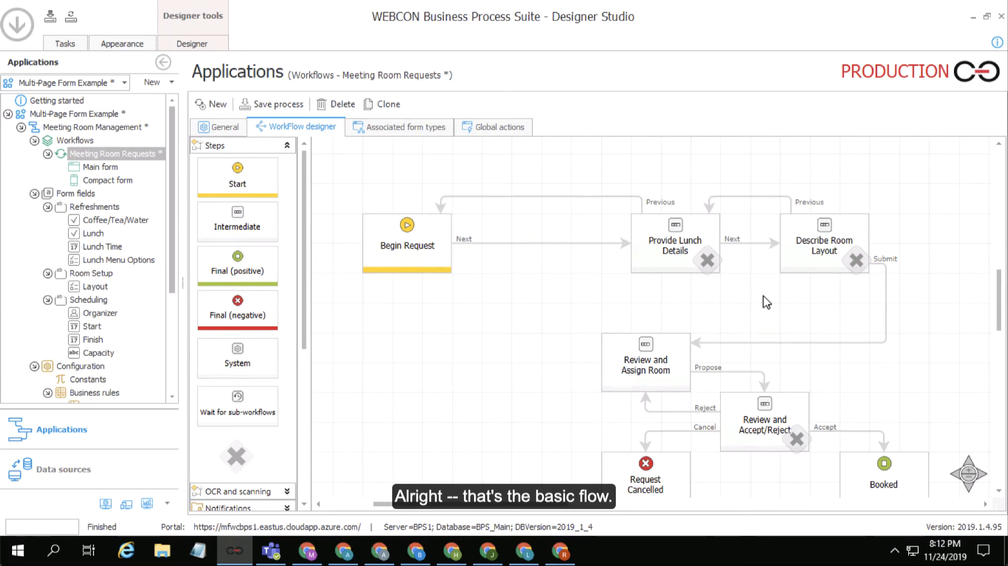
pyautogui.click(969, 488)
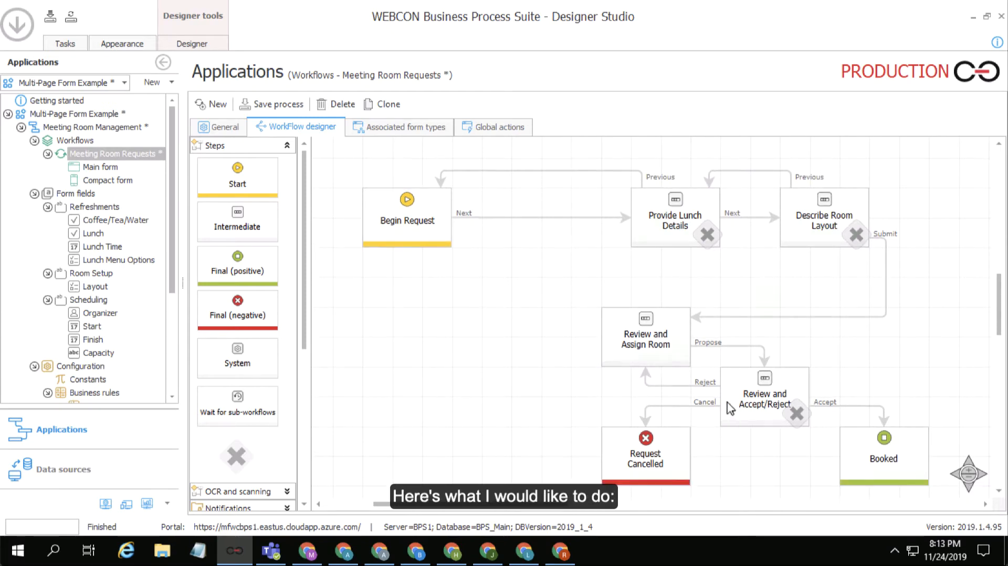
pyautogui.click(428, 237)
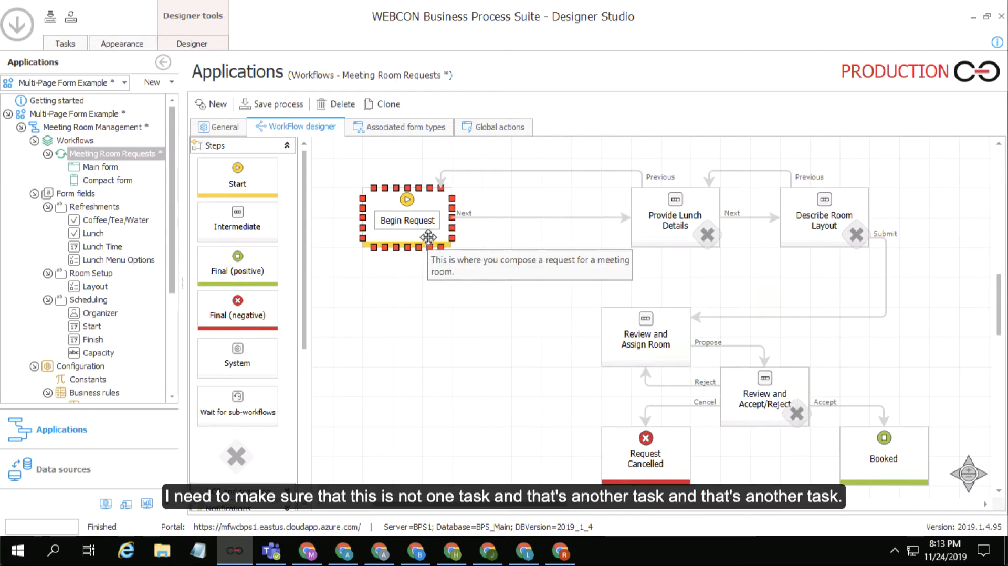
pyautogui.click(638, 198)
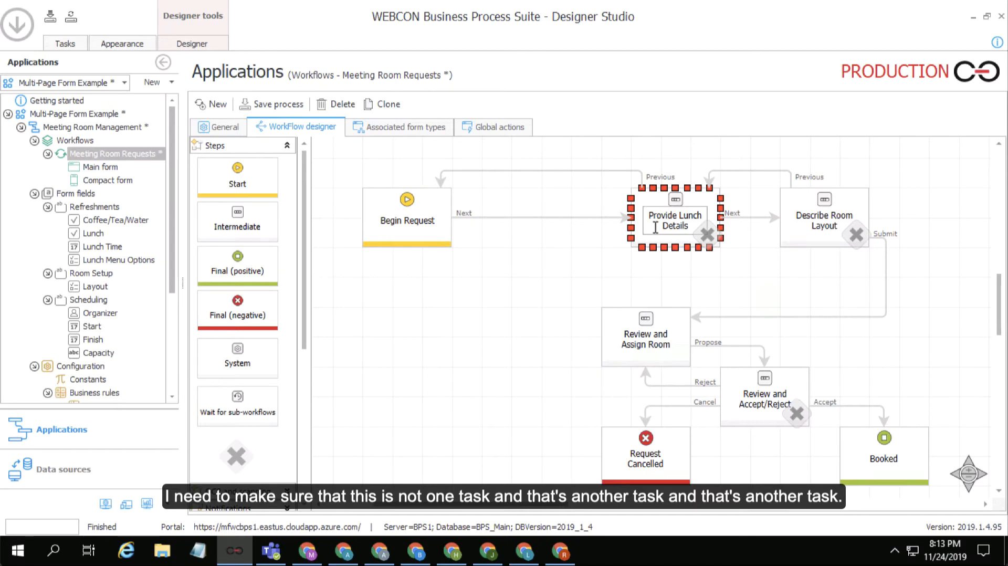
pyautogui.click(788, 214)
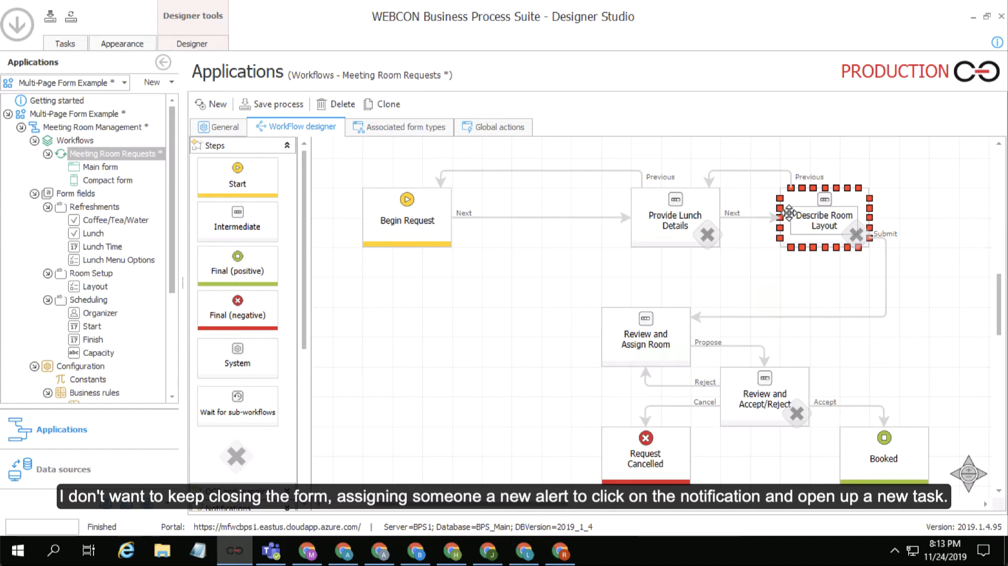
# Step: Open the Next path leaving Begin Request and set its predefined task assignment to "Assign to current user"
pyautogui.click(561, 217)
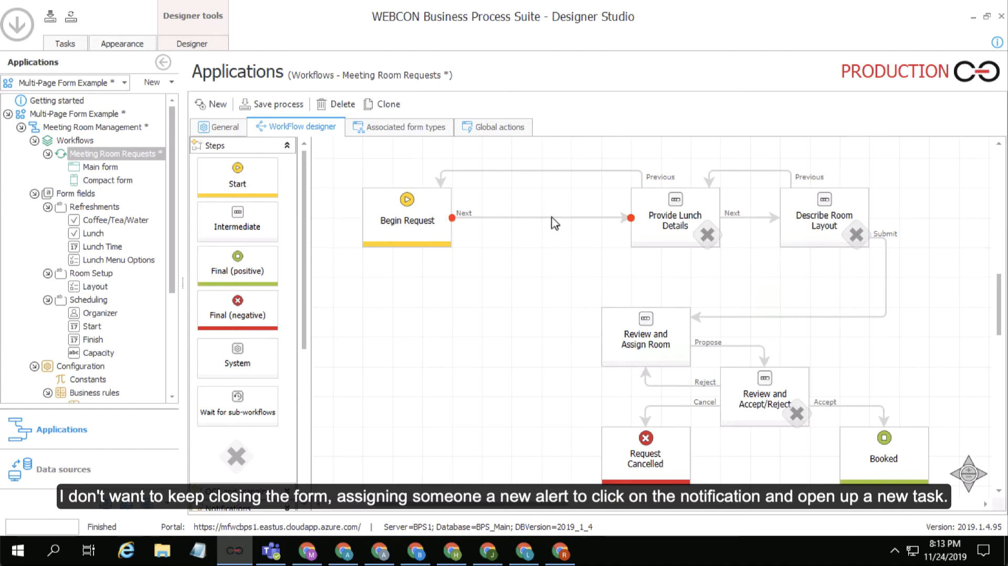
pyautogui.doubleClick(553, 217)
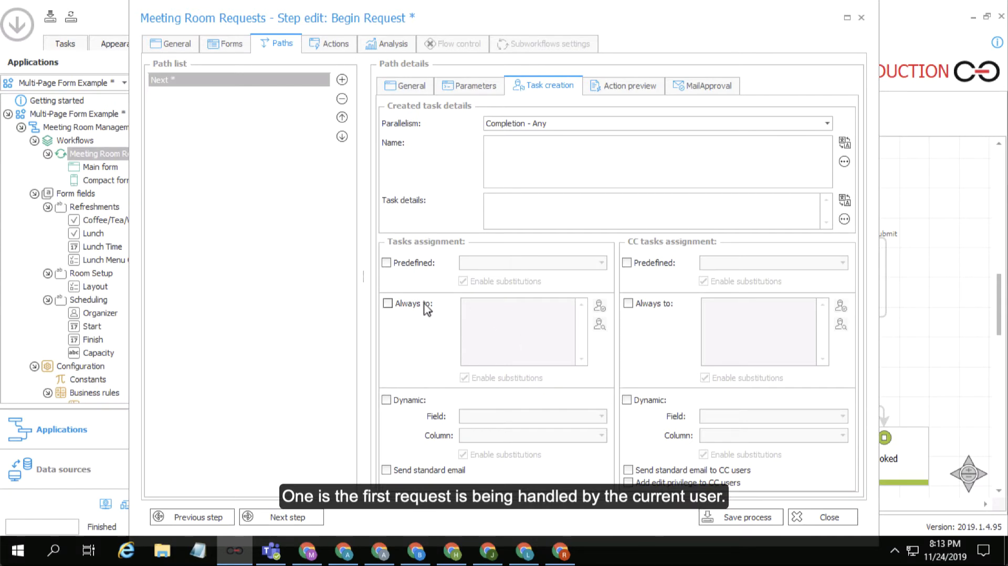
pyautogui.click(424, 269)
pyautogui.click(475, 264)
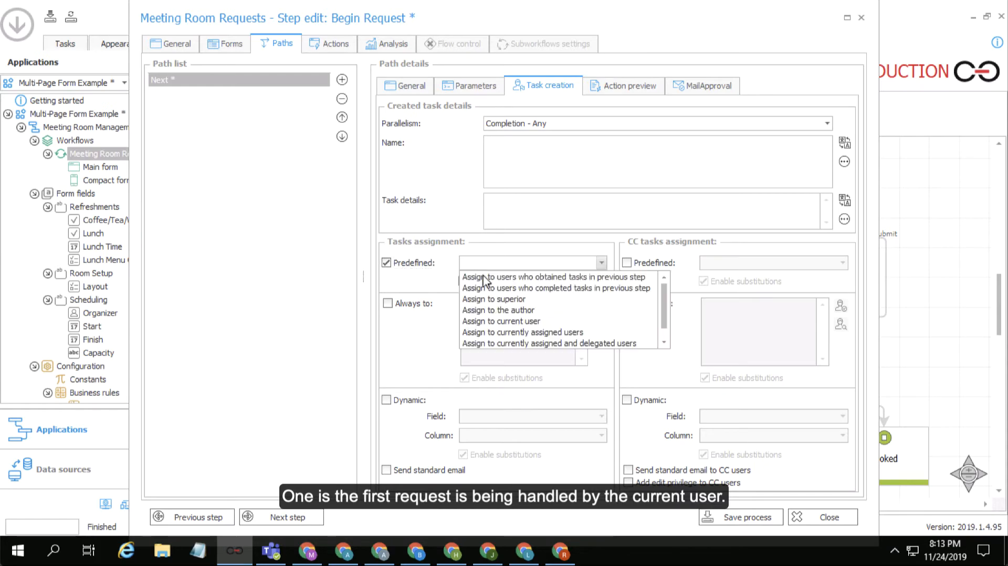
pyautogui.click(514, 323)
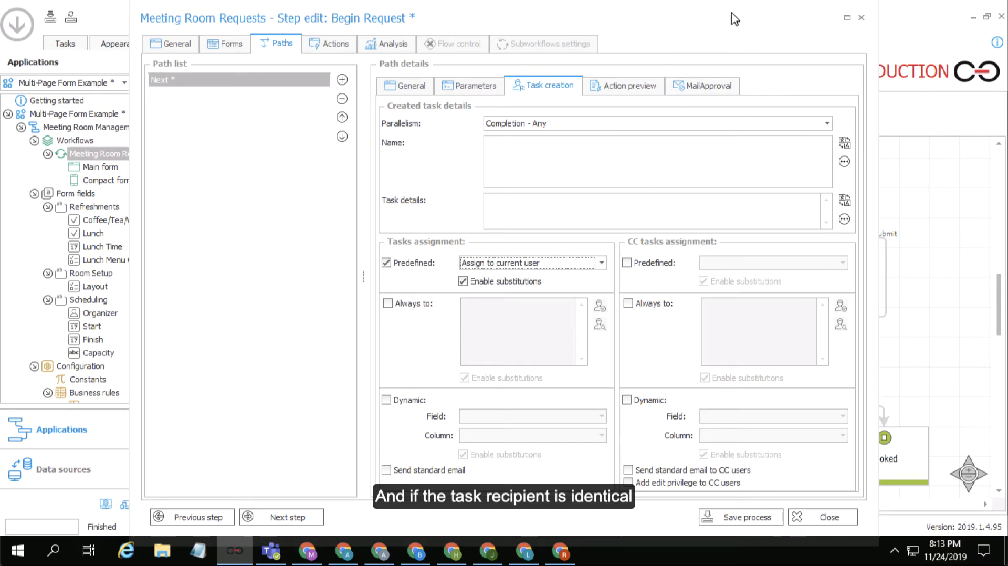
pyautogui.moveTo(752, 17); pyautogui.dragTo(276, 65)
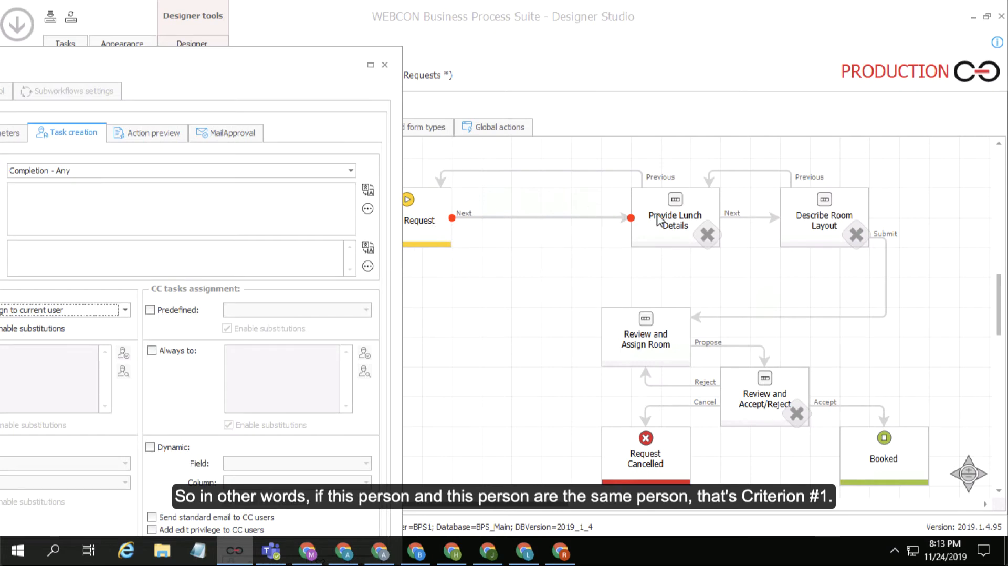
pyautogui.moveTo(274, 56); pyautogui.dragTo(715, 27)
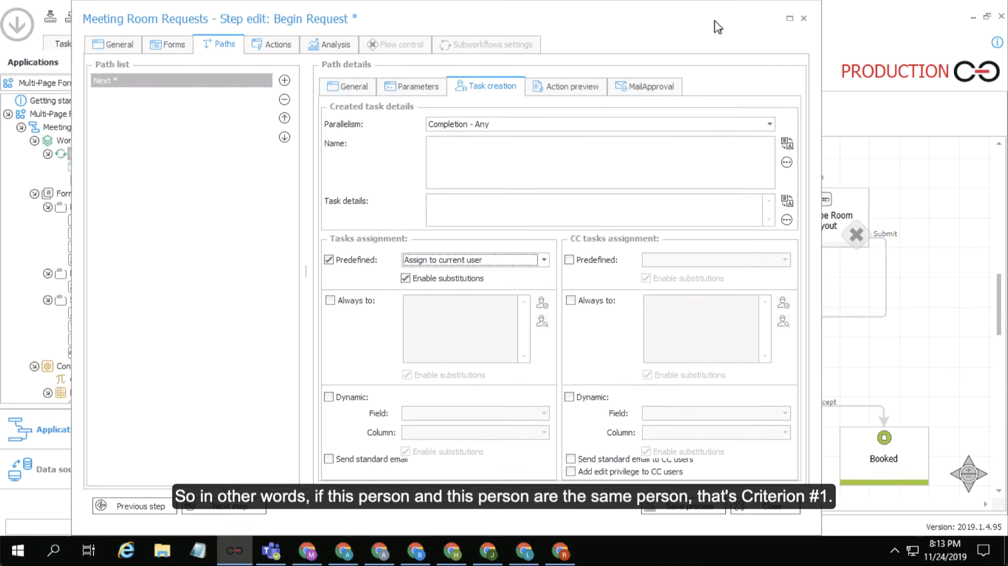
# Step: Enable wizard mode and turn off the confirmation for Begin Request's Next path, then close the step settings
pyautogui.click(420, 92)
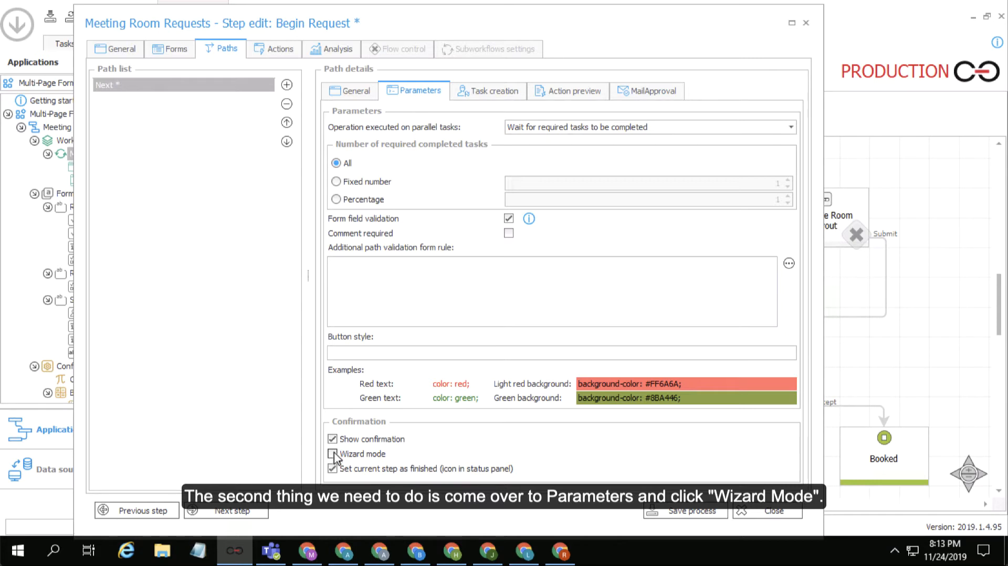
pyautogui.click(333, 455)
pyautogui.click(331, 440)
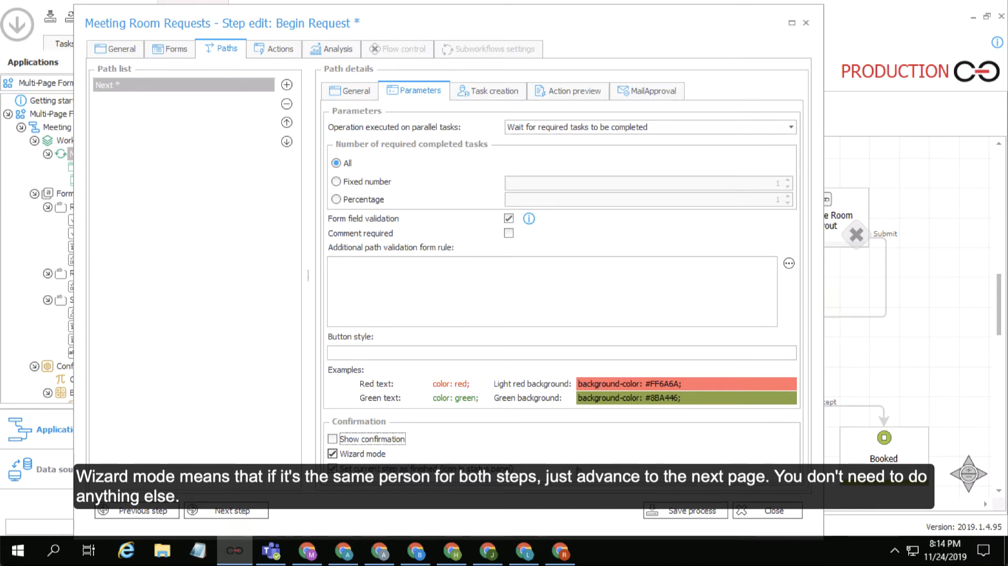
pyautogui.click(792, 518)
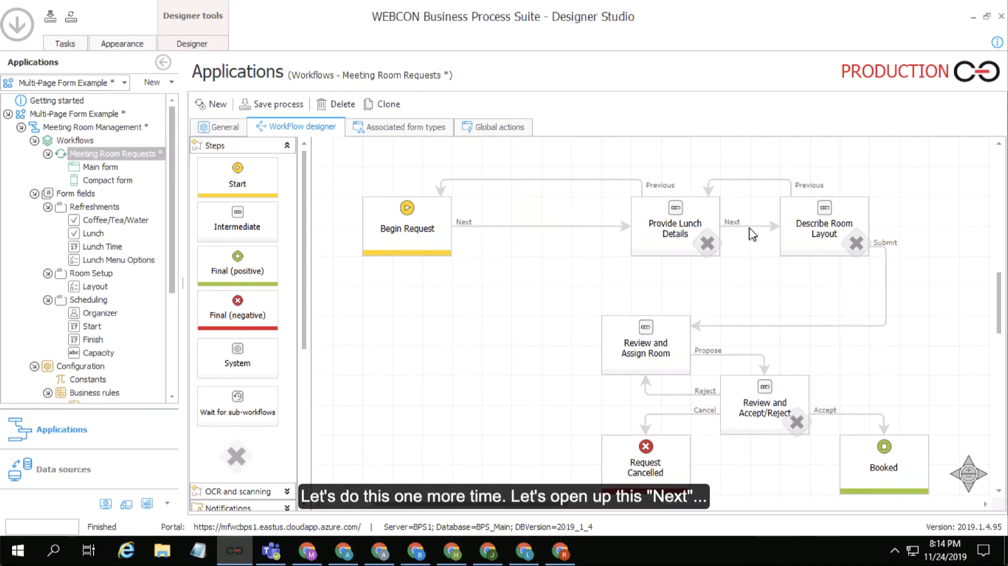
# Step: Enable wizard mode and turn off the confirmation for the Next path leaving Provide Lunch Details
pyautogui.doubleClick(749, 226)
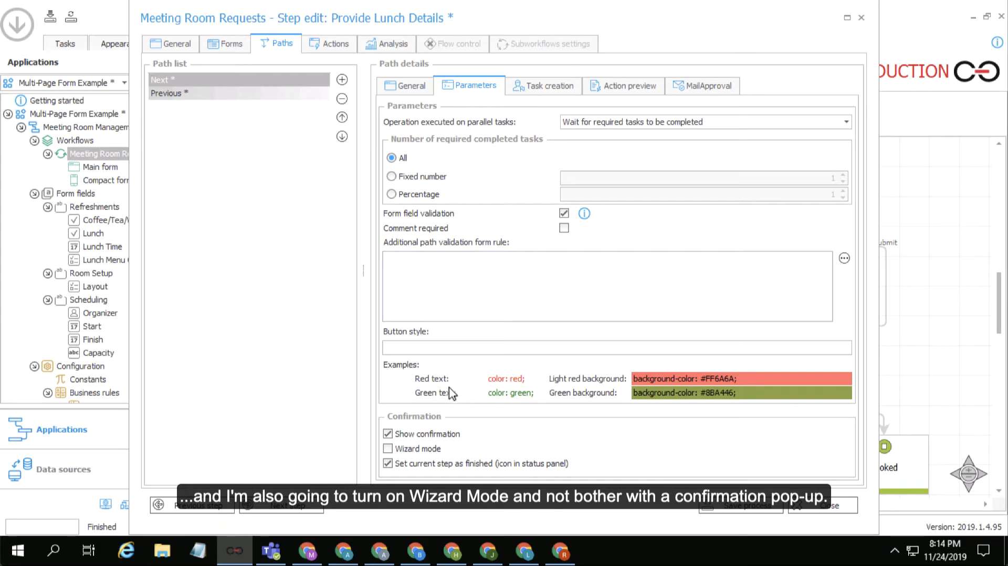
pyautogui.click(388, 448)
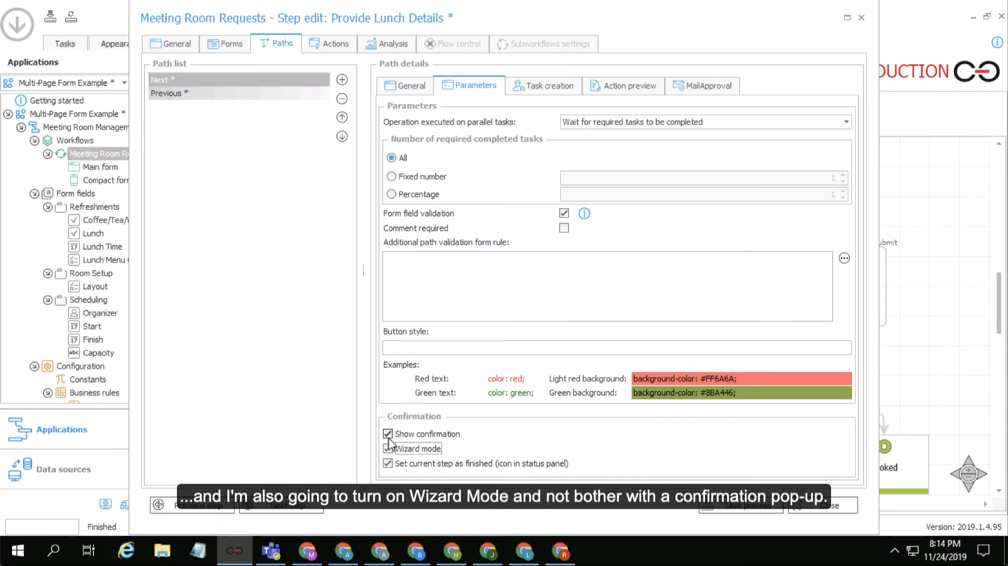
pyautogui.click(388, 433)
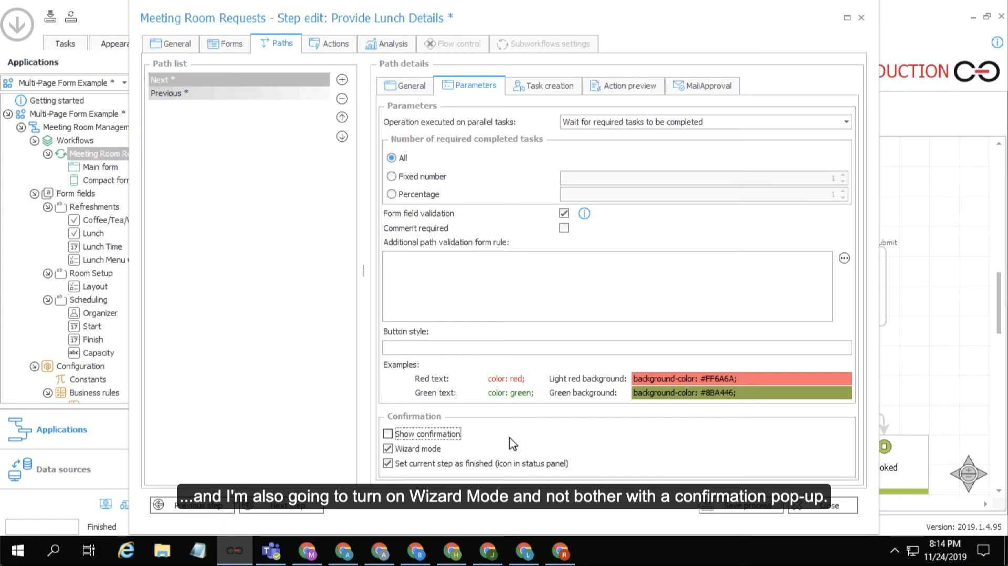
# Step: Set the predefined task assignment of Provide Lunch Details' Next path to "Assign to current user" and close the settings
pyautogui.click(541, 86)
pyautogui.click(419, 265)
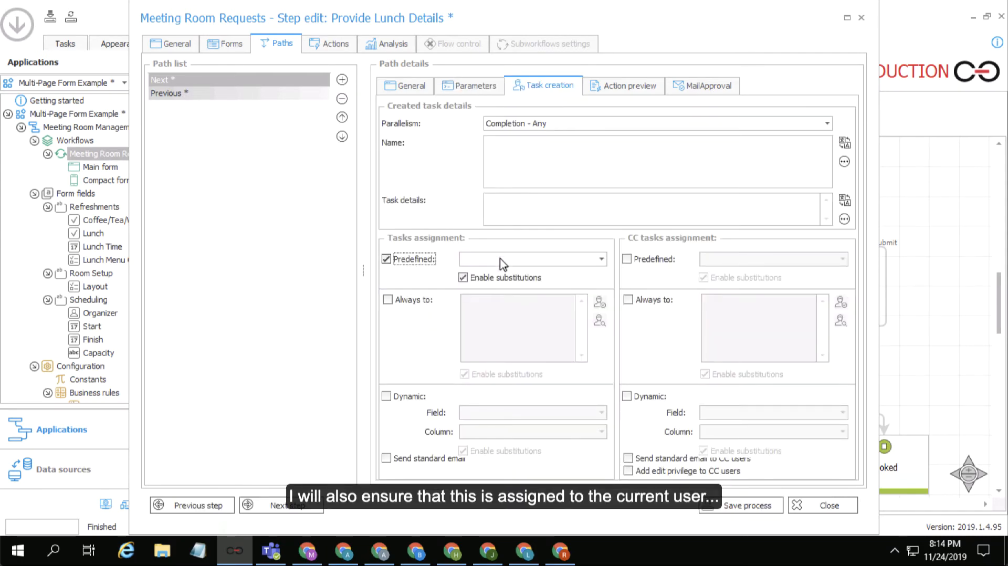
pyautogui.click(502, 261)
pyautogui.click(508, 317)
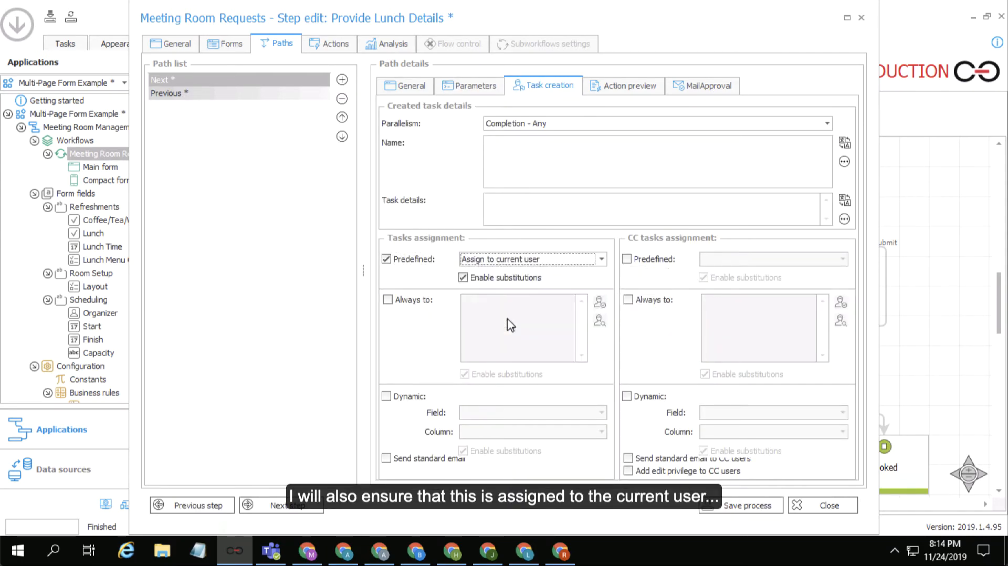
pyautogui.click(465, 87)
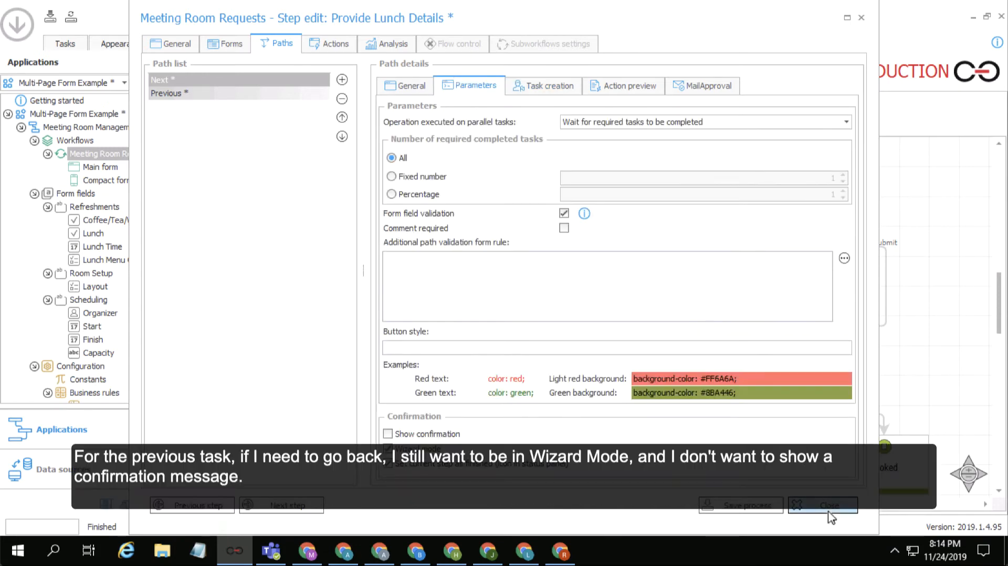
pyautogui.click(828, 506)
# Step: Enable wizard mode and turn off the confirmation for the Previous path leaving Describe Room Layout
pyautogui.click(761, 182)
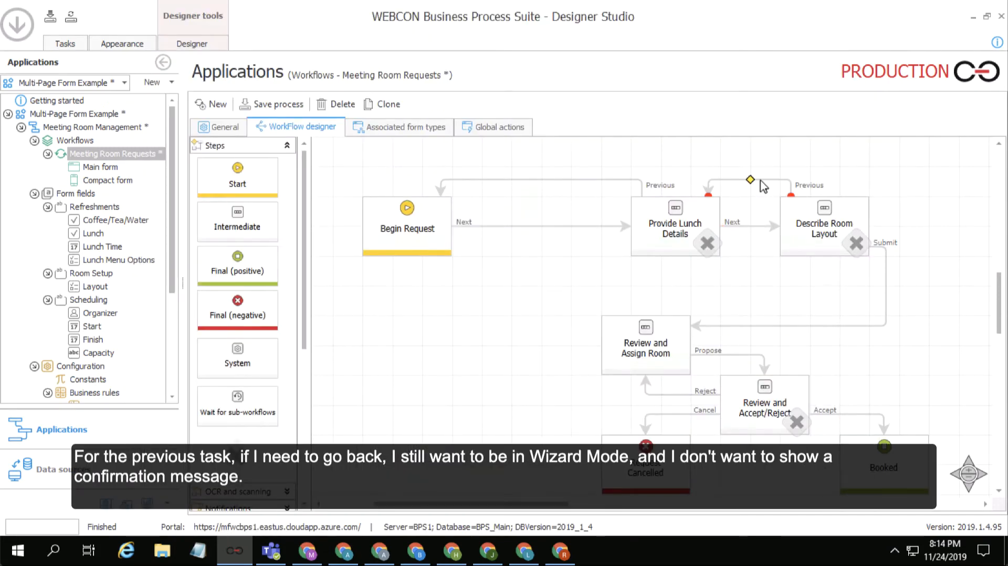
pyautogui.doubleClick(761, 181)
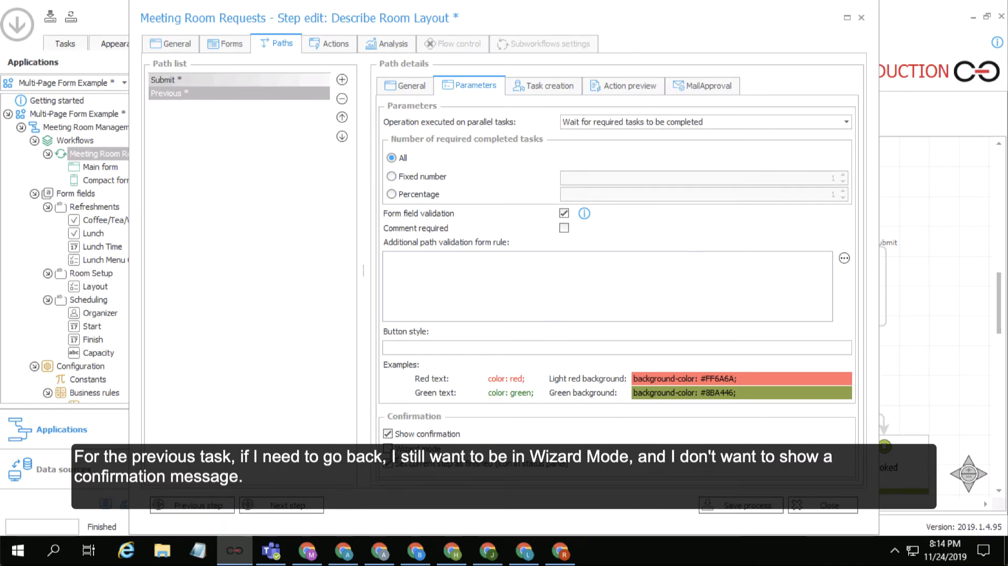
pyautogui.click(388, 433)
# Step: Assign the task of Describe Room Layout's Previous path to the current user and disable the path's form field validation
pyautogui.click(543, 86)
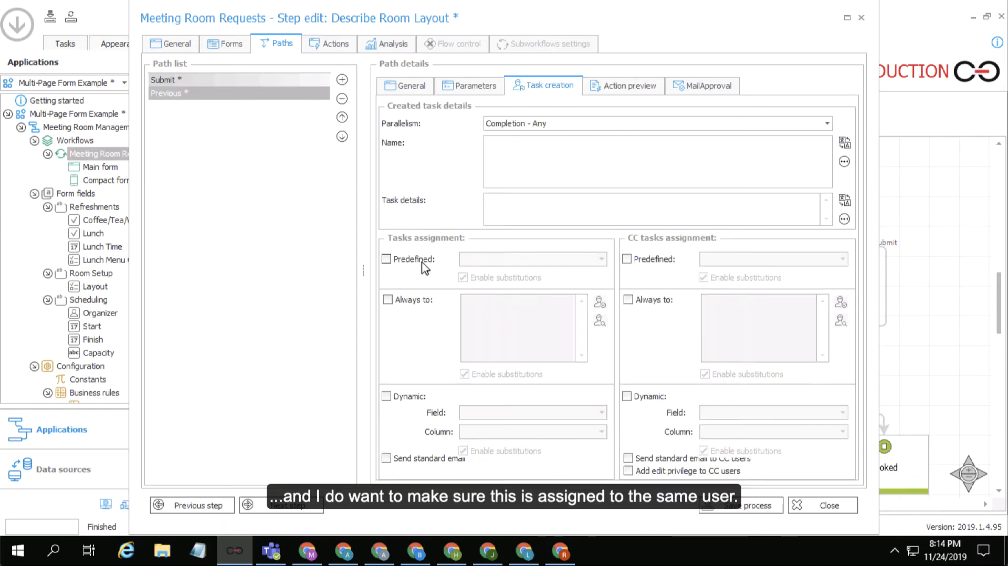
pyautogui.click(422, 260)
pyautogui.click(502, 260)
pyautogui.click(508, 319)
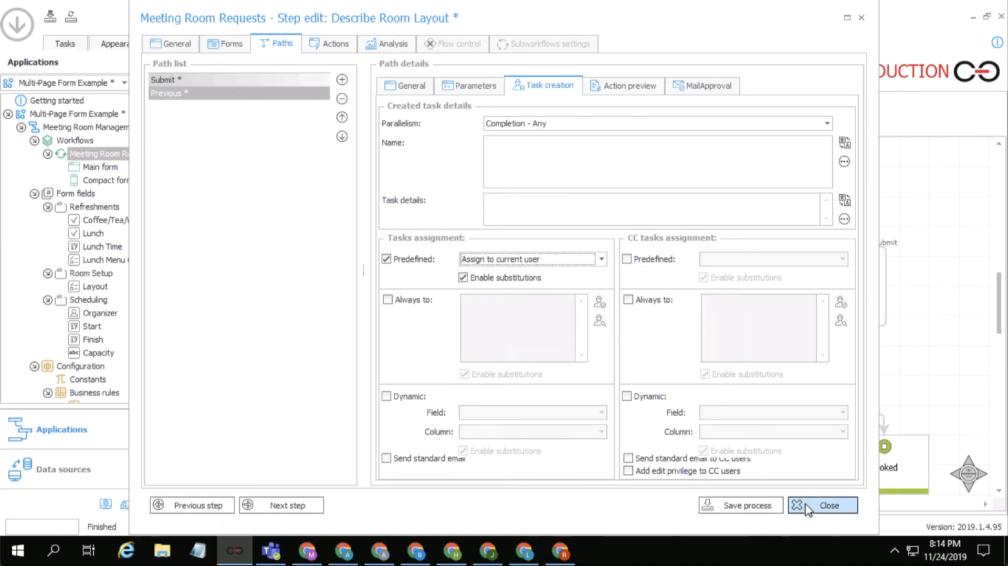
pyautogui.click(473, 85)
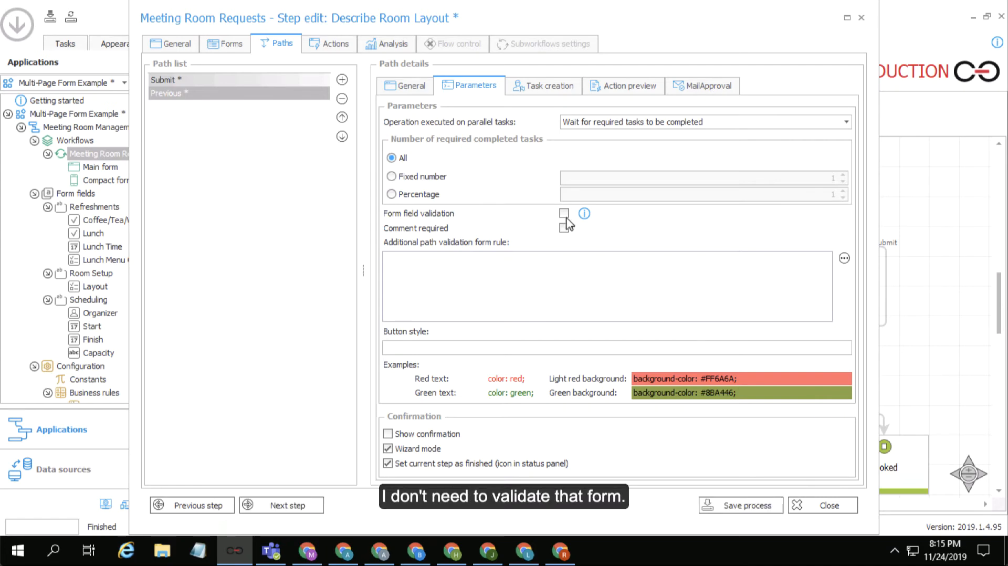
pyautogui.click(839, 508)
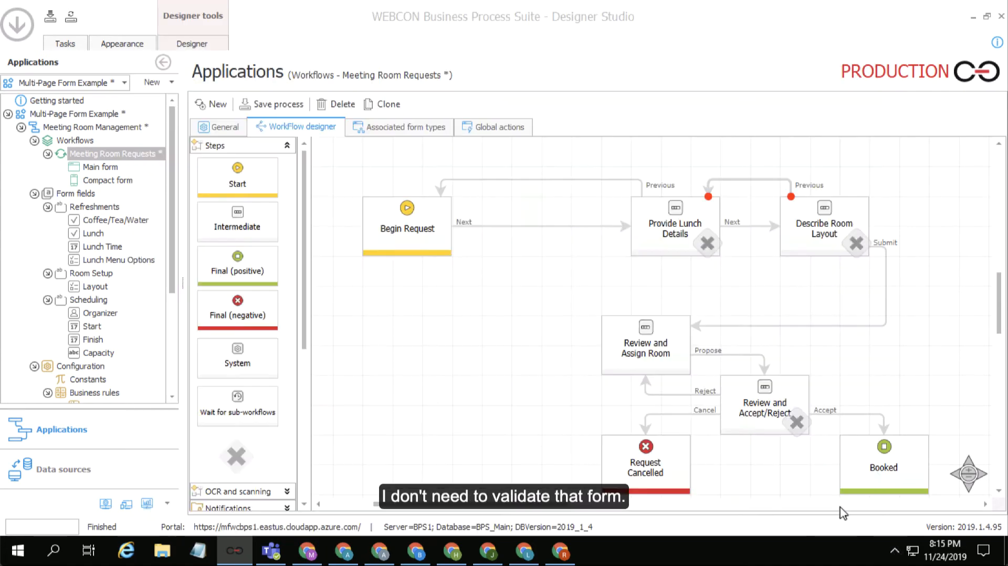
# Step: Enable wizard mode and turn off confirmation and form field validation for the Previous path leaving Provide Lunch Details
pyautogui.click(577, 198)
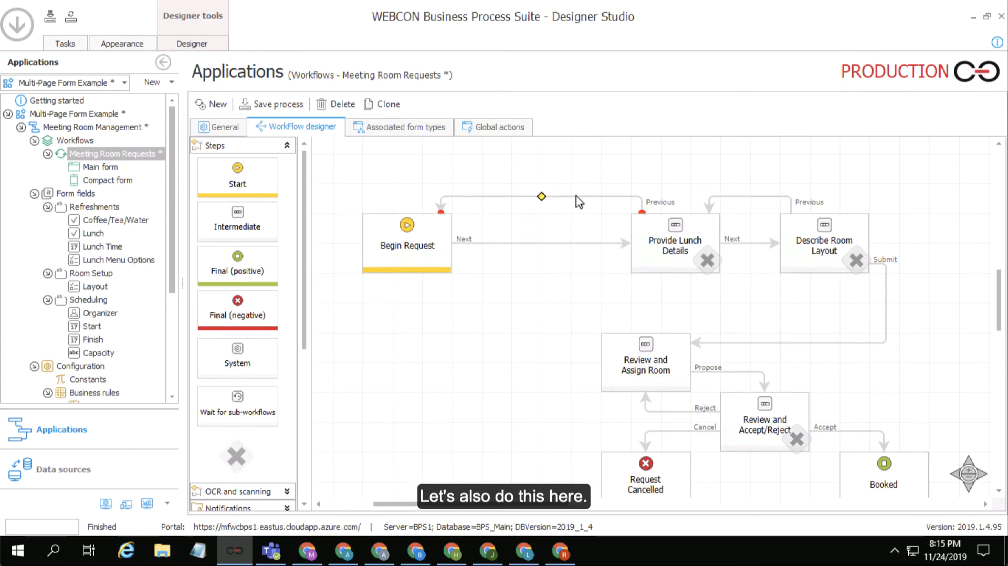
pyautogui.doubleClick(577, 198)
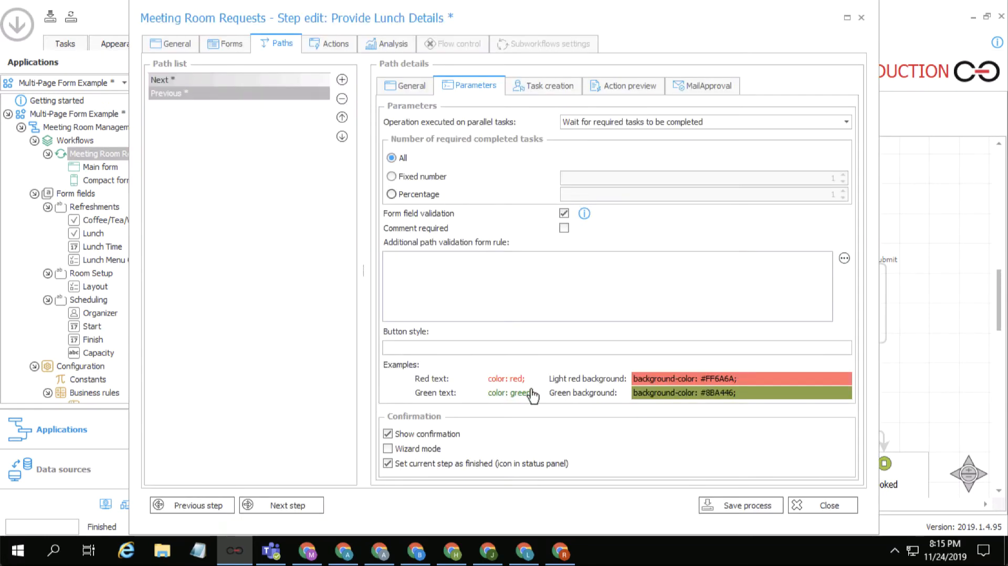
pyautogui.click(418, 447)
pyautogui.click(421, 435)
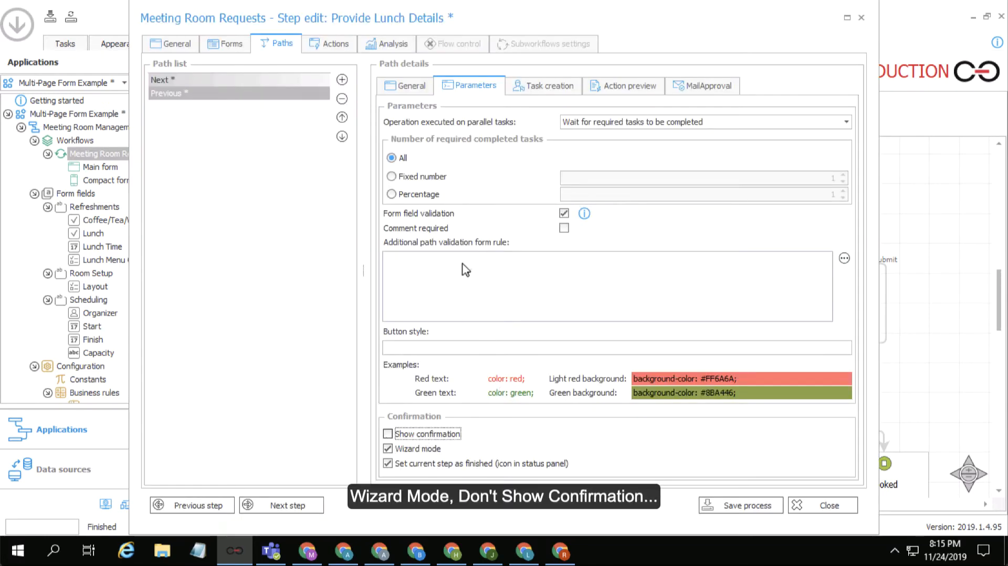
pyautogui.click(564, 215)
# Step: Set the predefined task assignment of Provide Lunch Details' Previous path to "Assign to current user" and close the settings
pyautogui.click(551, 86)
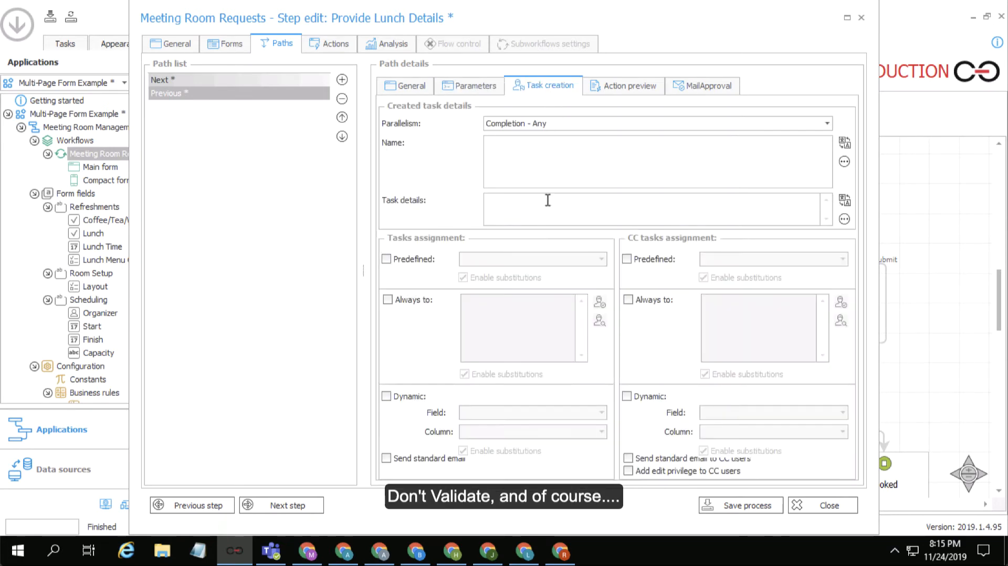
pyautogui.click(424, 261)
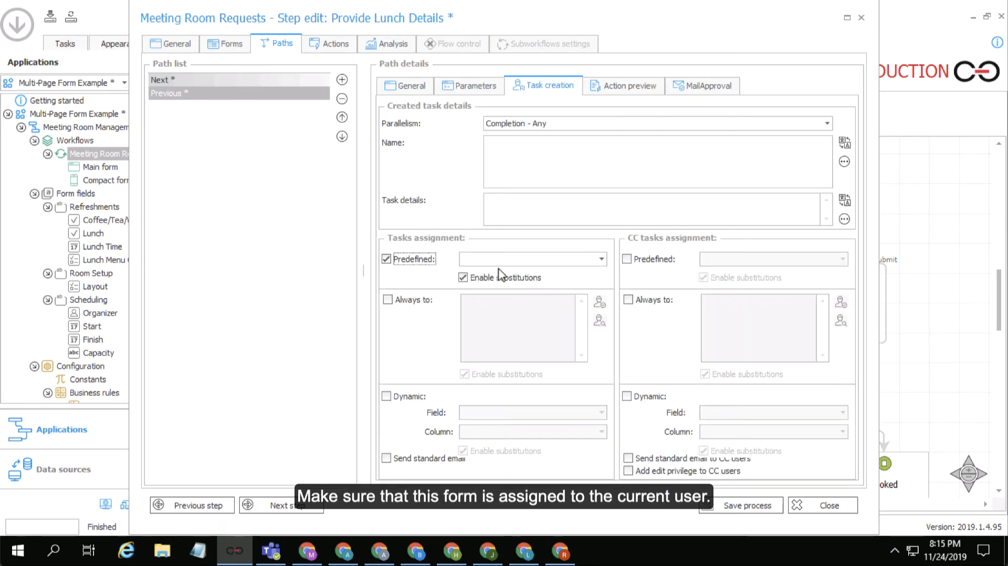
pyautogui.click(517, 260)
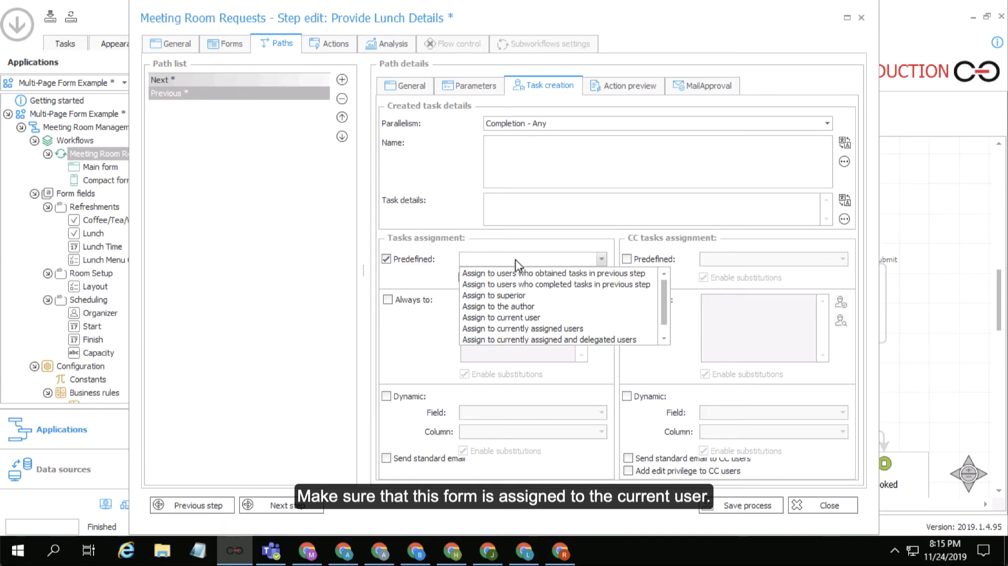
pyautogui.click(507, 318)
pyautogui.click(820, 506)
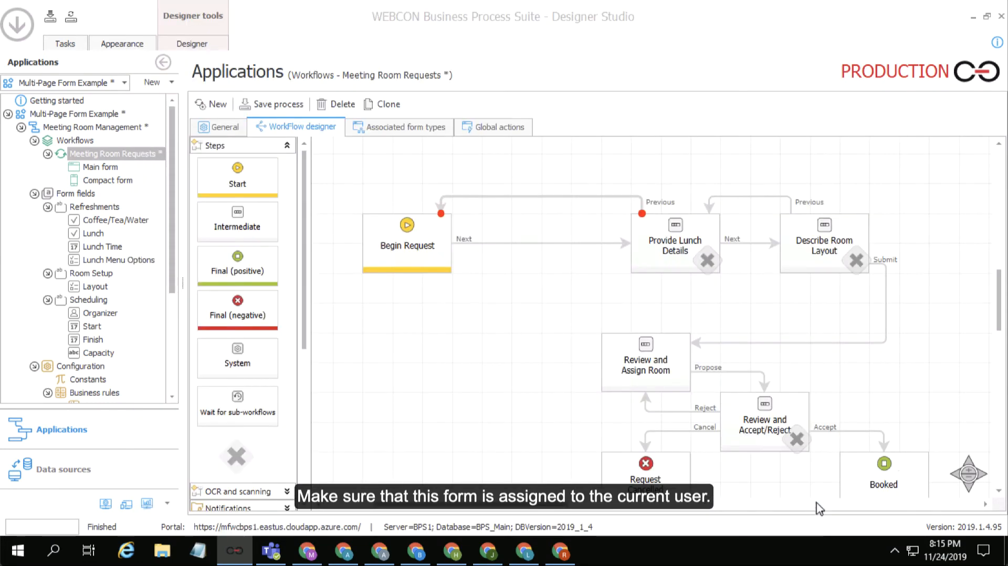
# Step: Save the process with the configured Next and Previous paths
pyautogui.click(969, 488)
pyautogui.click(969, 488)
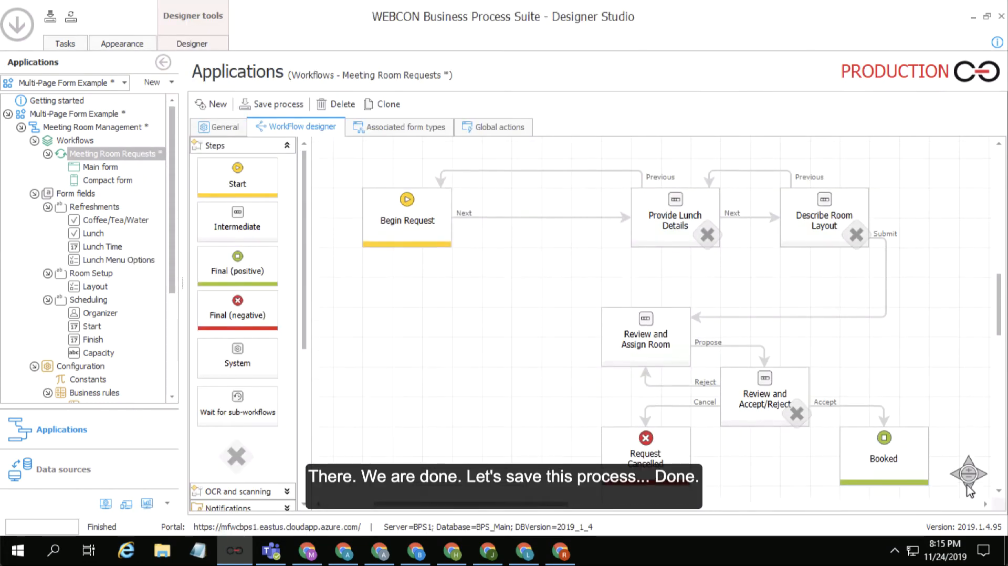
pyautogui.click(272, 105)
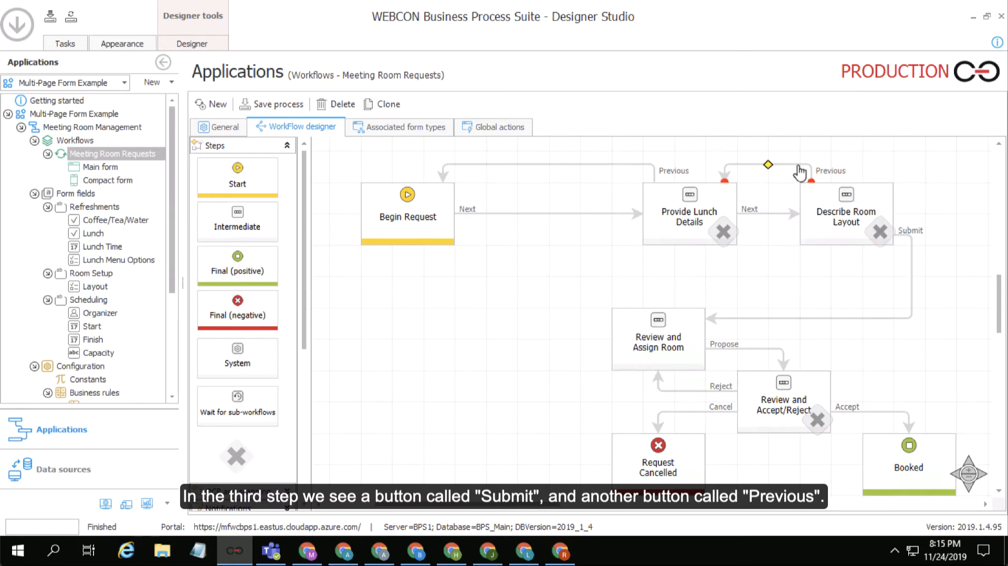
# Step: In the Main form's field matrix, reorder the step columns so Provide Lunch Details and Describe Room Layout follow Begin Request
pyautogui.click(107, 168)
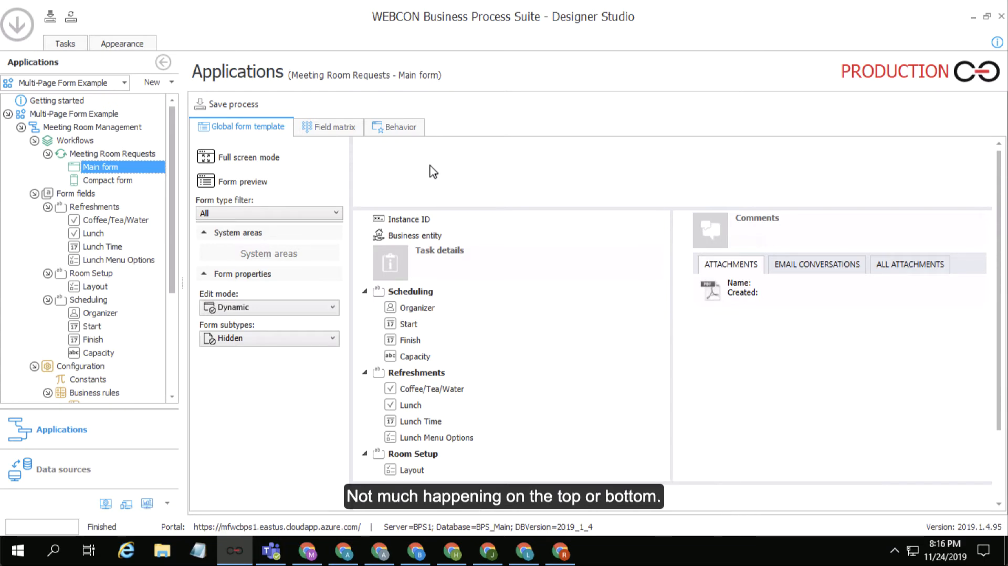
pyautogui.click(332, 127)
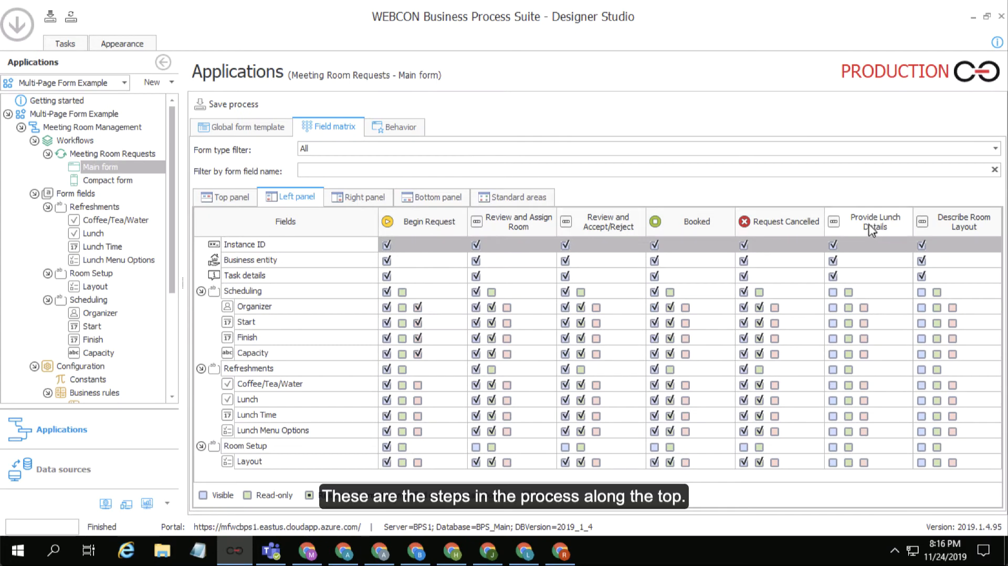
pyautogui.moveTo(871, 231); pyautogui.dragTo(484, 245)
pyautogui.moveTo(966, 231); pyautogui.dragTo(576, 244)
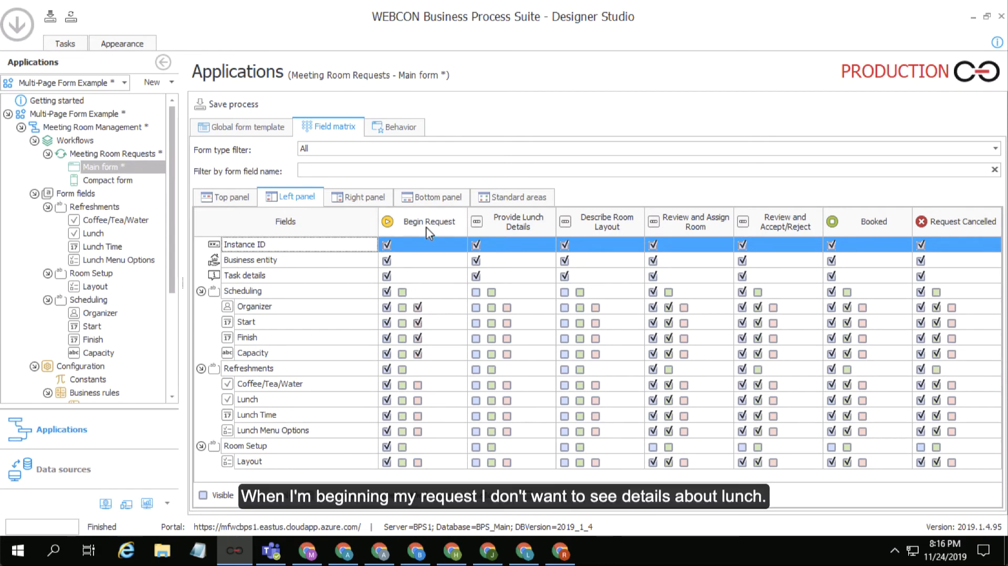
# Step: Hide Lunch Time, Lunch Menu Options, Room Setup and Layout in the Begin Request step
pyautogui.click(387, 417)
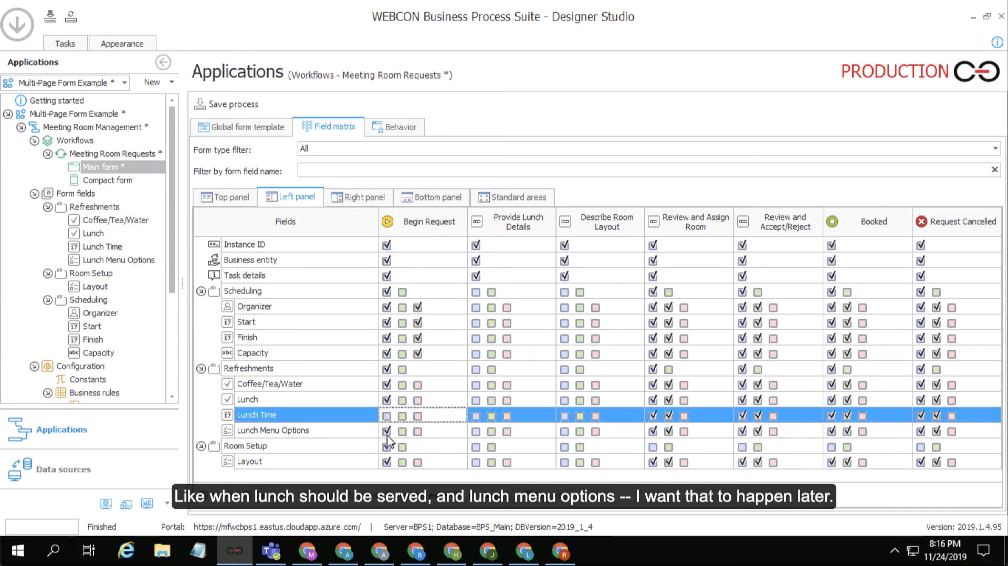
pyautogui.click(387, 432)
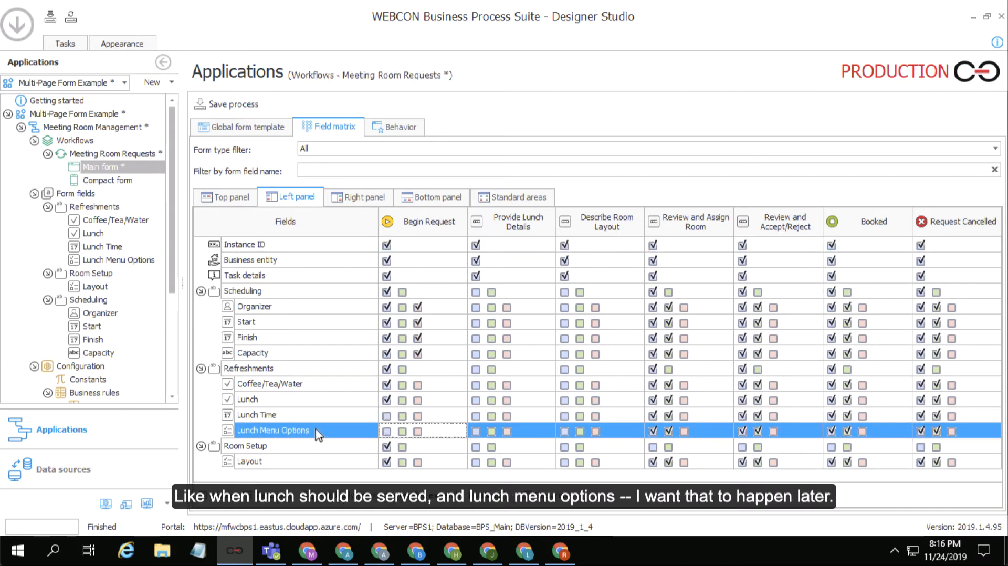
pyautogui.click(387, 446)
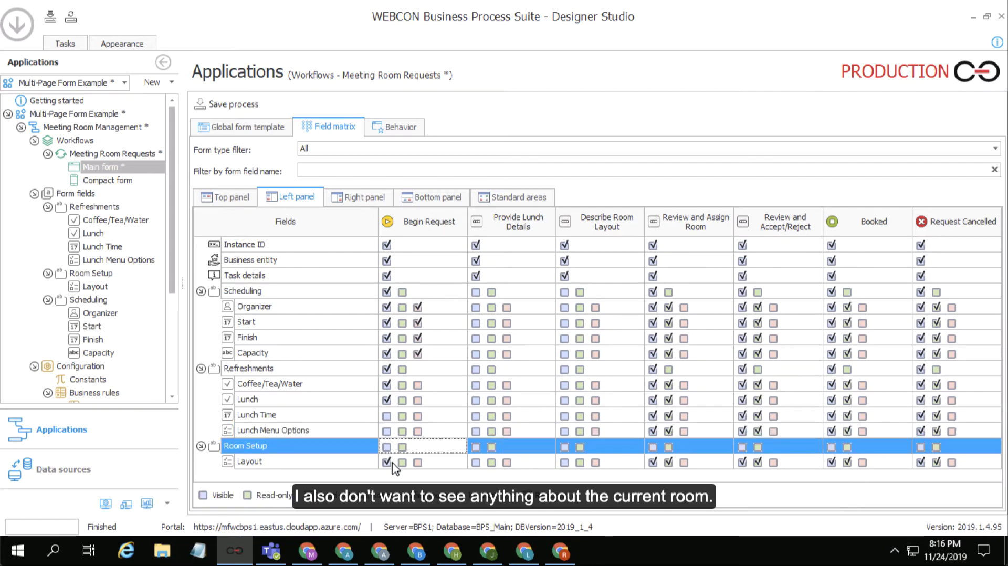
pyautogui.click(390, 462)
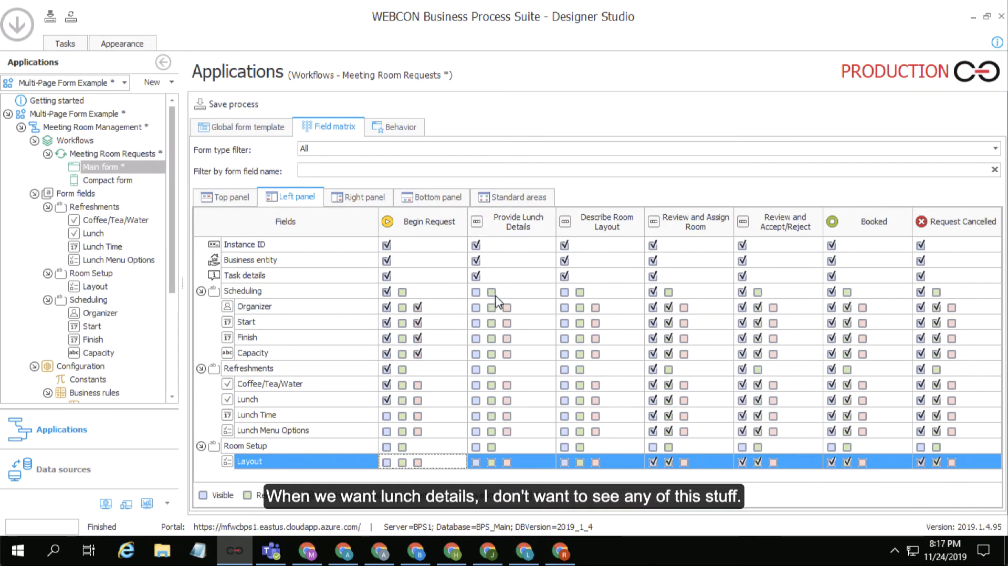
# Step: In the Provide Lunch Details step, show the Refreshments group and make Lunch Time and Lunch Menu Options required
pyautogui.click(476, 370)
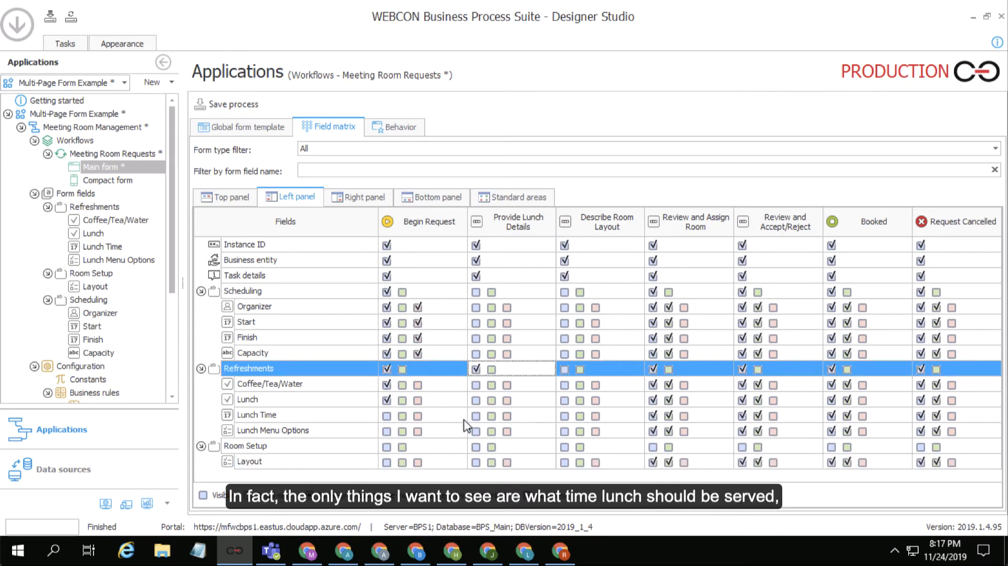
pyautogui.click(508, 417)
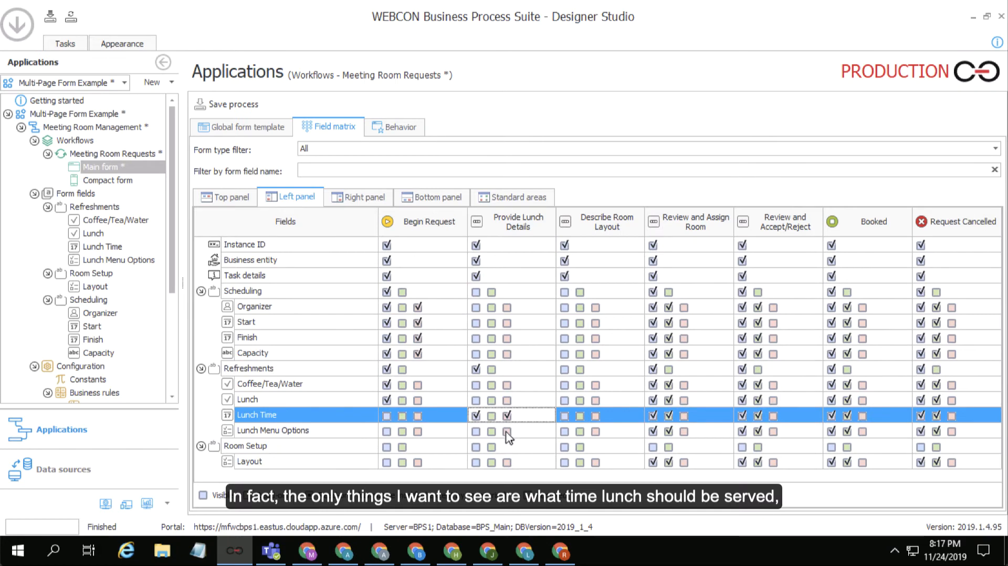
pyautogui.click(507, 432)
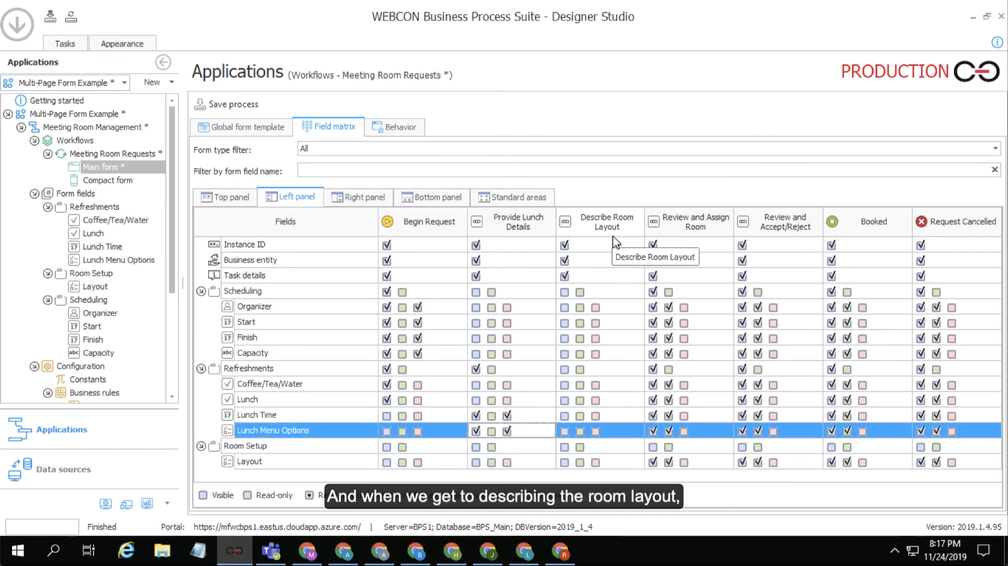
# Step: In the Describe Room Layout step, show Capacity as read-only, show the Room Setup group and make Layout required
pyautogui.click(580, 354)
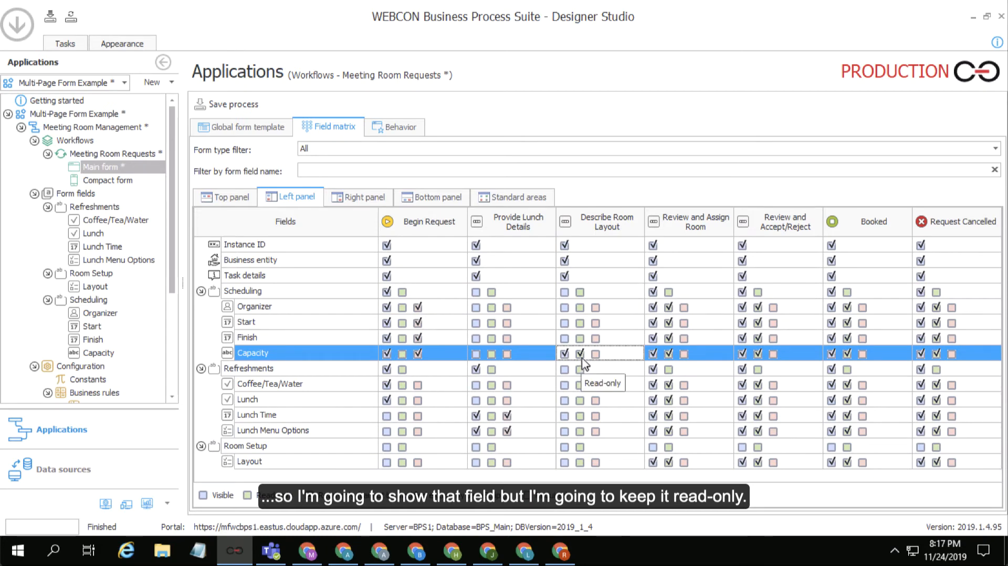
pyautogui.click(563, 446)
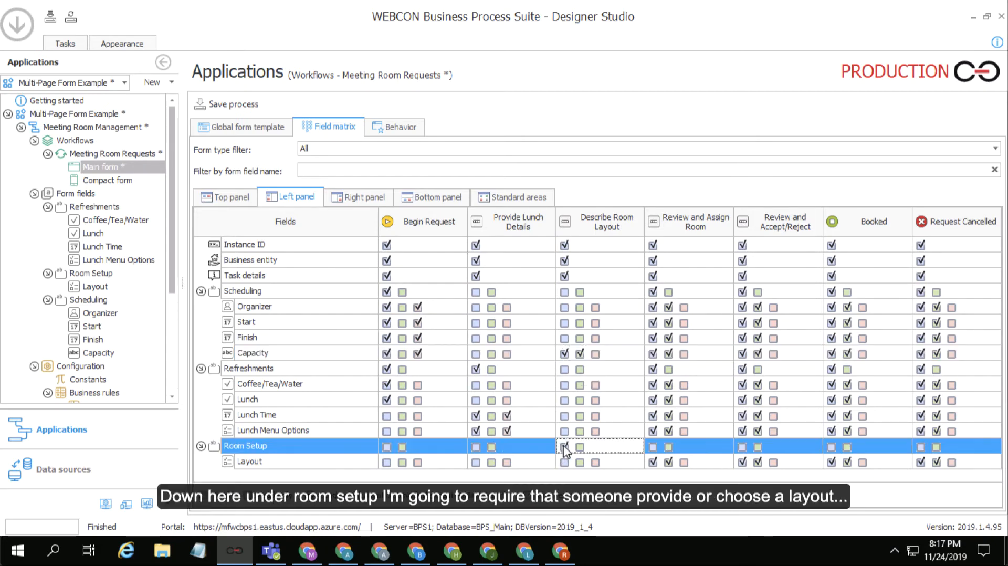
pyautogui.click(595, 463)
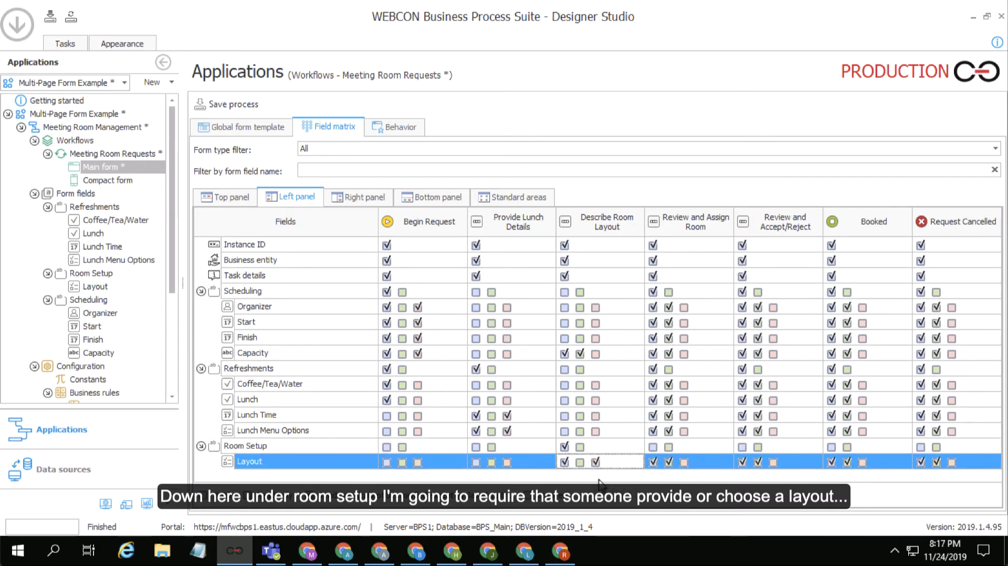
# Step: Make the Room Setup group visible in both review steps, Booked and Request Cancelled, and save the process
pyautogui.click(653, 446)
pyautogui.click(743, 447)
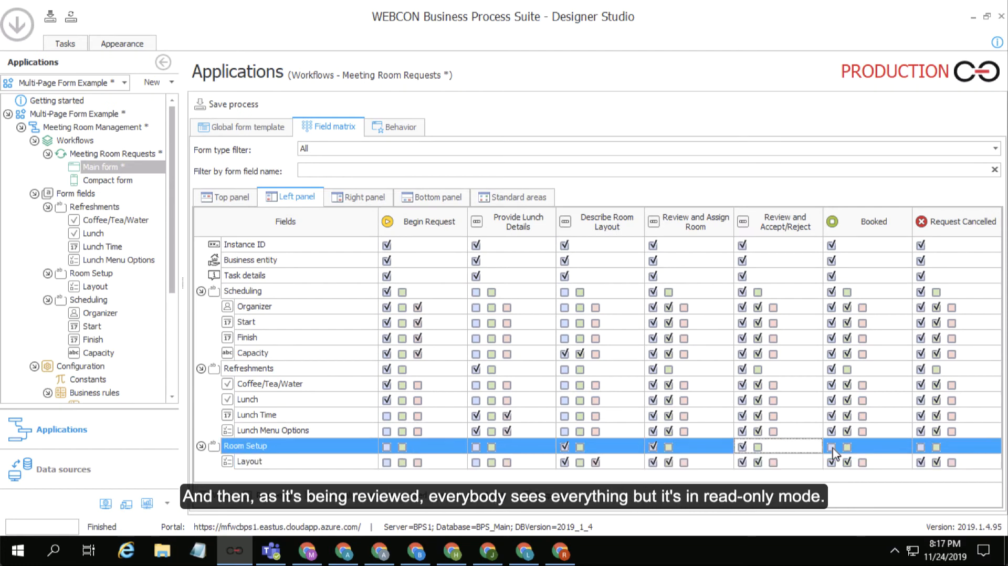
pyautogui.click(832, 447)
pyautogui.click(920, 447)
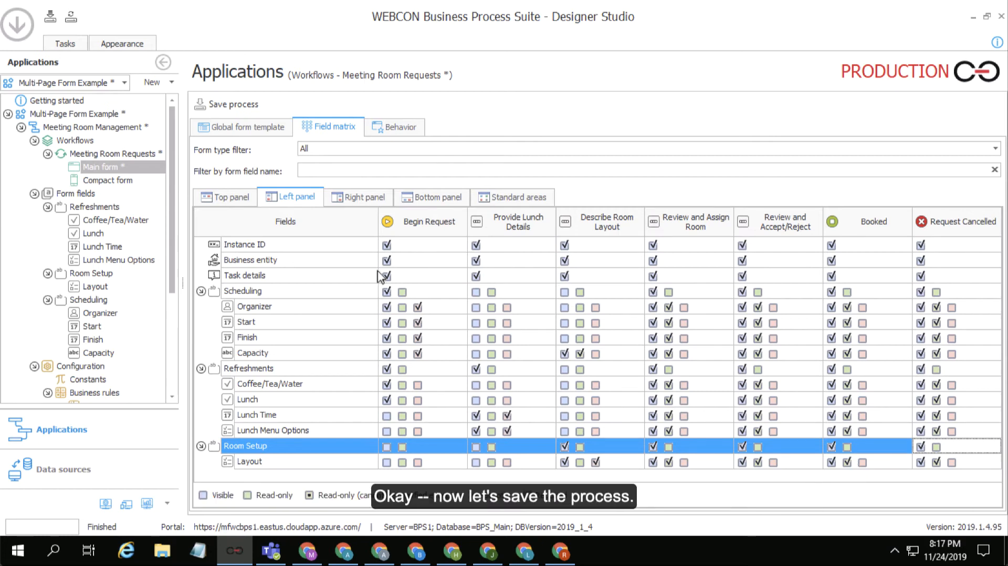
pyautogui.click(236, 105)
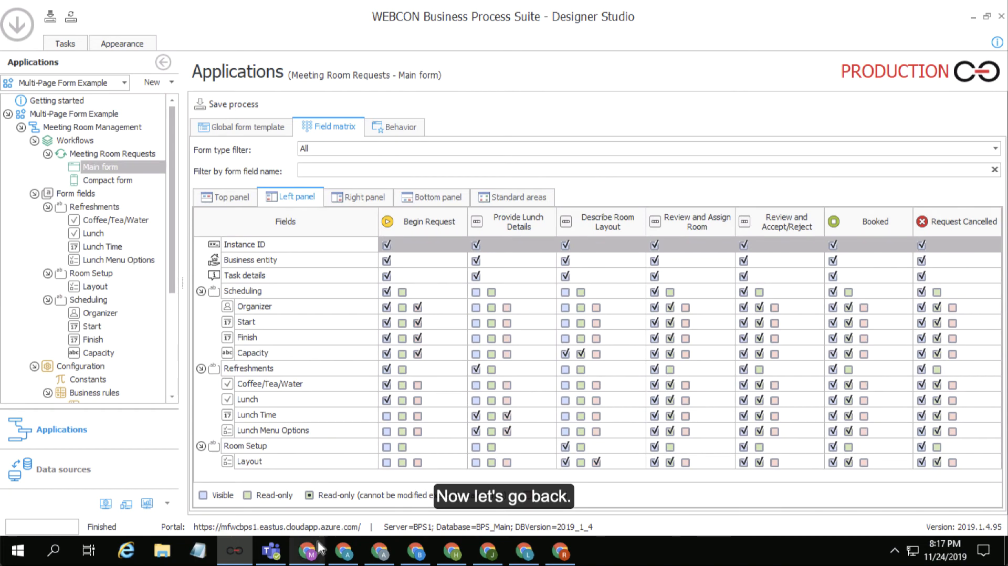
# Step: Switch to the Chrome browser and reload the new meeting room request form to check its first page
pyautogui.click(310, 552)
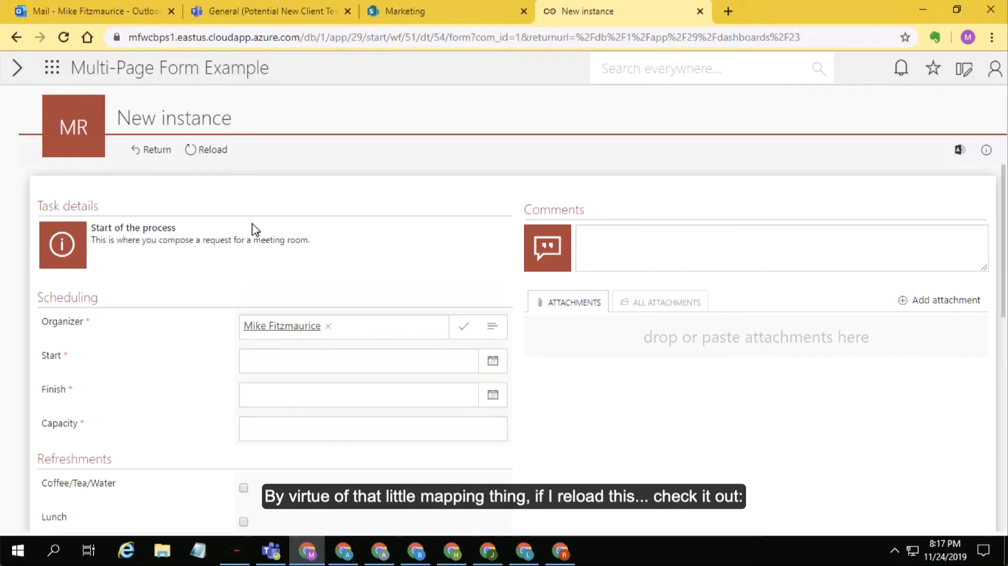
pyautogui.click(226, 156)
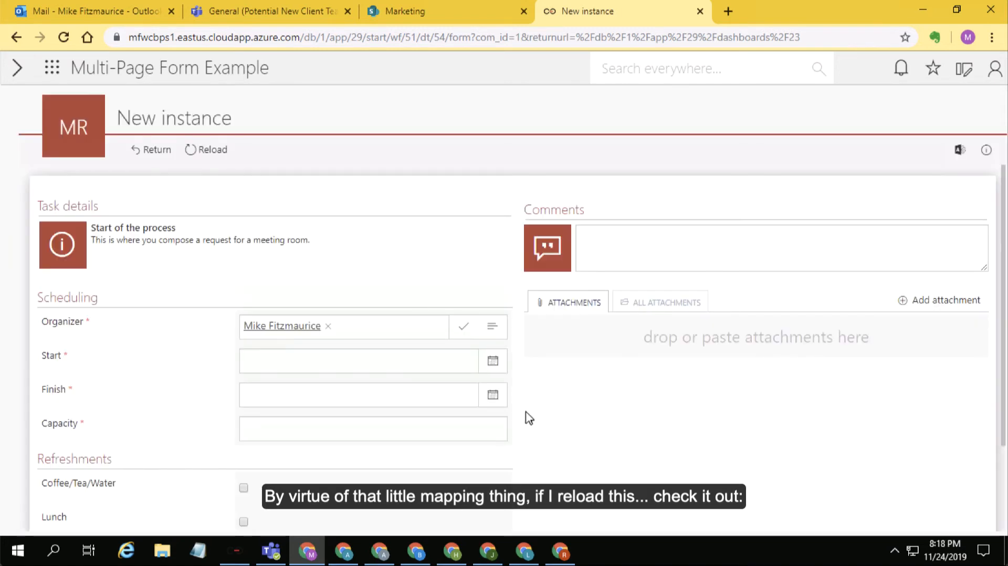
pyautogui.scroll(-2, 538, 418)
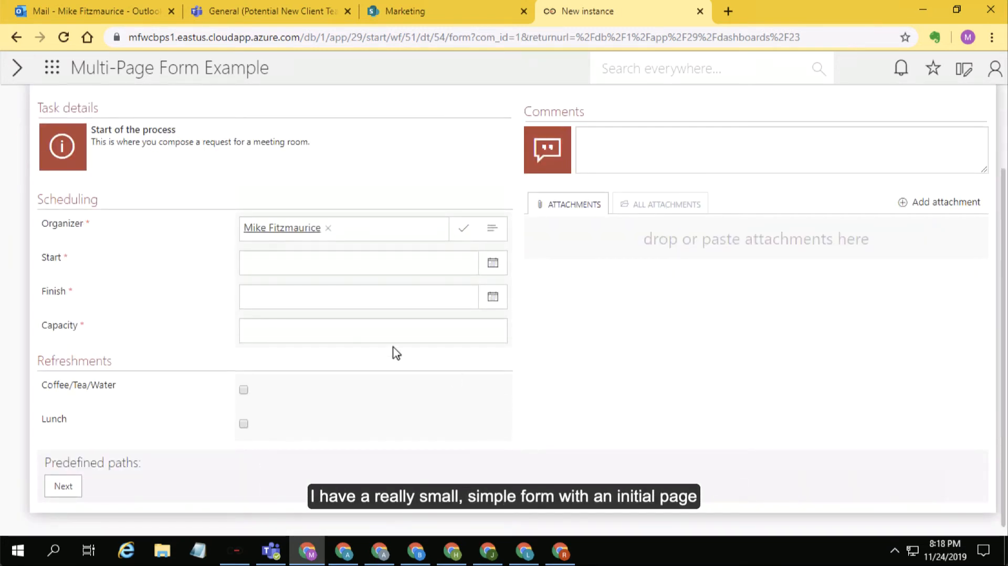
# Step: Set the meeting request's Start to 11/26/2019 9:00 AM
pyautogui.click(488, 268)
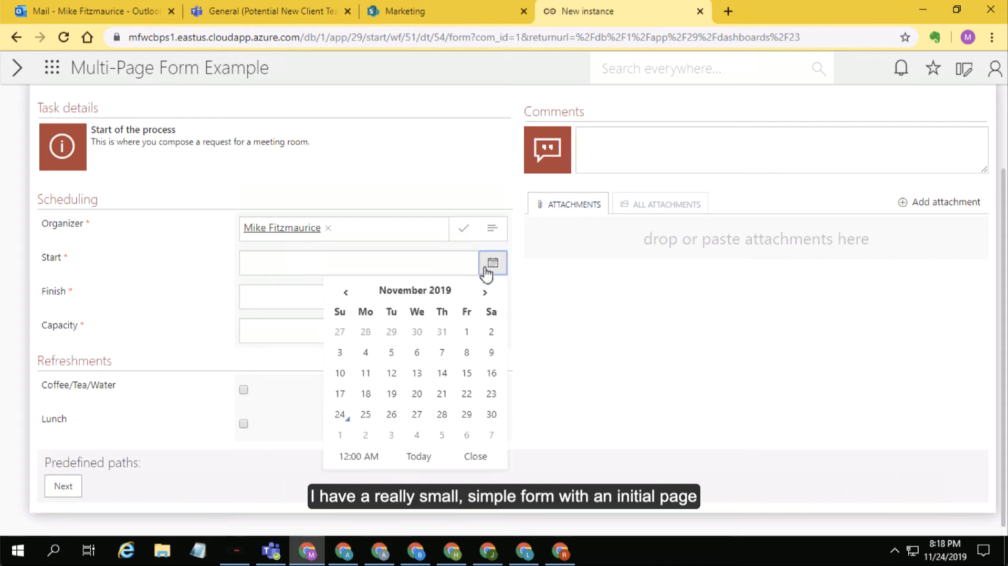
pyautogui.click(391, 414)
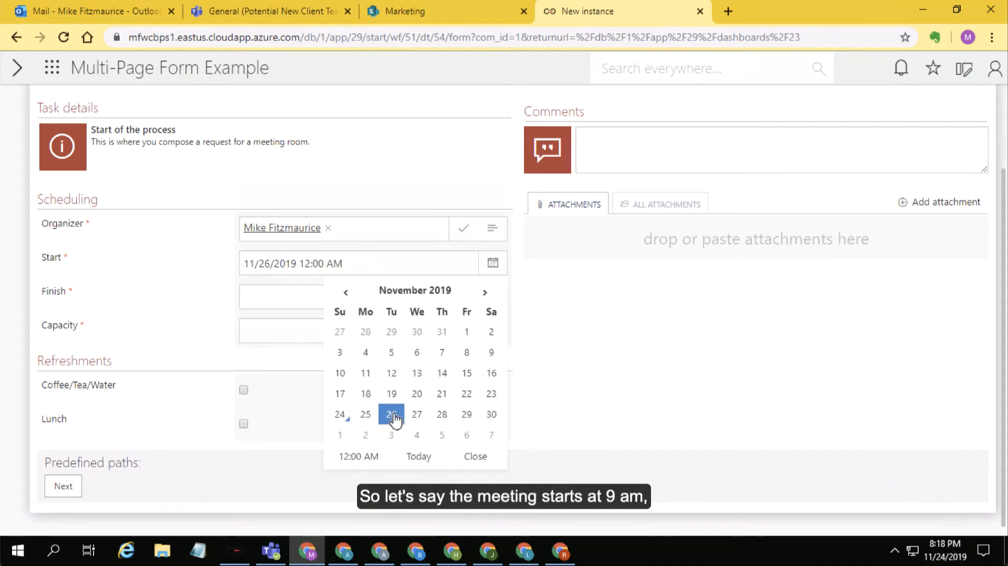
pyautogui.click(368, 459)
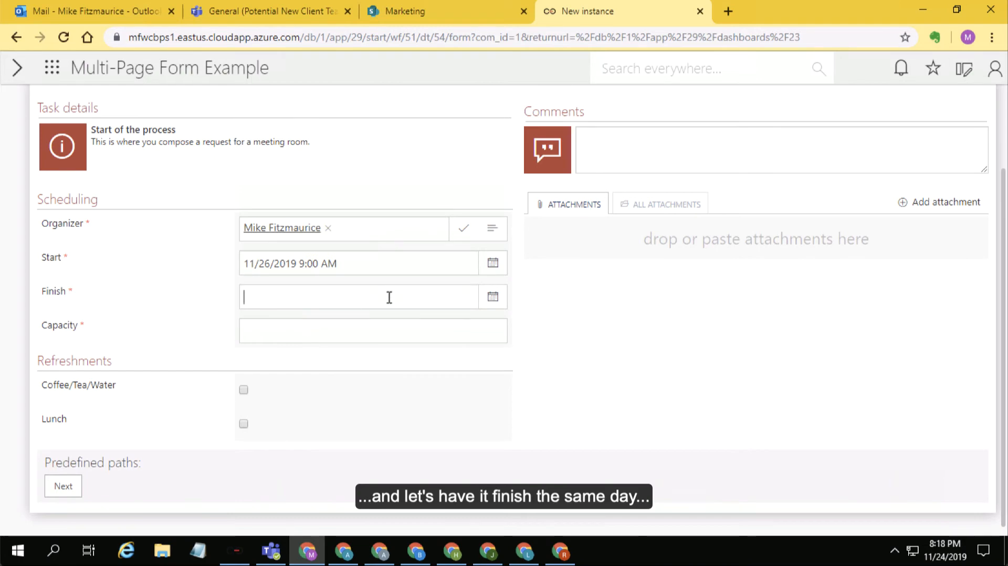
# Step: Set the meeting request's Finish to 11/26/2019 5:00 PM and move on to the Capacity field
pyautogui.click(491, 303)
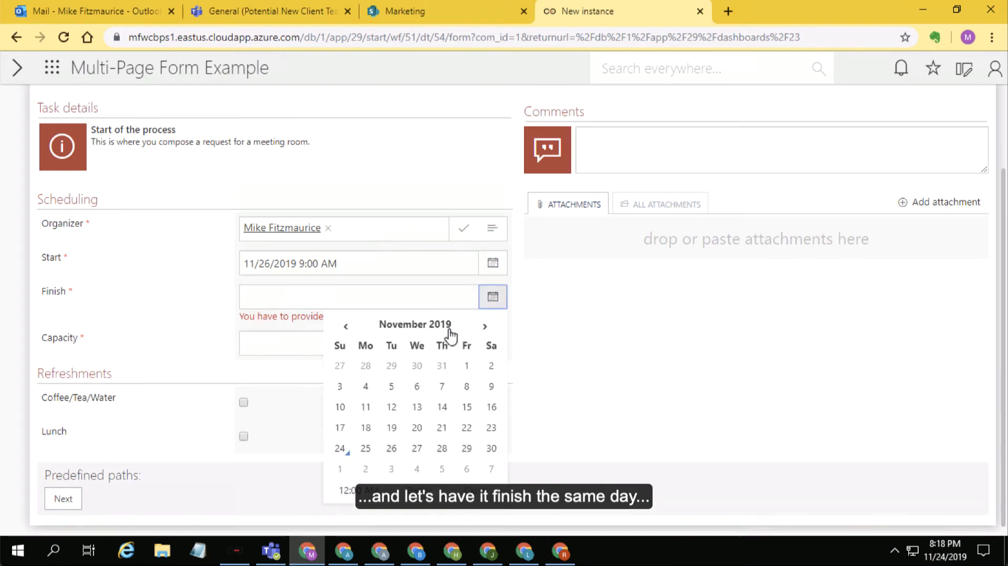
pyautogui.click(392, 449)
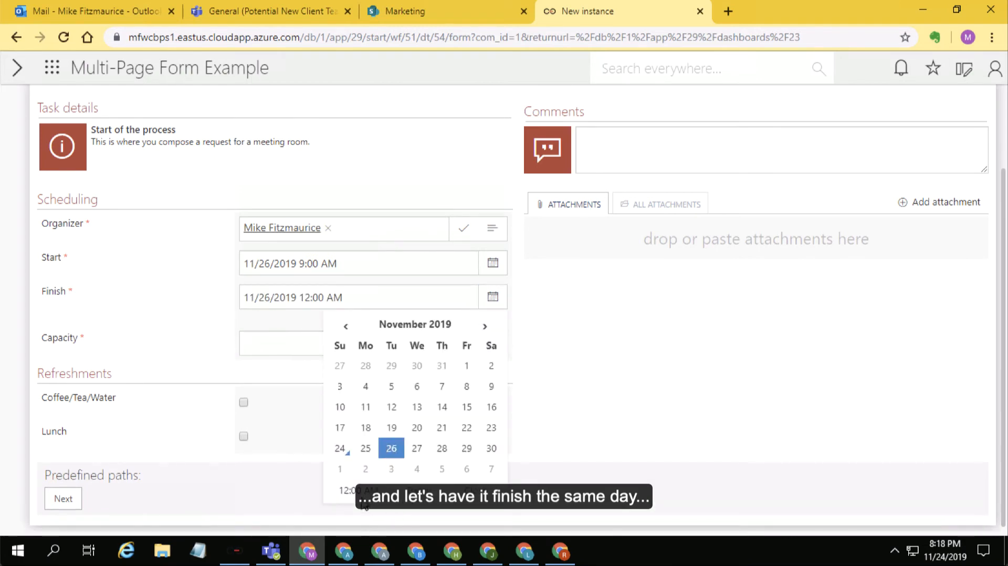
pyautogui.click(360, 490)
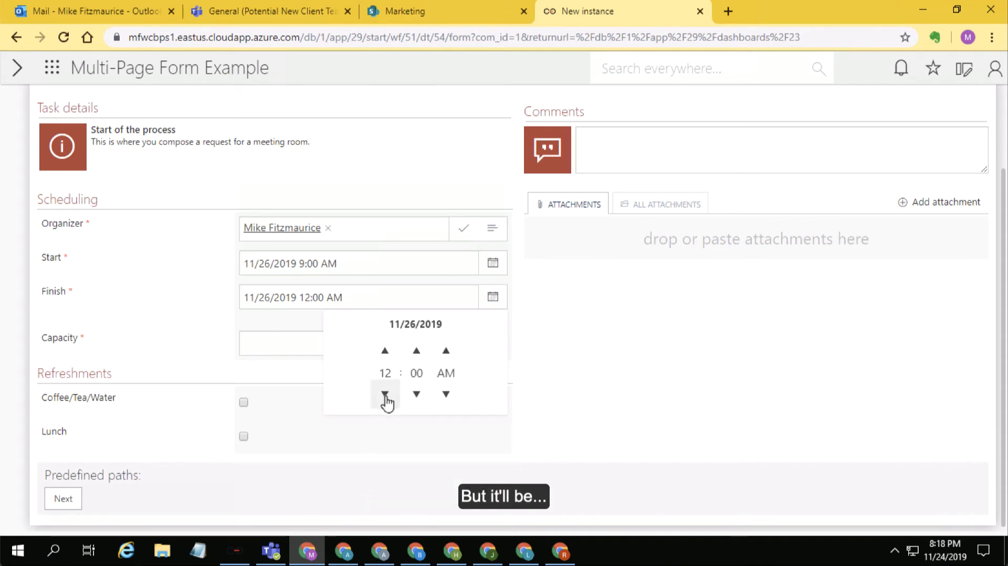
pyautogui.click(385, 395)
pyautogui.click(385, 395)
pyautogui.click(385, 395)
pyautogui.click(384, 394)
pyautogui.click(384, 395)
pyautogui.click(428, 348)
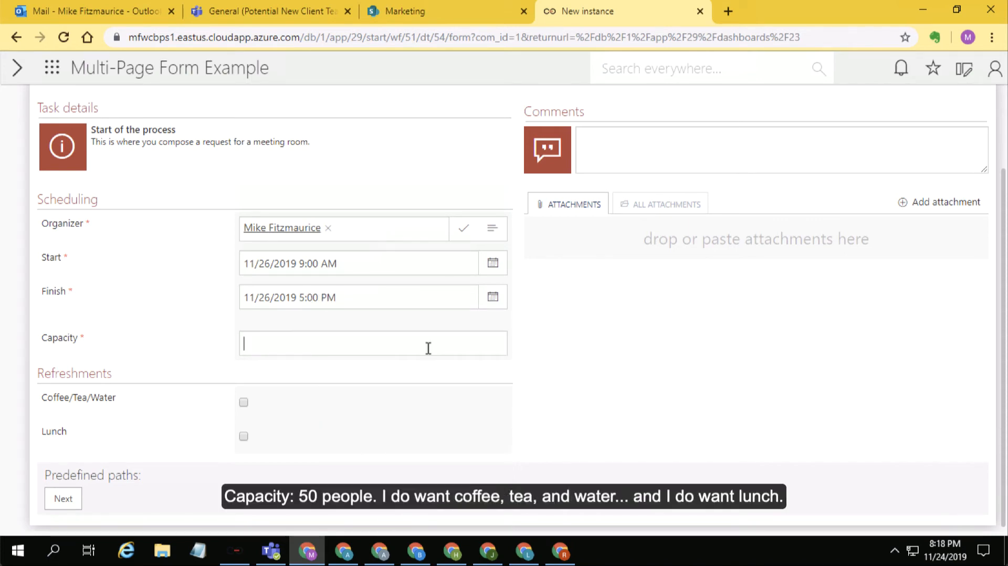
# Step: Set the request's Capacity to 50, select both Coffee/Tea/Water and Lunch, and continue to the lunch details page
pyautogui.write('50')
pyautogui.click(243, 402)
pyautogui.click(244, 437)
pyautogui.click(64, 503)
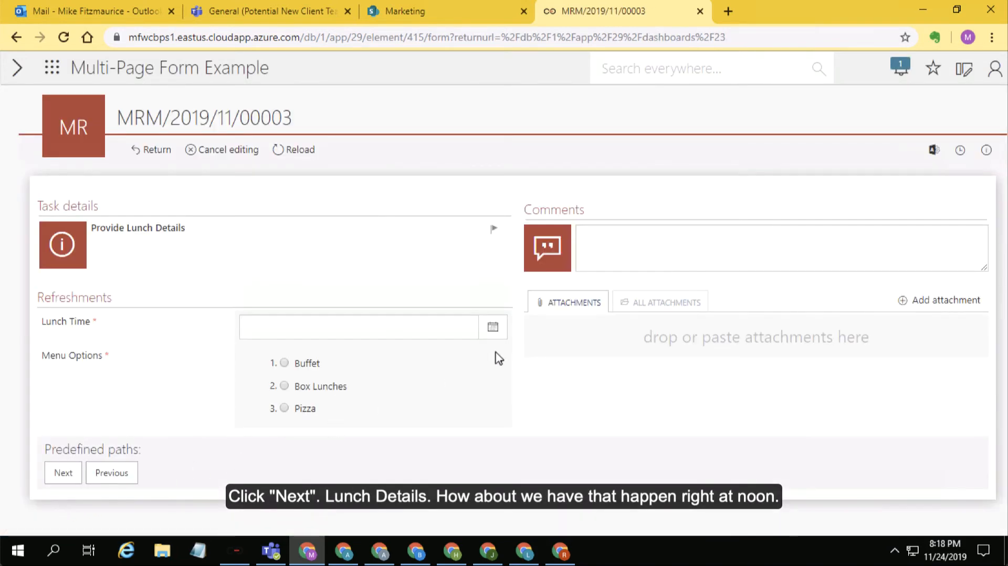
# Step: Set the Lunch Time to 11/26/2019 12:00 PM and choose Buffet as the menu option
pyautogui.click(494, 327)
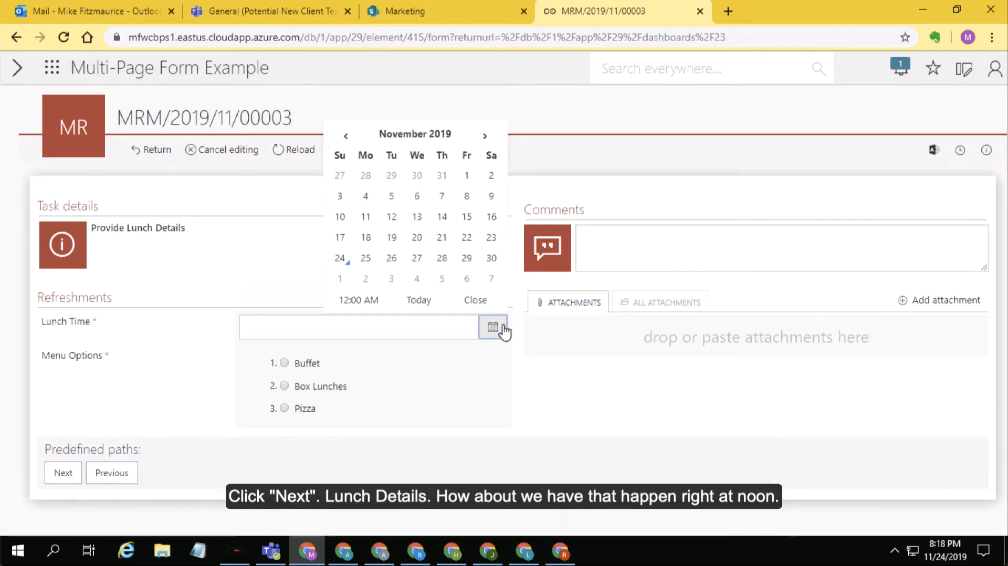
pyautogui.click(391, 257)
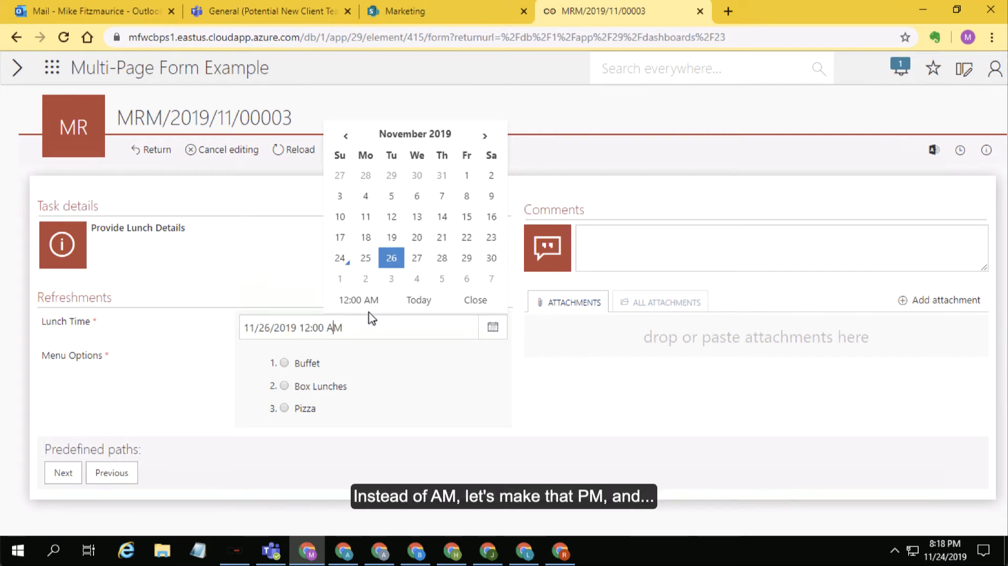
pyautogui.press('BackSpace')
pyautogui.write('P')
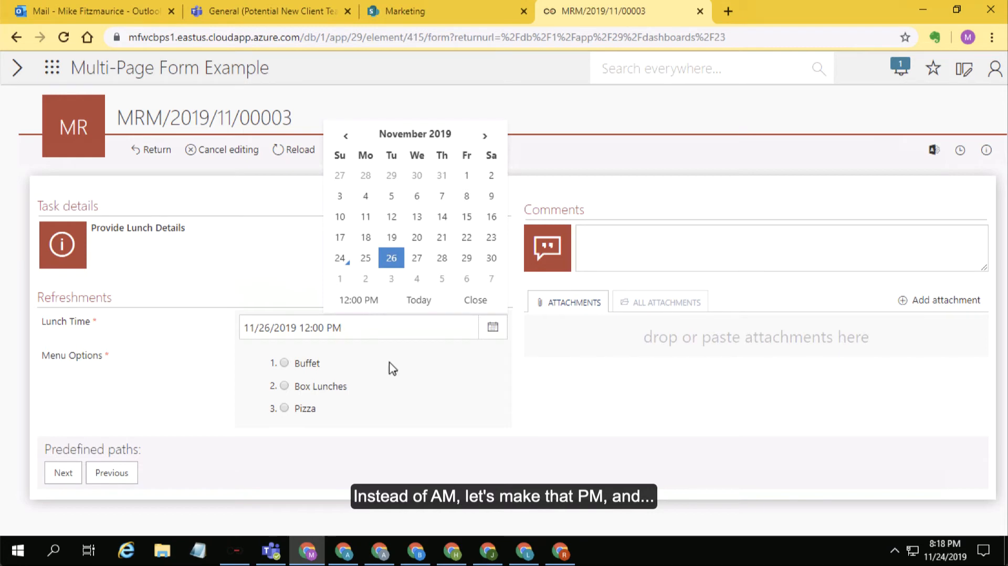
pyautogui.click(359, 431)
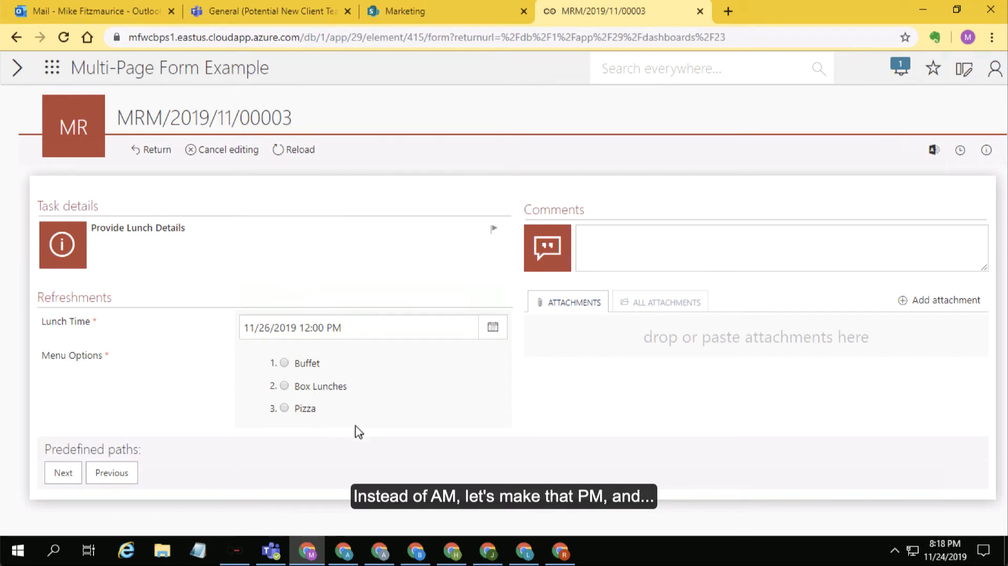
pyautogui.click(286, 362)
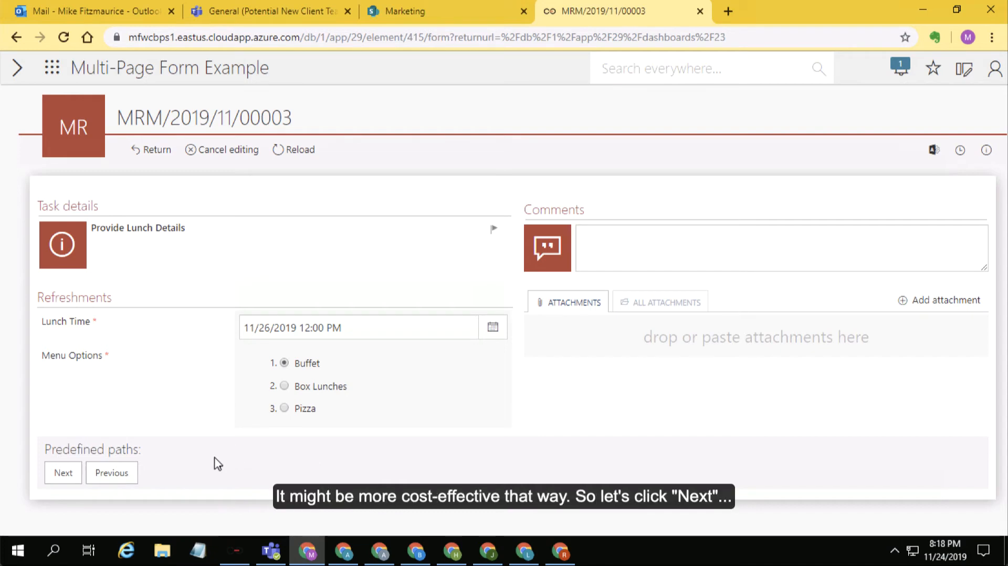
# Step: Continue to the room layout page, choose the Classroom layout and submit the request
pyautogui.click(63, 472)
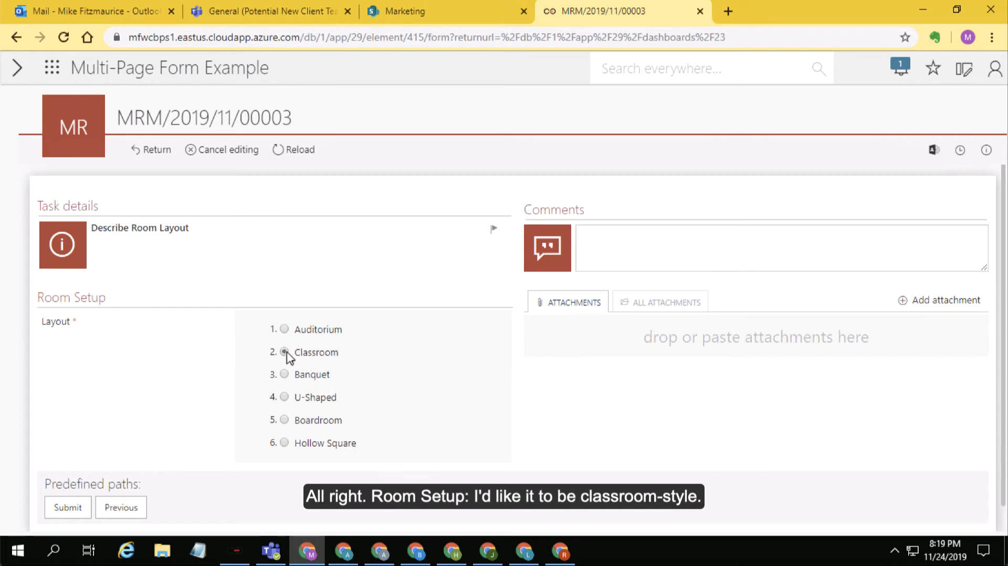
pyautogui.click(68, 508)
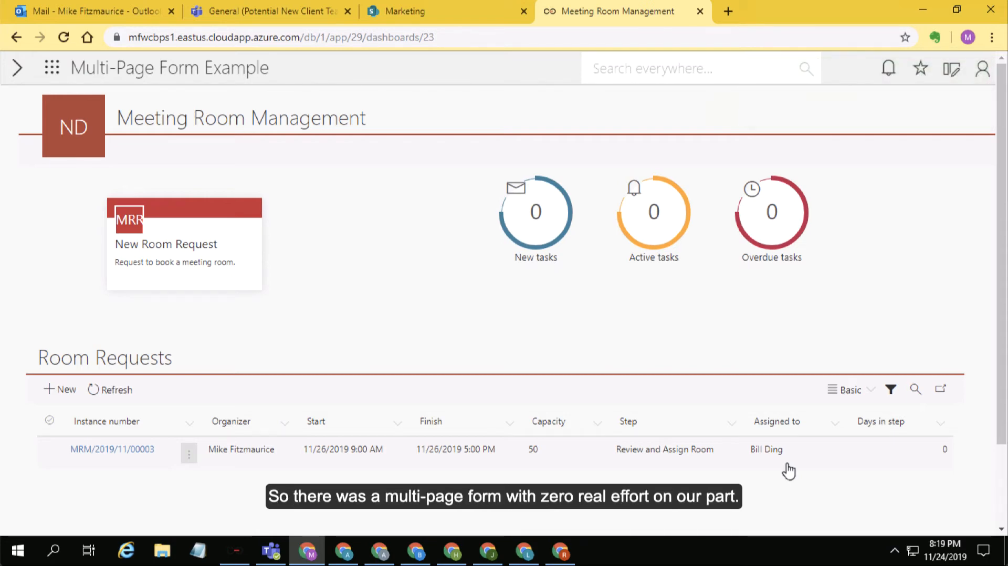
# Step: Switch to WEBCON Designer Studio and review the Meeting Room Requests workflow diagram and the main form's field matrix
pyautogui.click(237, 552)
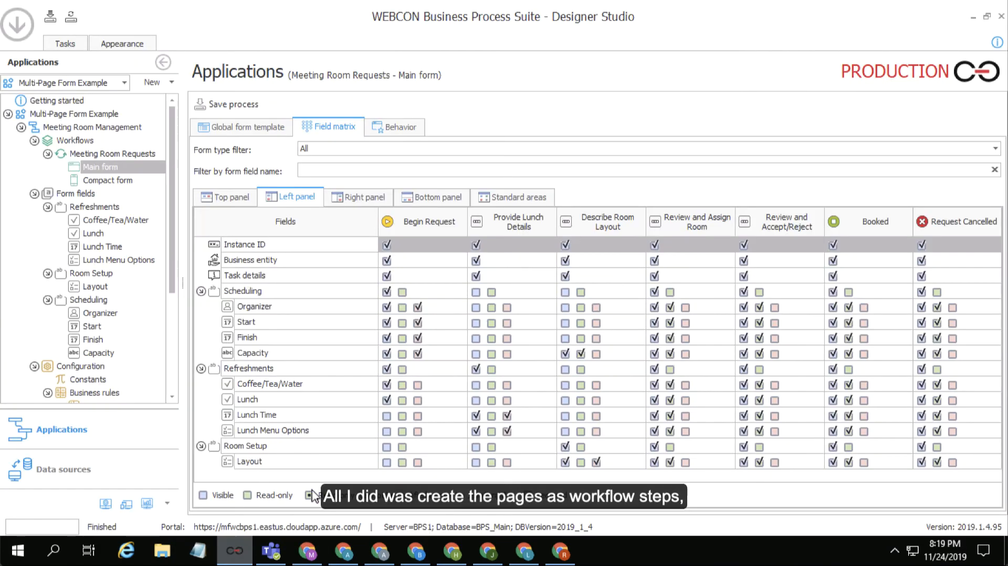
pyautogui.click(98, 165)
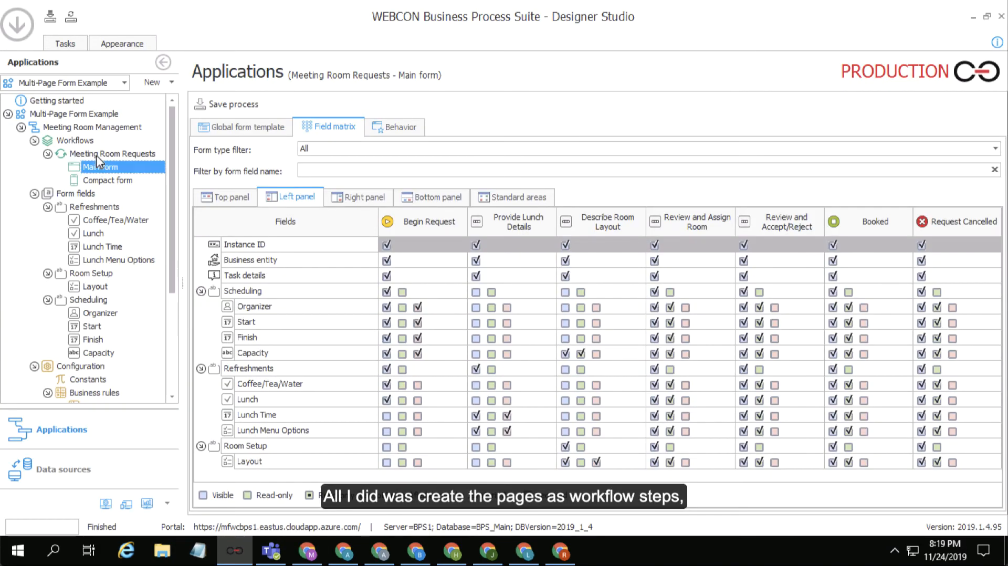
pyautogui.click(135, 154)
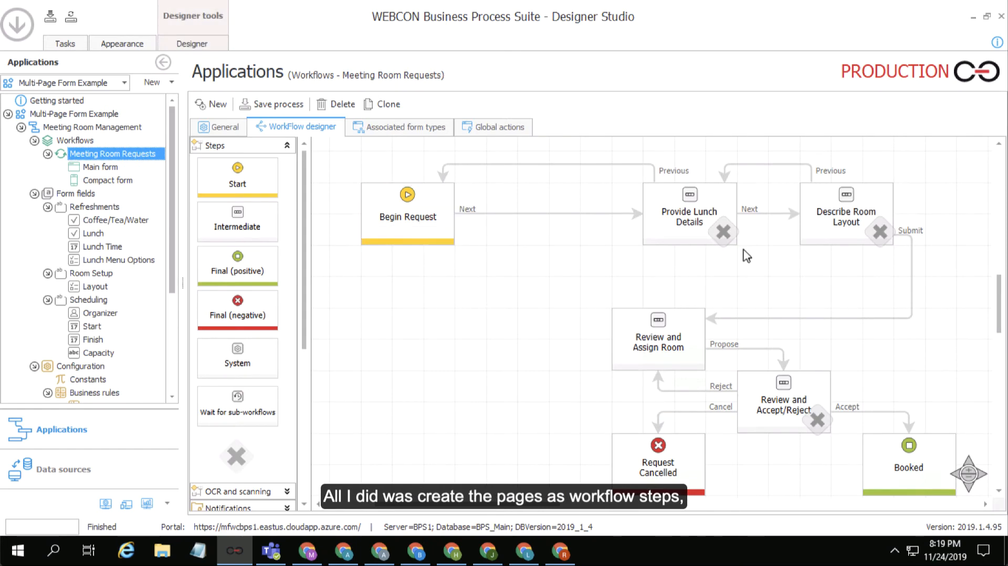
pyautogui.click(100, 167)
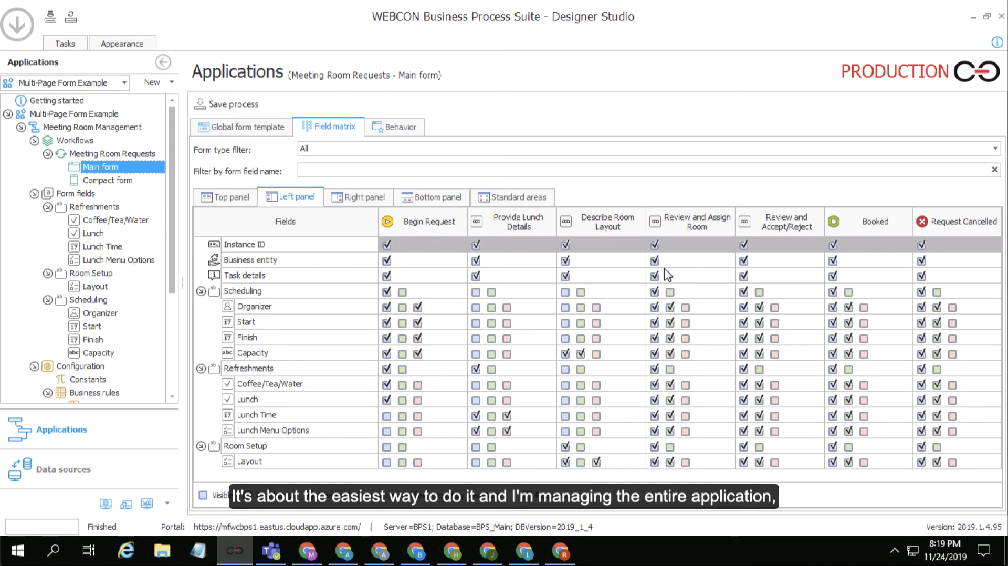
pyautogui.click(112, 154)
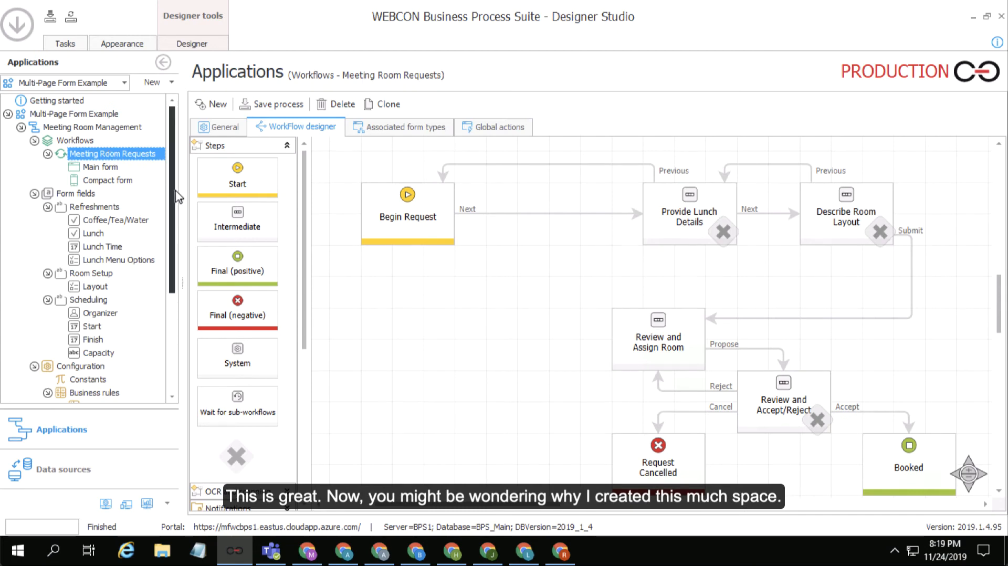
pyautogui.click(436, 239)
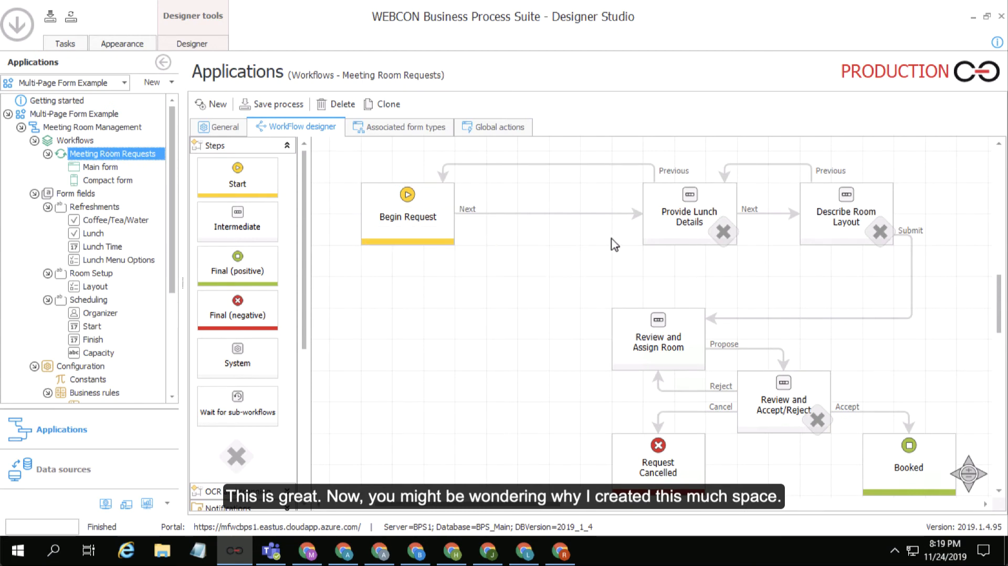
pyautogui.click(658, 234)
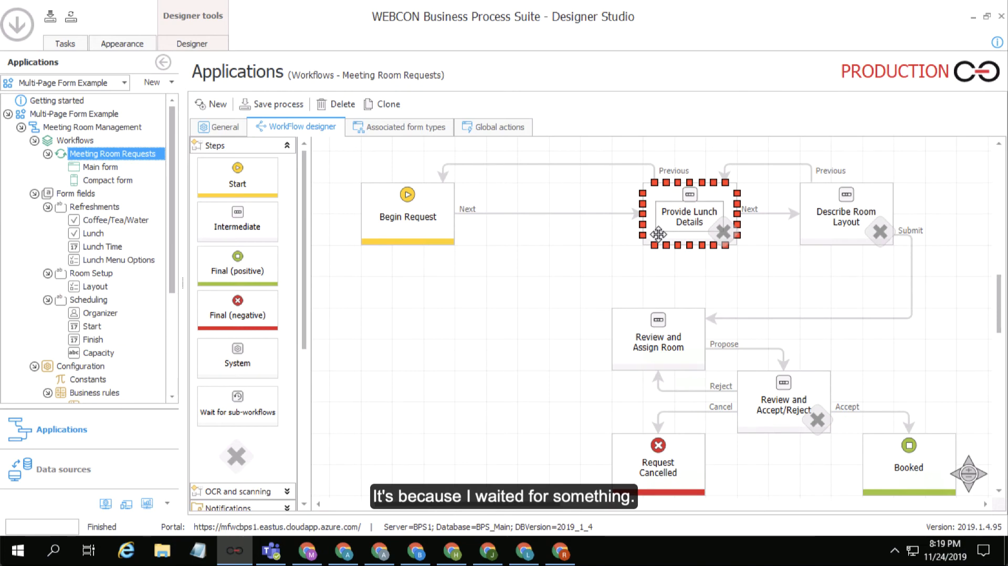
pyautogui.click(556, 235)
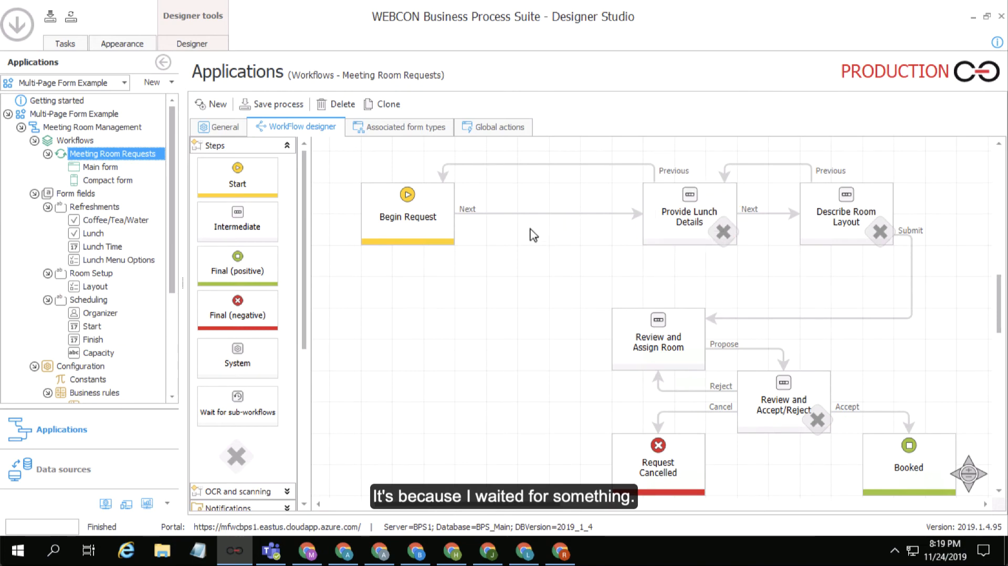
pyautogui.click(455, 222)
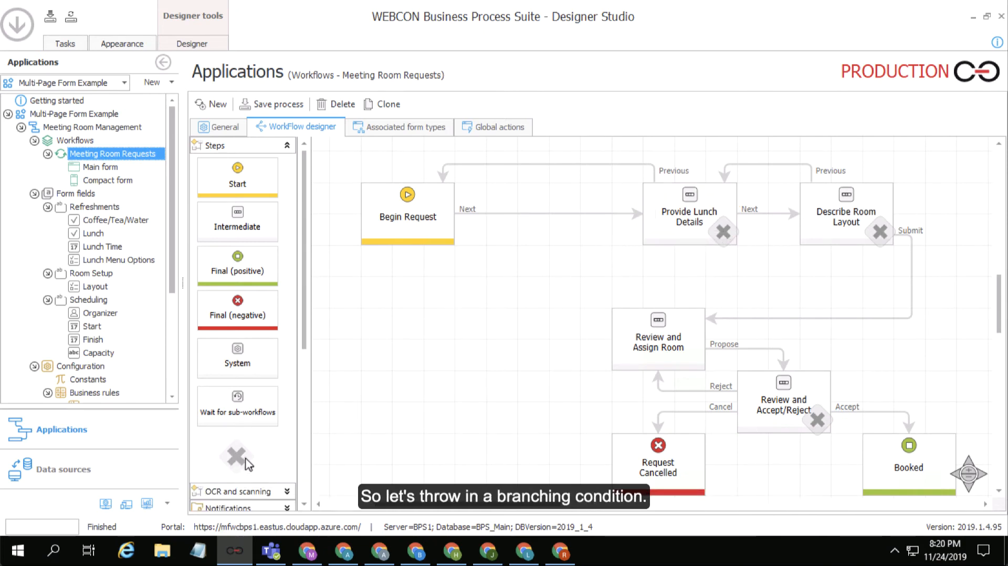
# Step: Add a flow control step between Begin Request and Provide Lunch Details, and reroute Begin Request's Next path into it
pyautogui.moveTo(247, 463); pyautogui.dragTo(542, 265)
pyautogui.click(547, 267)
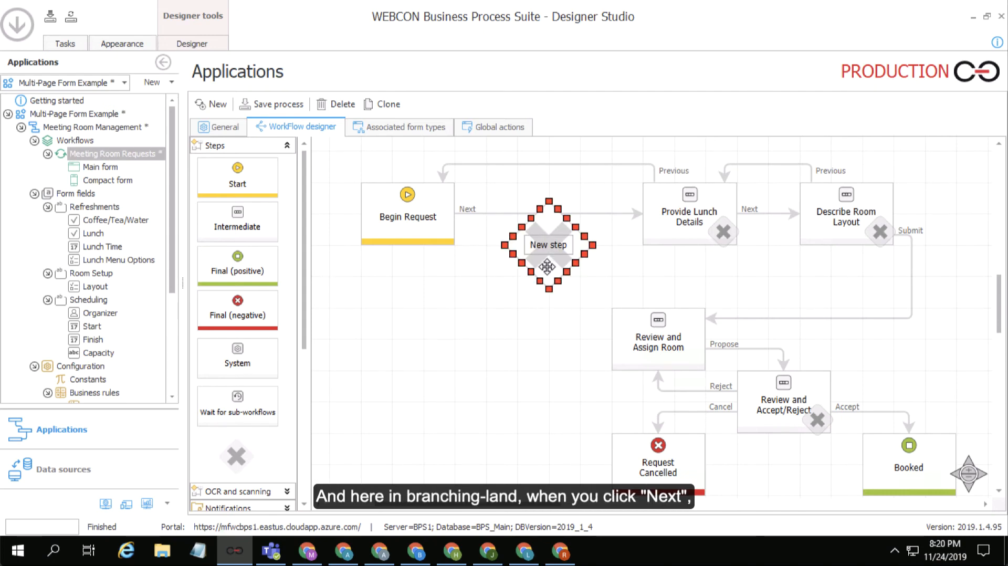
pyautogui.moveTo(547, 266); pyautogui.dragTo(516, 298)
pyautogui.click(631, 214)
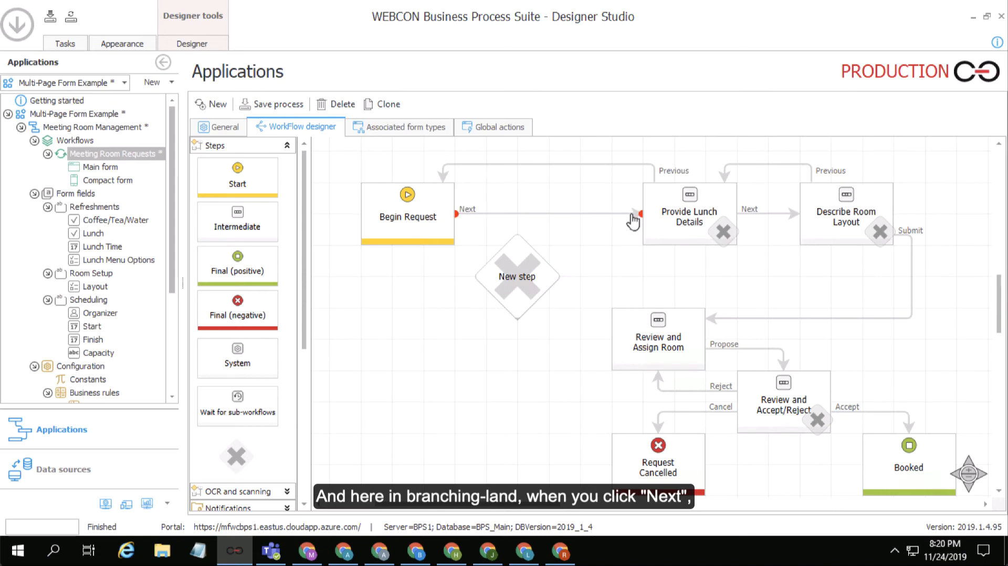
pyautogui.moveTo(639, 213); pyautogui.dragTo(498, 299)
# Step: Rename the new flow control step as "Lunch?"
pyautogui.click(517, 278)
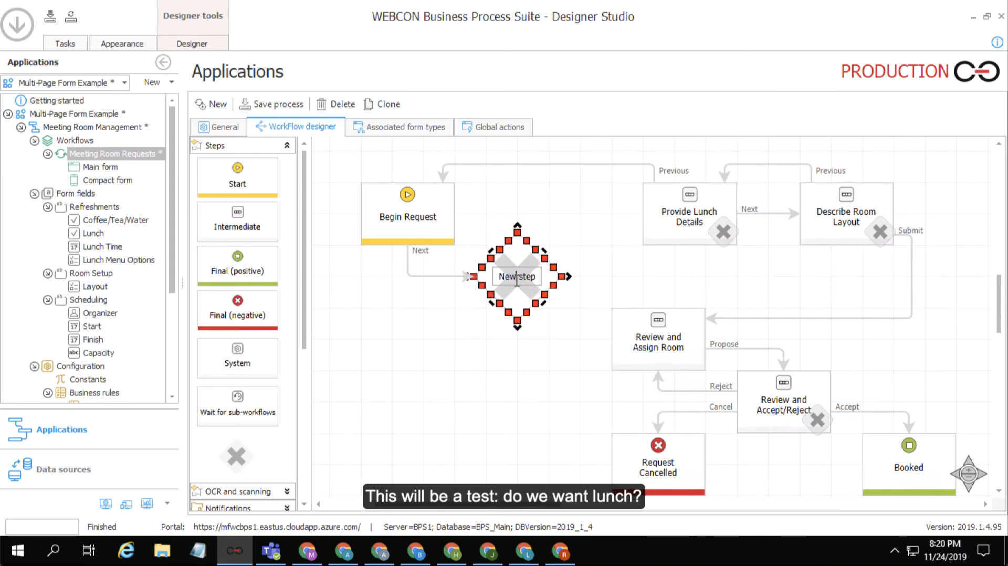
pyautogui.click(517, 279)
pyautogui.write('Is')
pyautogui.press('Return')
pyautogui.click(603, 275)
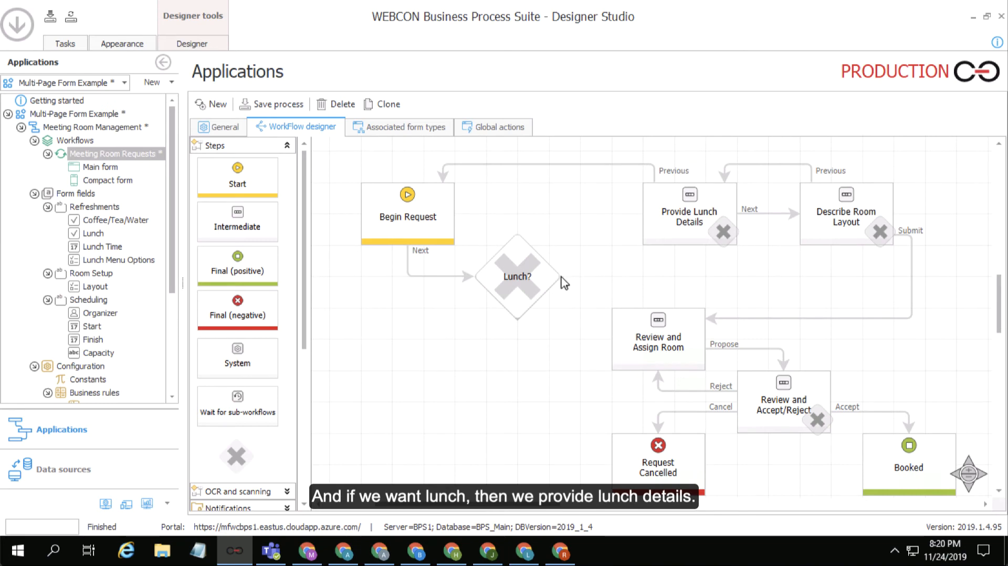
# Step: Draw a path from the Lunch? step to Provide Lunch Details and name it "Get Lunch Details"
pyautogui.click(561, 279)
pyautogui.moveTo(517, 235); pyautogui.dragTo(645, 220)
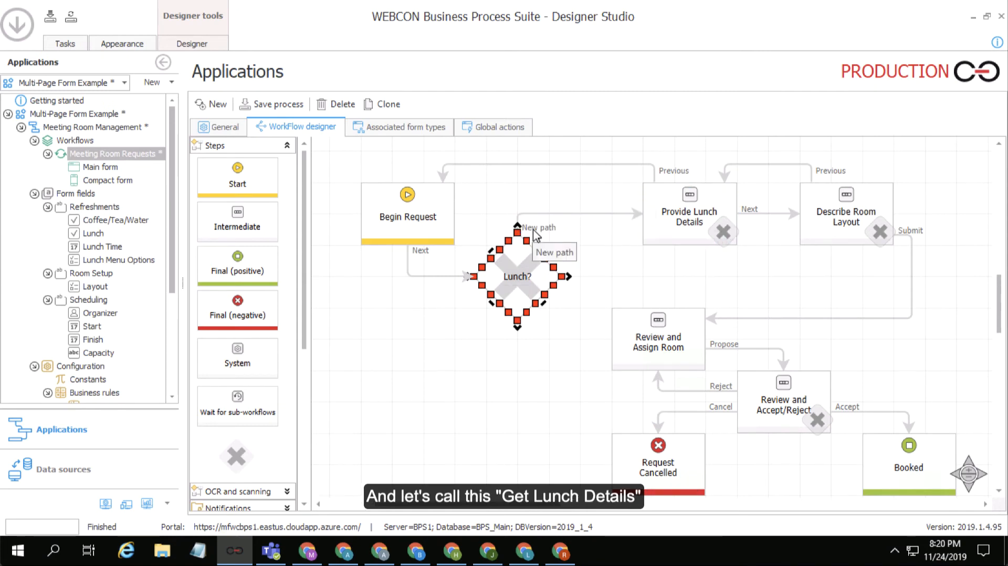
pyautogui.doubleClick(535, 234)
pyautogui.hotkey('ctrl', 'a')
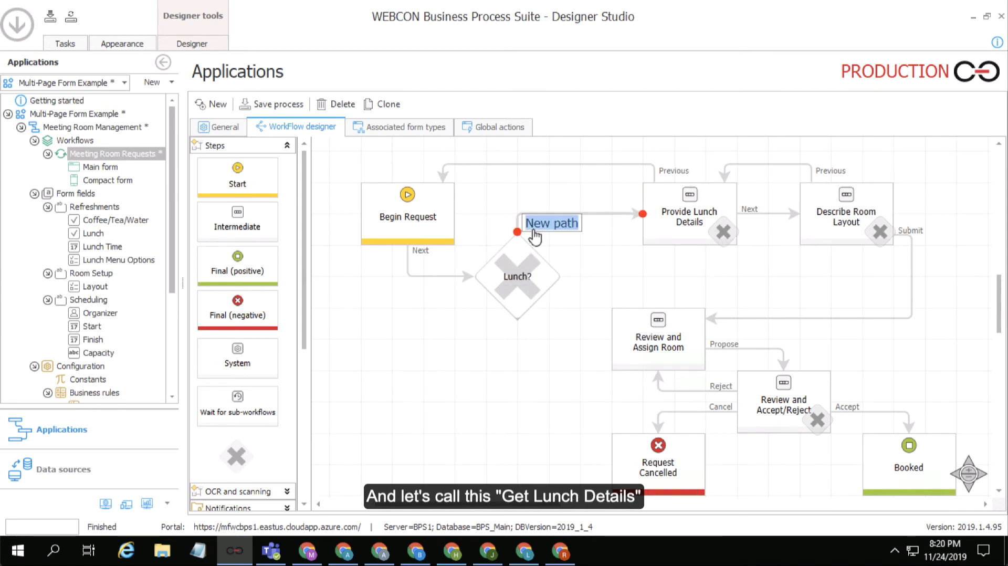
pyautogui.write('Get Lun')
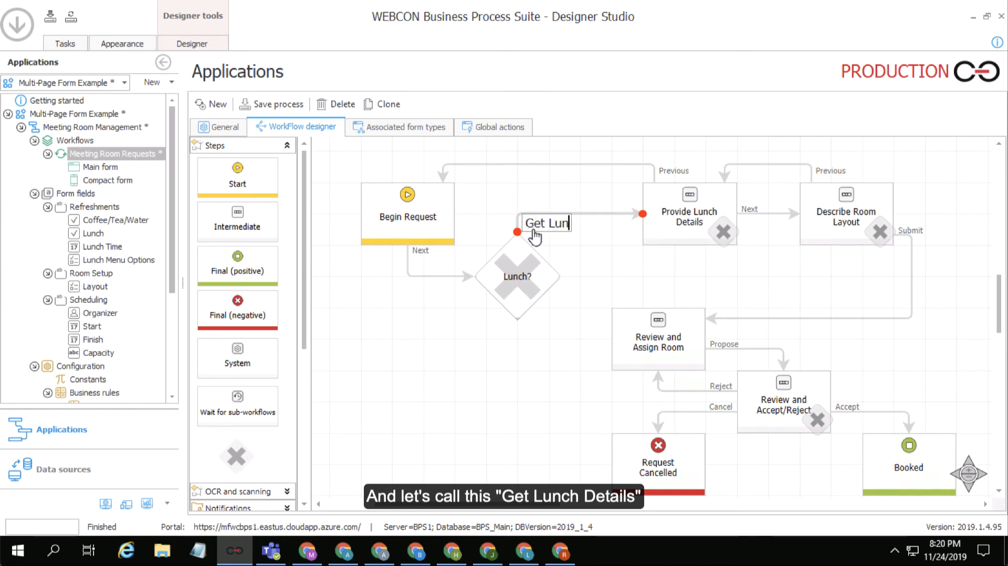
pyautogui.write('ch Details')
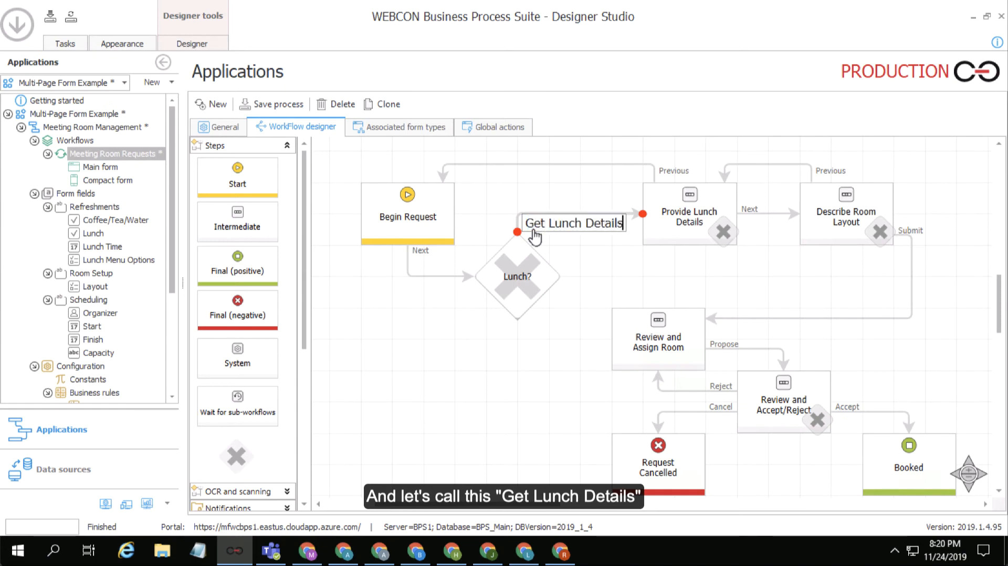
pyautogui.click(575, 284)
# Step: Draw a path from the Lunch? step to Describe Room Layout and name it "No Lunch Needed"
pyautogui.click(558, 279)
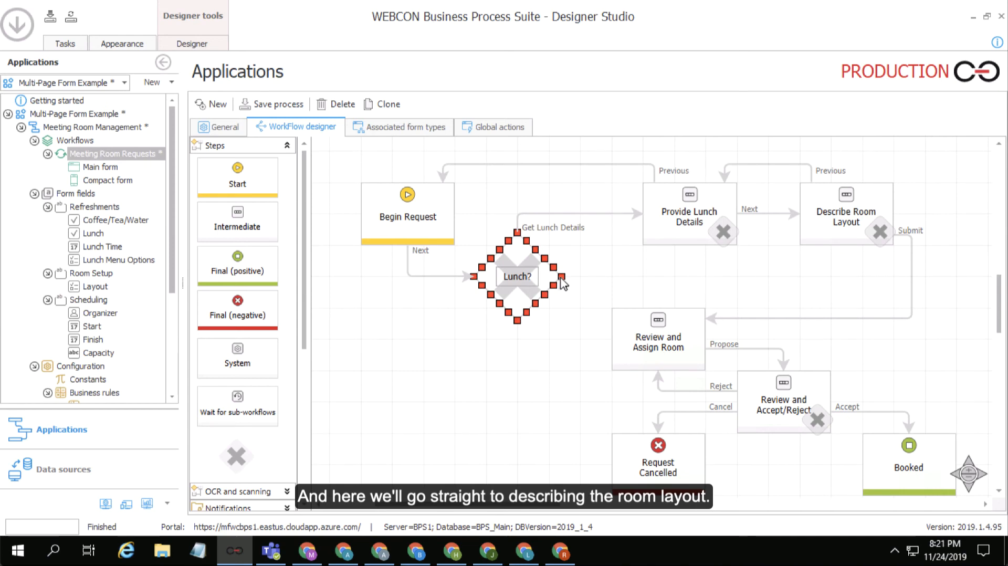
pyautogui.moveTo(566, 276); pyautogui.dragTo(834, 248)
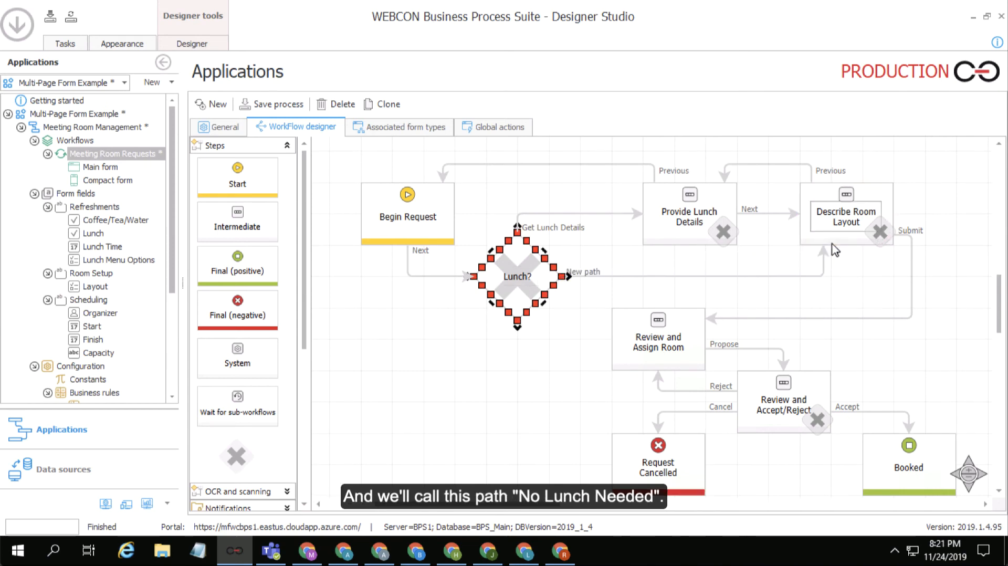
pyautogui.doubleClick(578, 278)
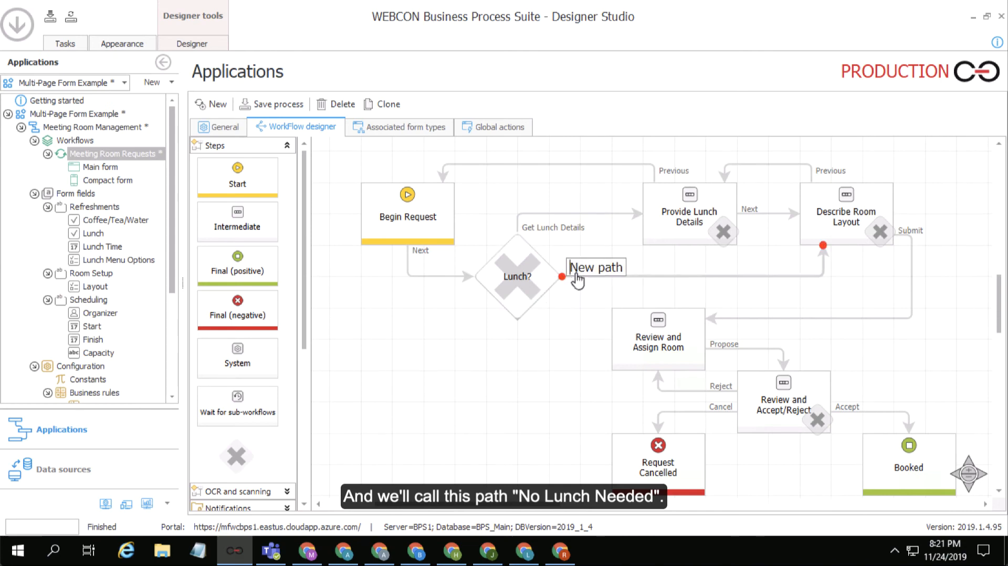
pyautogui.hotkey('ctrl', 'a')
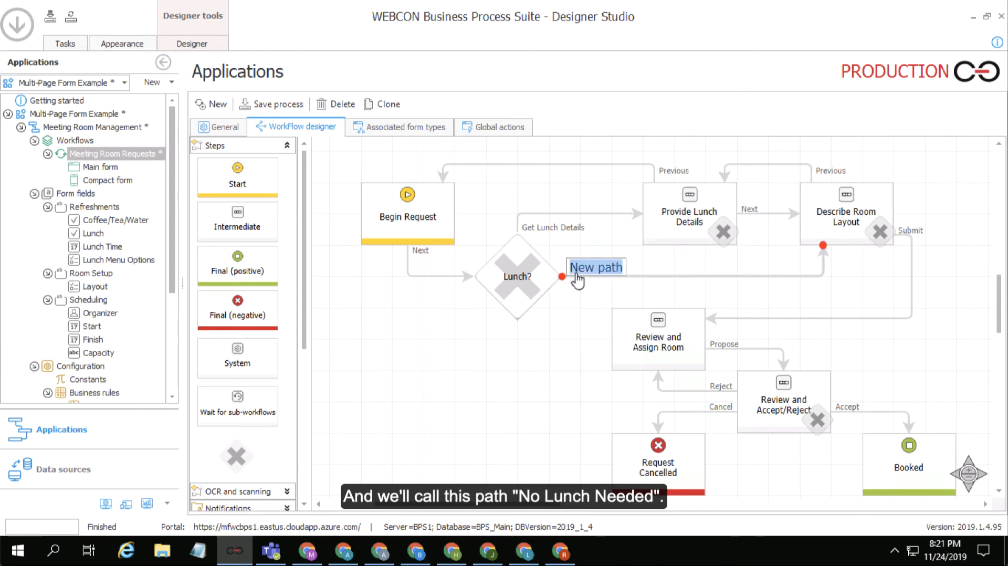
pyautogui.write('No Lu')
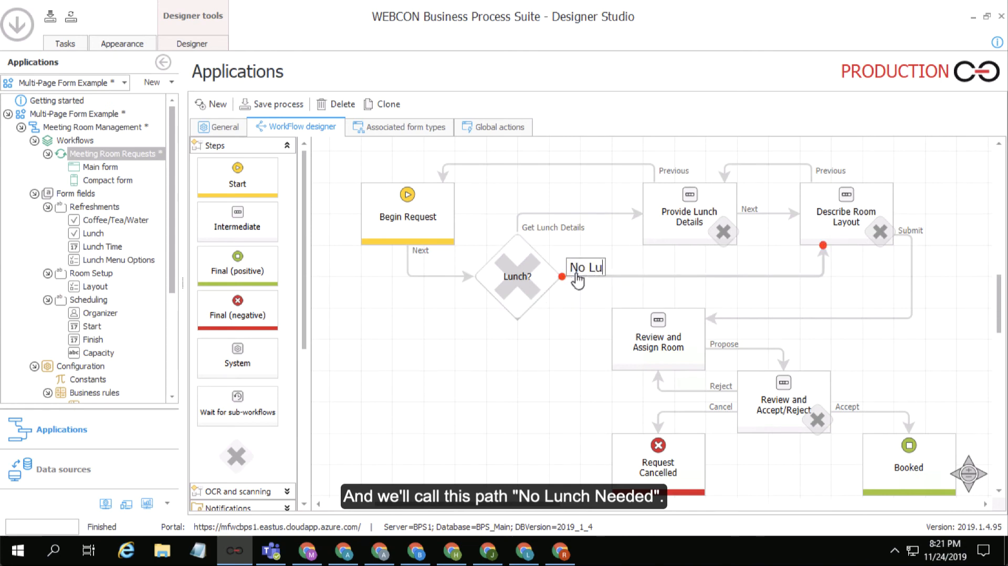
pyautogui.write('nch Needed')
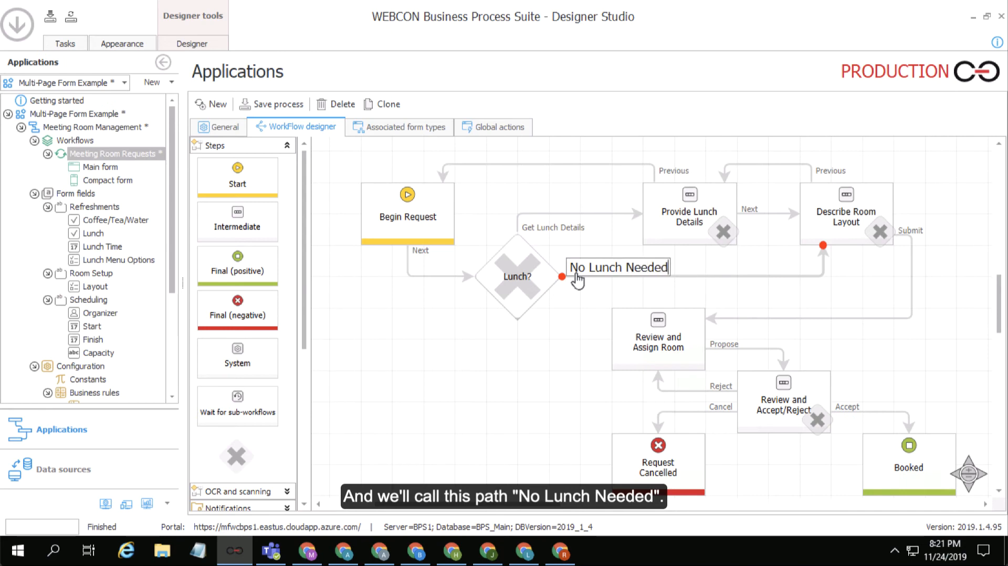
pyautogui.click(546, 277)
# Step: Open the Lunch? step's path selection business rule for editing and insert an IF THEN function
pyautogui.doubleClick(521, 292)
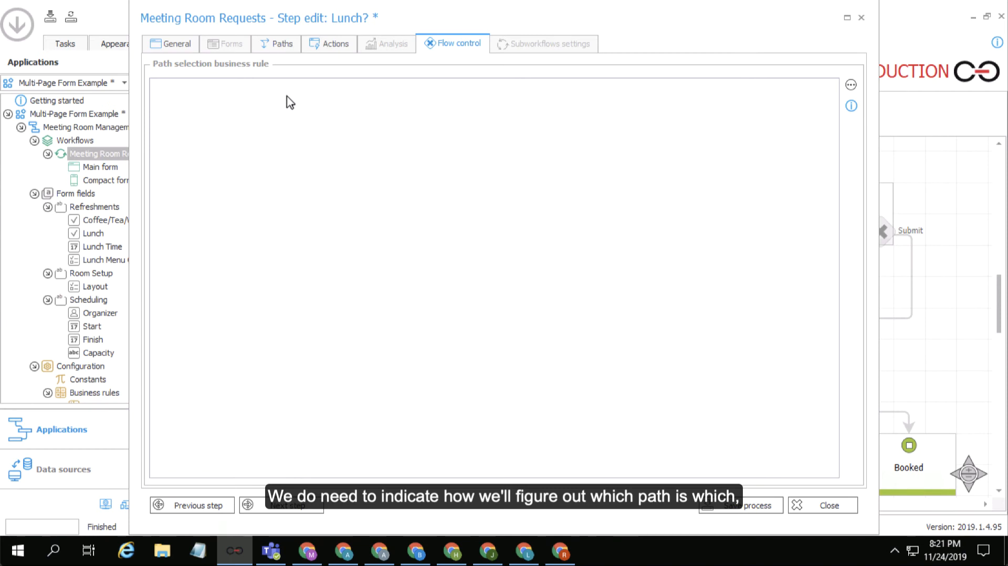
pyautogui.click(848, 85)
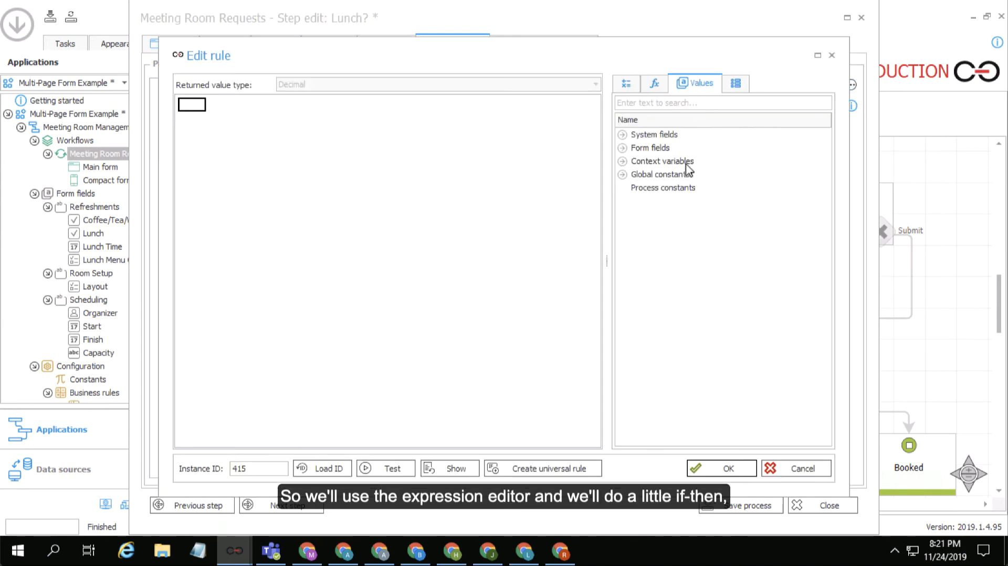
pyautogui.click(652, 87)
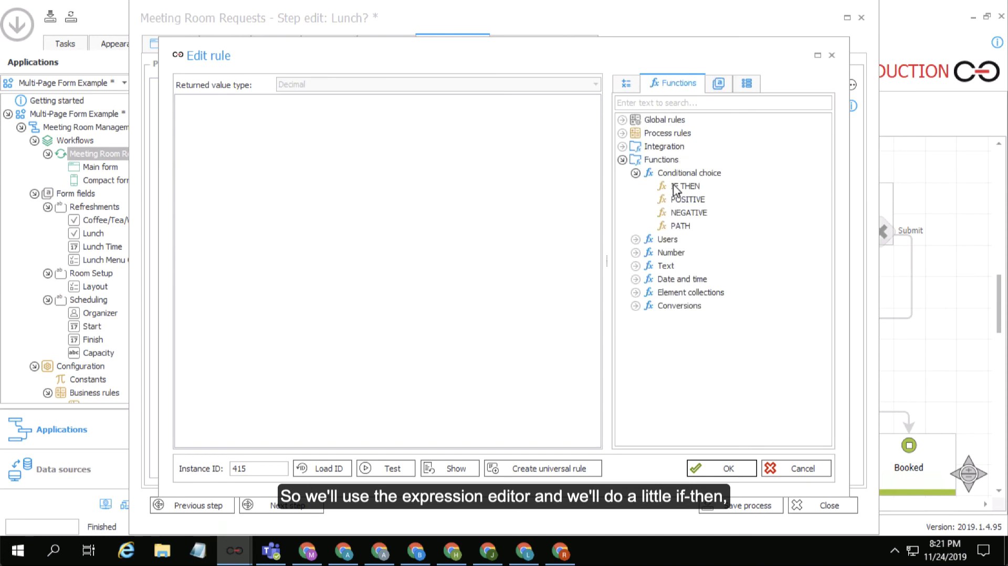
pyautogui.doubleClick(677, 187)
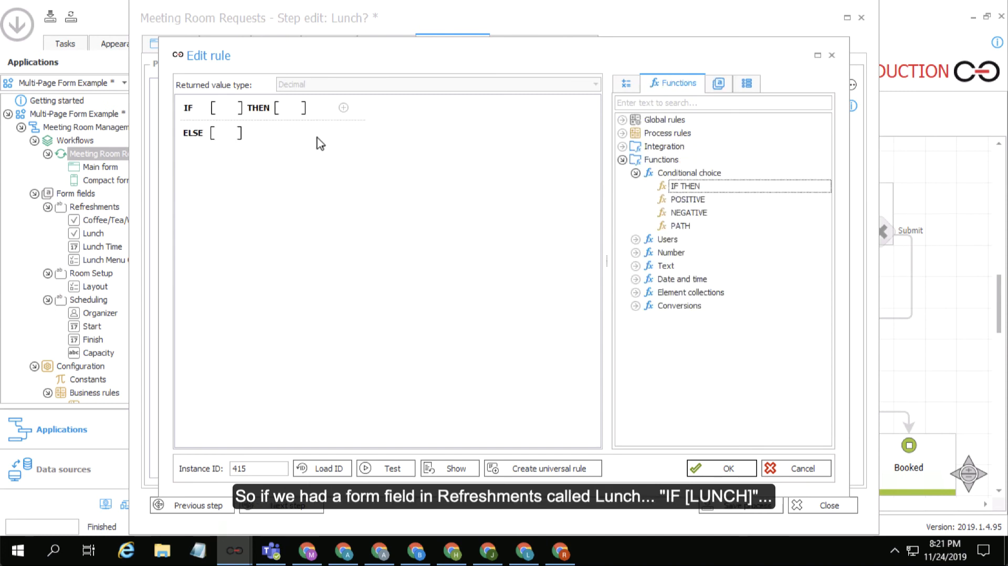
# Step: Insert the Lunch form field from the Refreshments group as the IF condition of the path selection rule
pyautogui.click(226, 112)
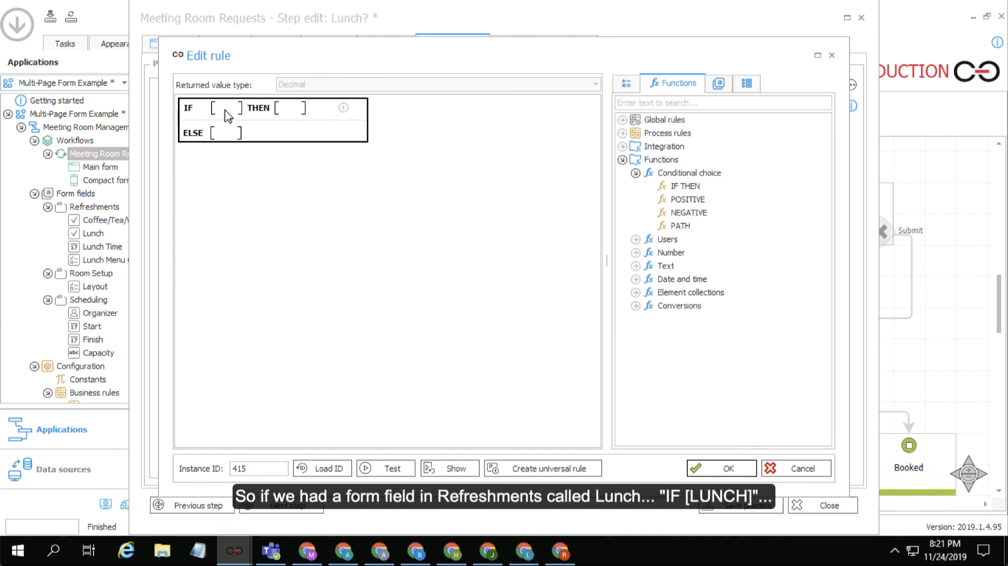
pyautogui.click(724, 91)
pyautogui.click(623, 149)
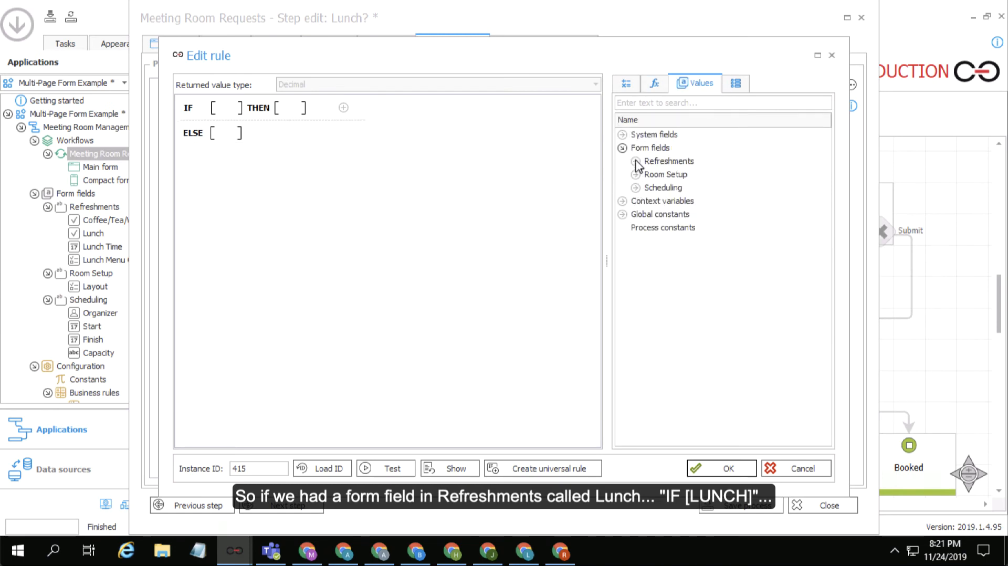
pyautogui.click(636, 160)
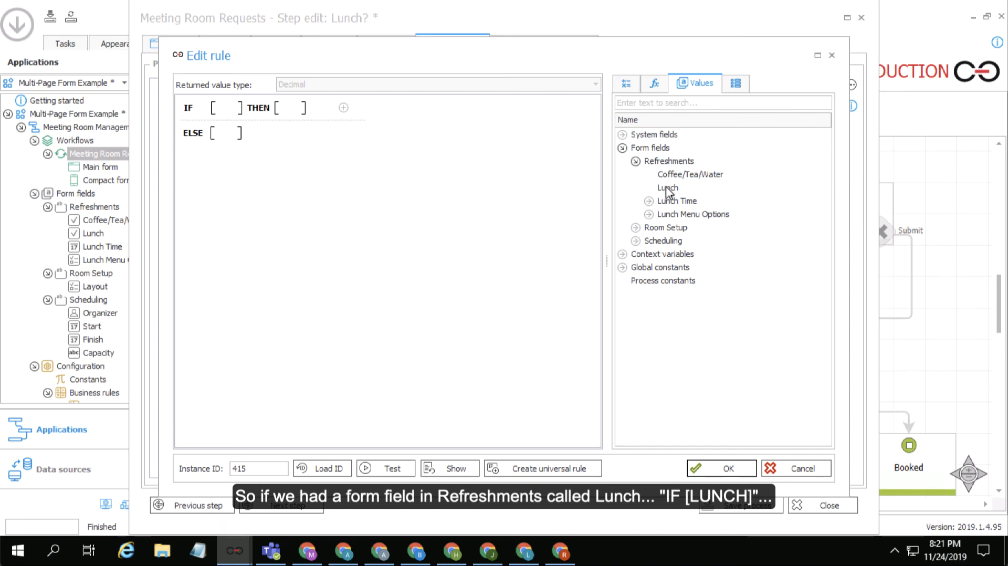
pyautogui.moveTo(666, 189); pyautogui.dragTo(409, 136)
pyautogui.moveTo(242, 108); pyautogui.dragTo(229, 109)
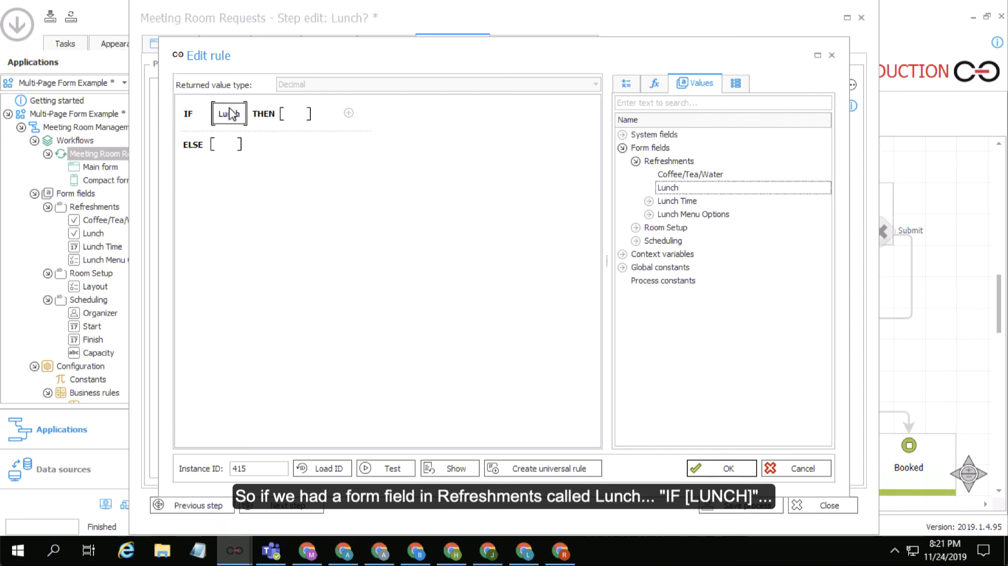
# Step: Extend the IF condition with an equals comparison so it reads Lunch = POSITIVE
pyautogui.click(626, 85)
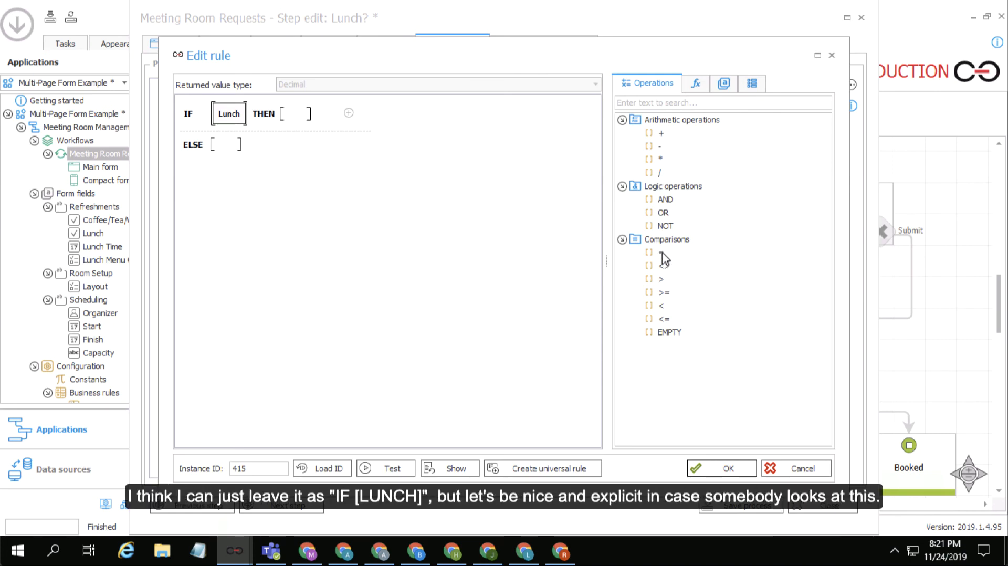
pyautogui.moveTo(662, 252); pyautogui.dragTo(285, 137)
pyautogui.moveTo(227, 117); pyautogui.dragTo(230, 118)
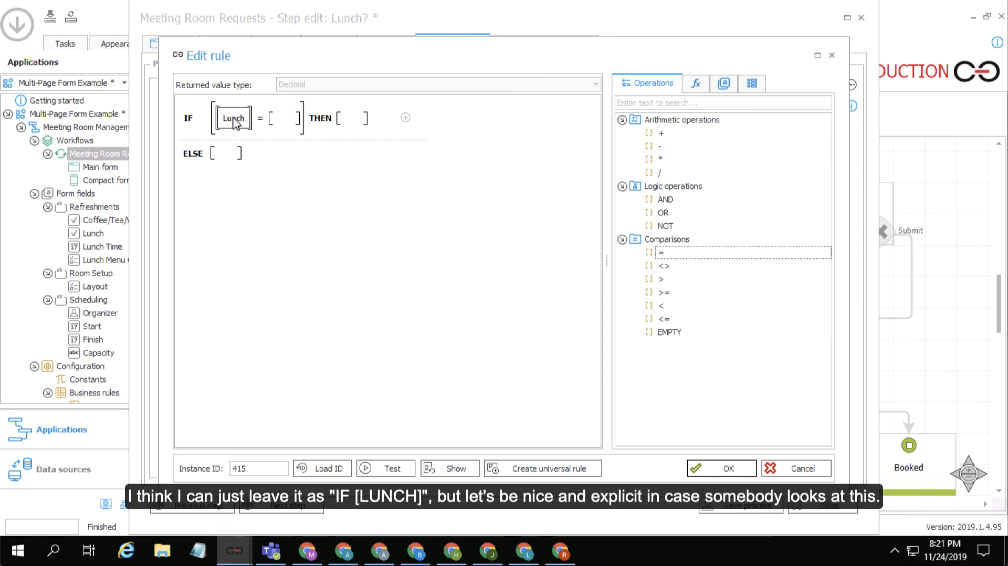
pyautogui.click(696, 84)
pyautogui.moveTo(688, 202); pyautogui.dragTo(341, 131)
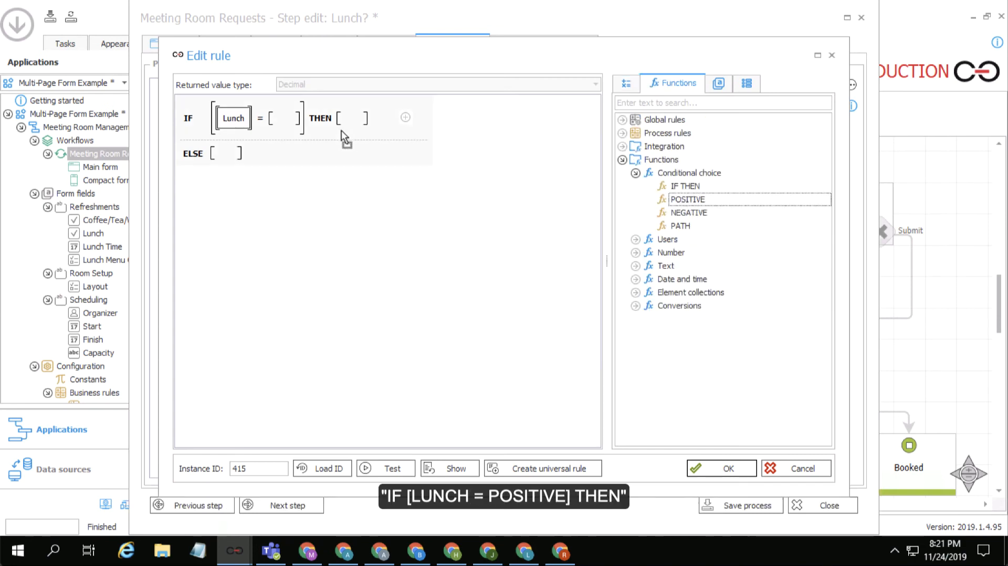
pyautogui.moveTo(281, 121); pyautogui.dragTo(284, 126)
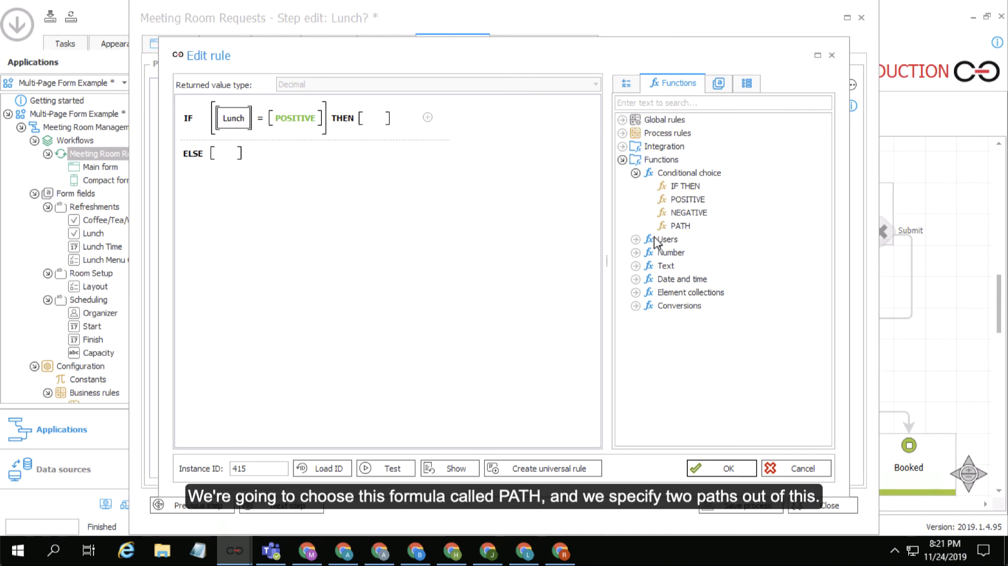
# Step: Add PATH functions to the THEN and ELSE branches, choosing Get Lunch Details for THEN and No Lunch Needed for ELSE
pyautogui.moveTo(677, 226); pyautogui.dragTo(377, 119)
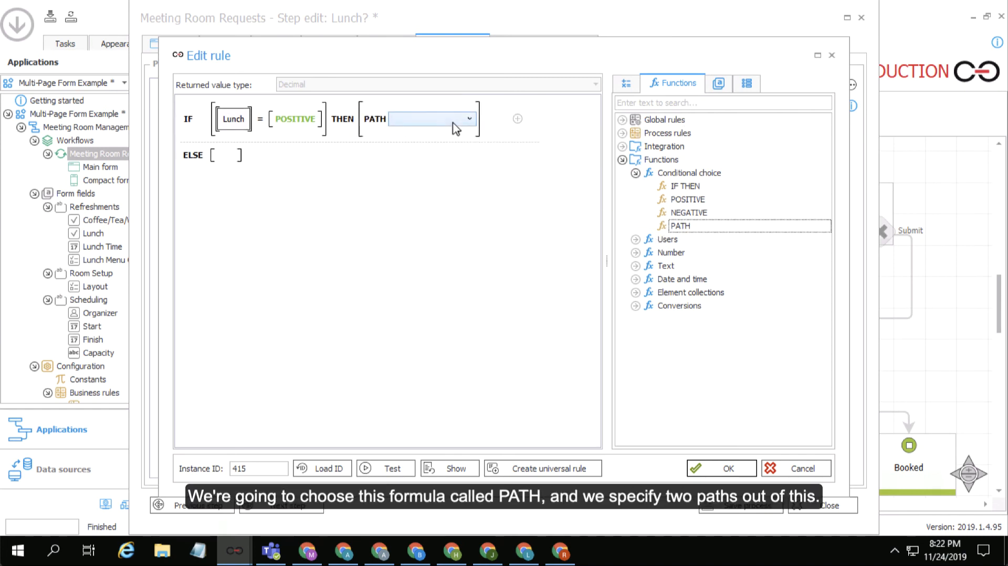
pyautogui.moveTo(688, 230); pyautogui.dragTo(230, 160)
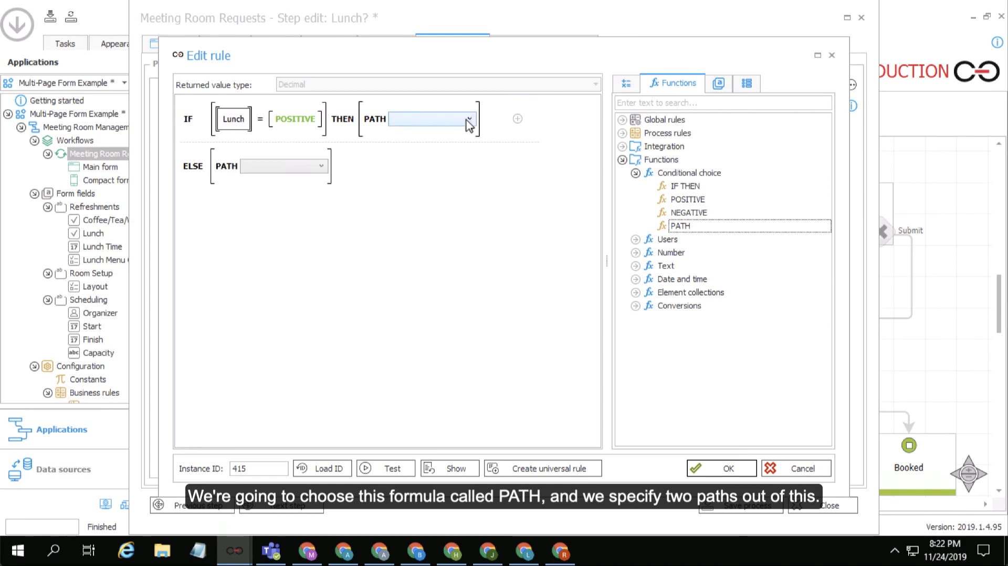
pyautogui.click(469, 122)
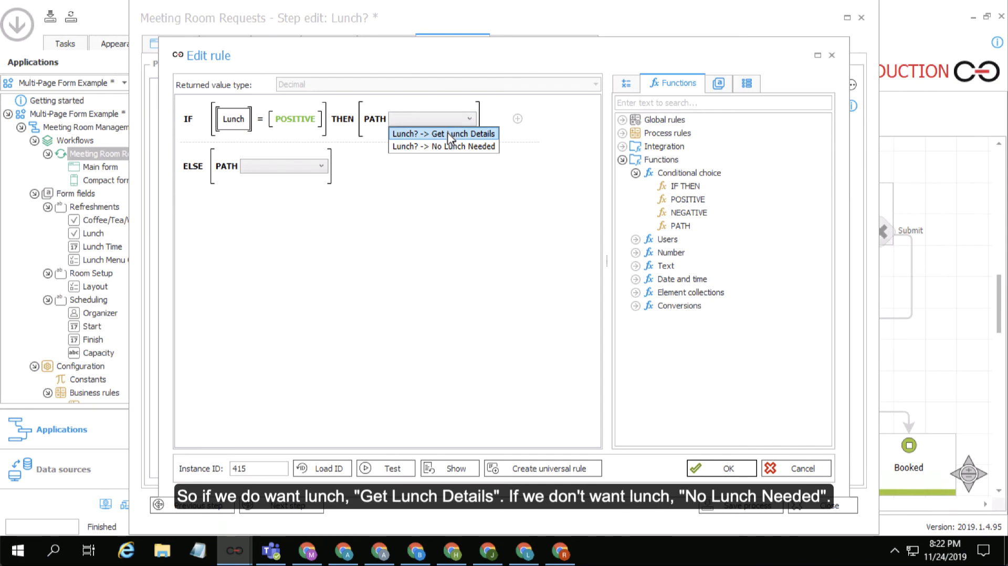
pyautogui.click(449, 135)
pyautogui.click(313, 167)
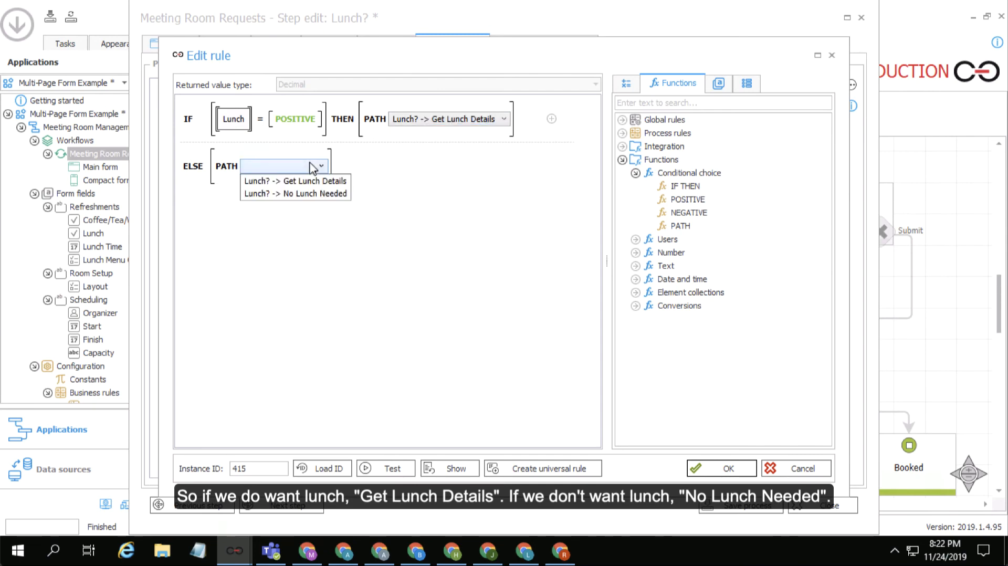
pyautogui.click(304, 194)
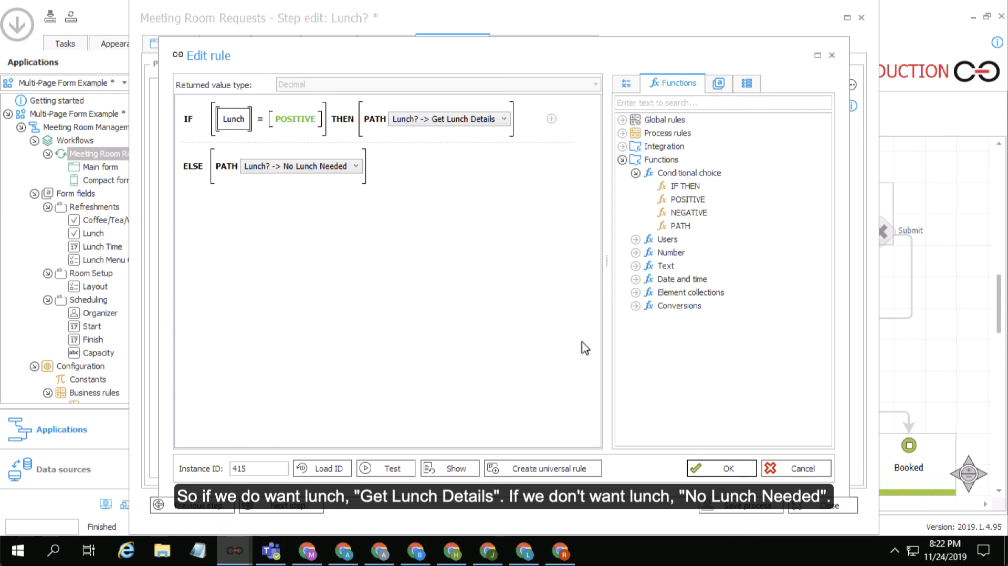
# Step: Confirm the path selection rule, close the Lunch? step editor and save the process
pyautogui.click(728, 469)
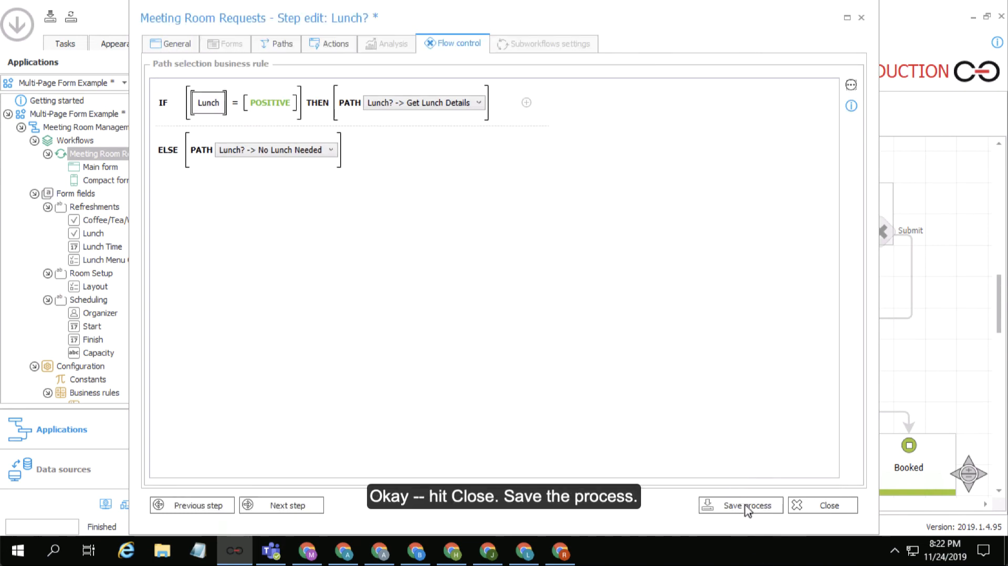
pyautogui.click(809, 512)
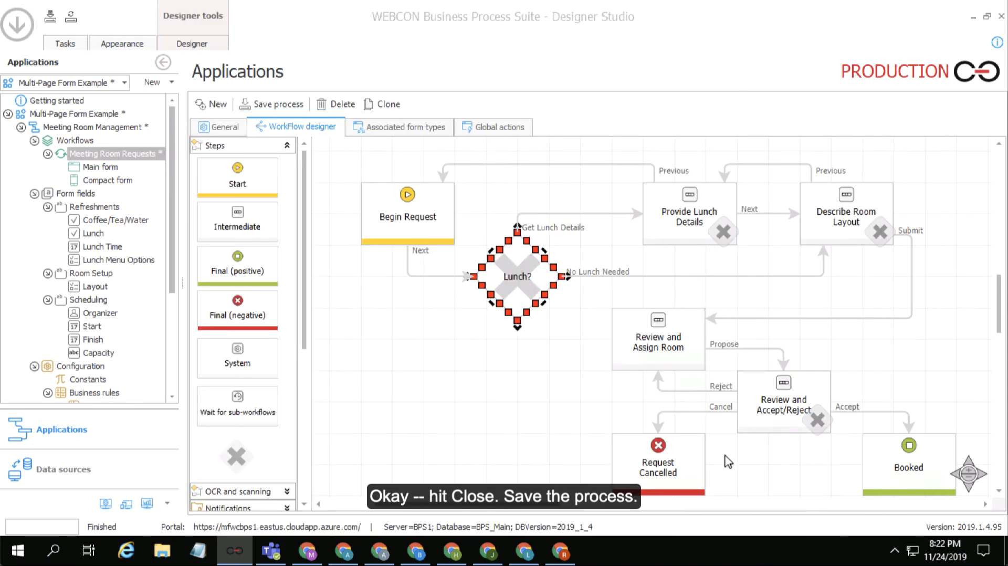
pyautogui.click(281, 107)
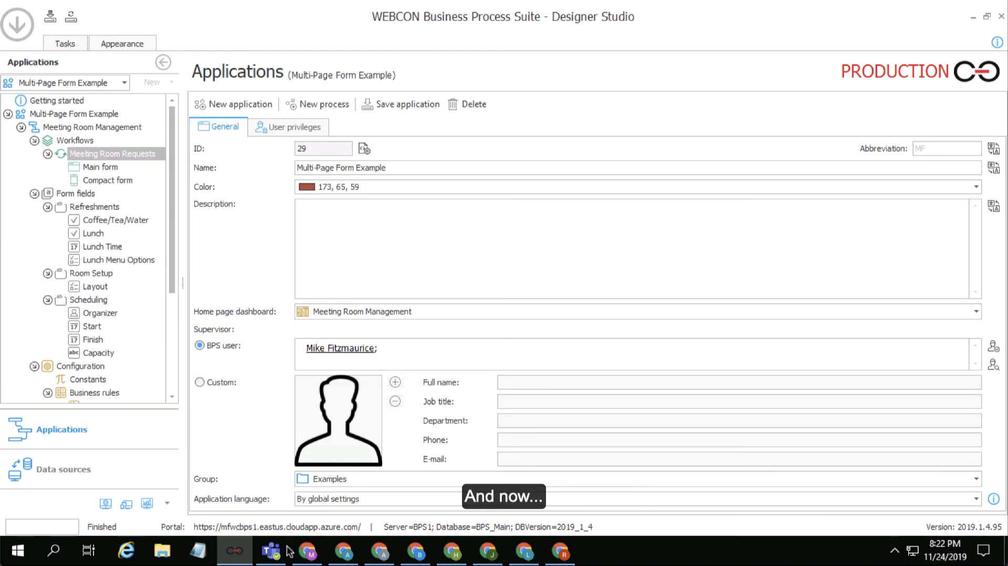
# Step: Switch to the browser portal and fill in a new room request from 11/26/2019 to 11/29/2019, capacity 20, with Coffee/Tea/Water but no lunch
pyautogui.click(308, 551)
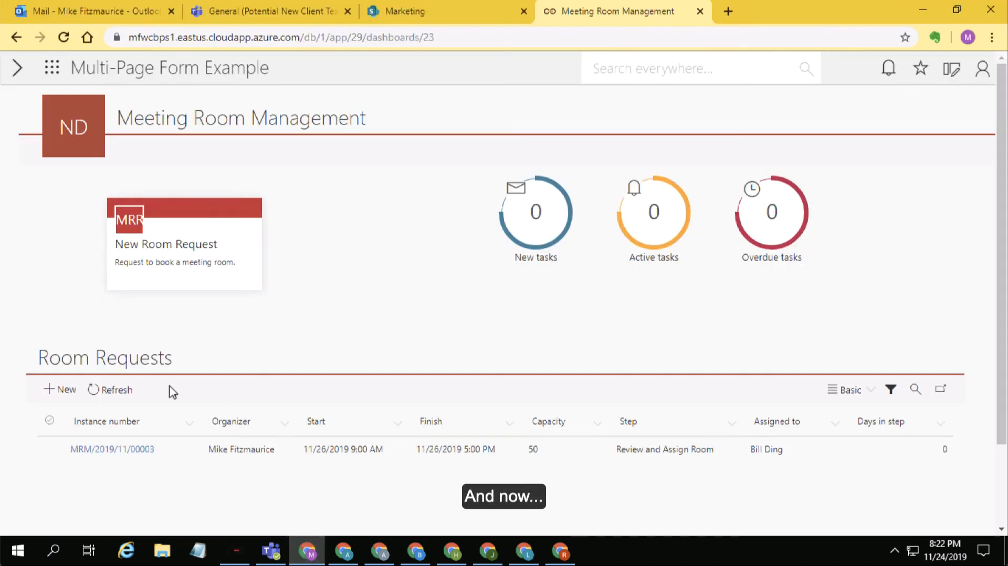
pyautogui.click(184, 272)
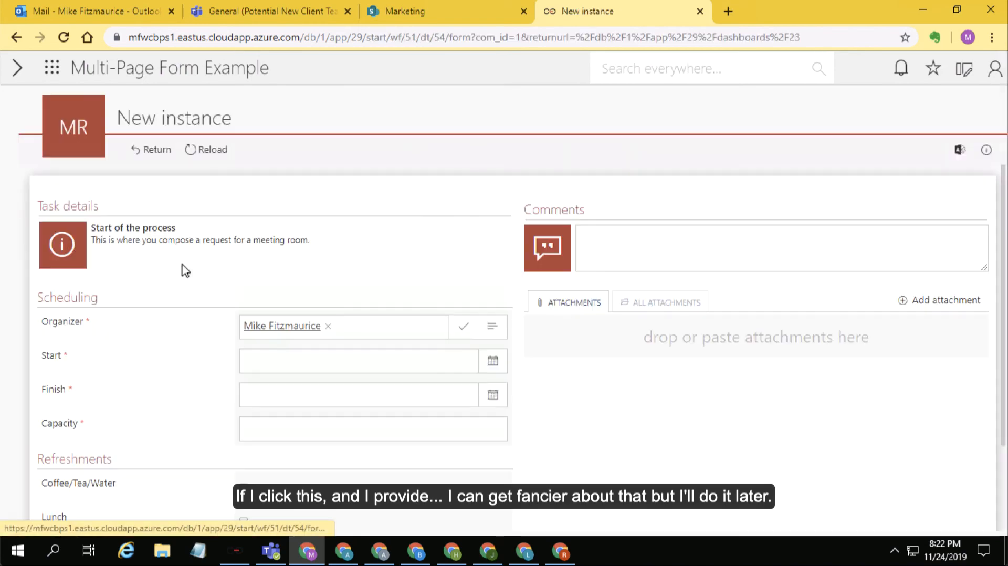
pyautogui.click(425, 363)
pyautogui.click(392, 512)
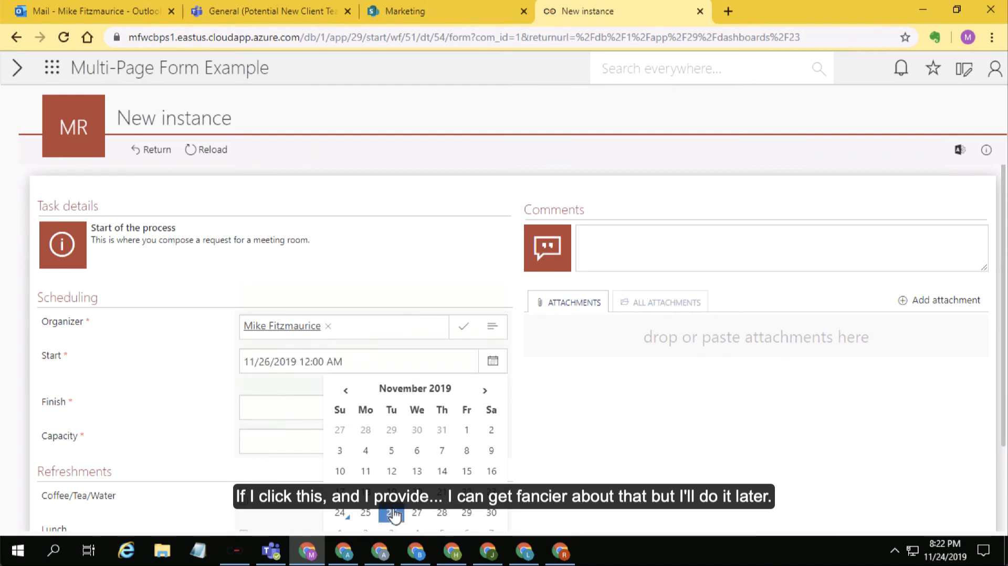
pyautogui.click(300, 407)
pyautogui.click(493, 407)
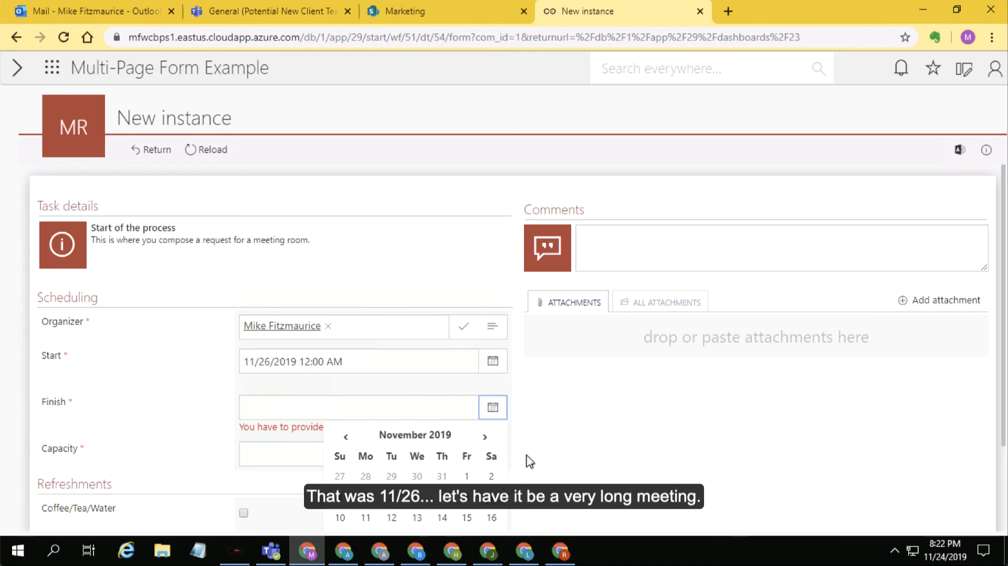
pyautogui.scroll(-3, 553, 463)
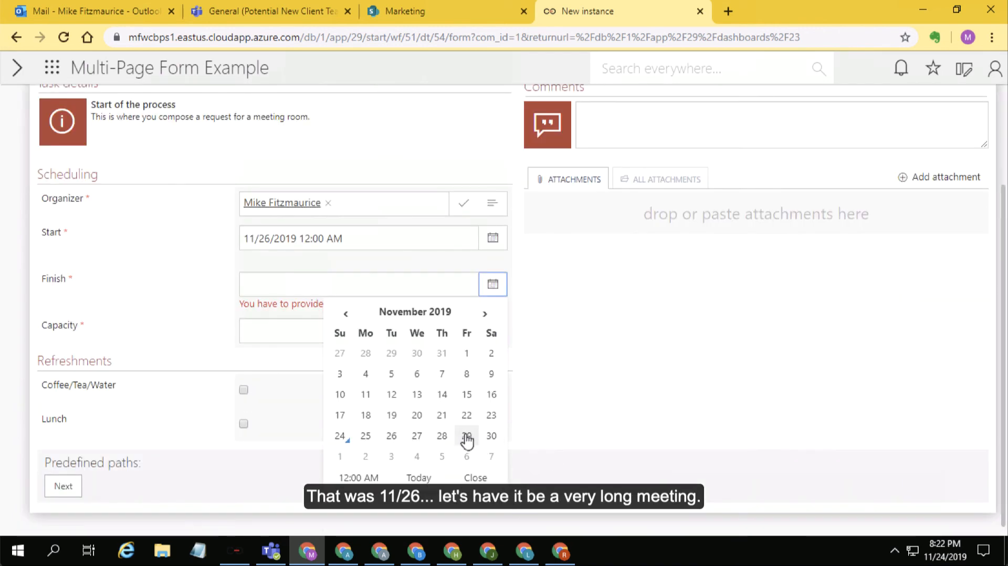
pyautogui.click(466, 435)
pyautogui.click(262, 335)
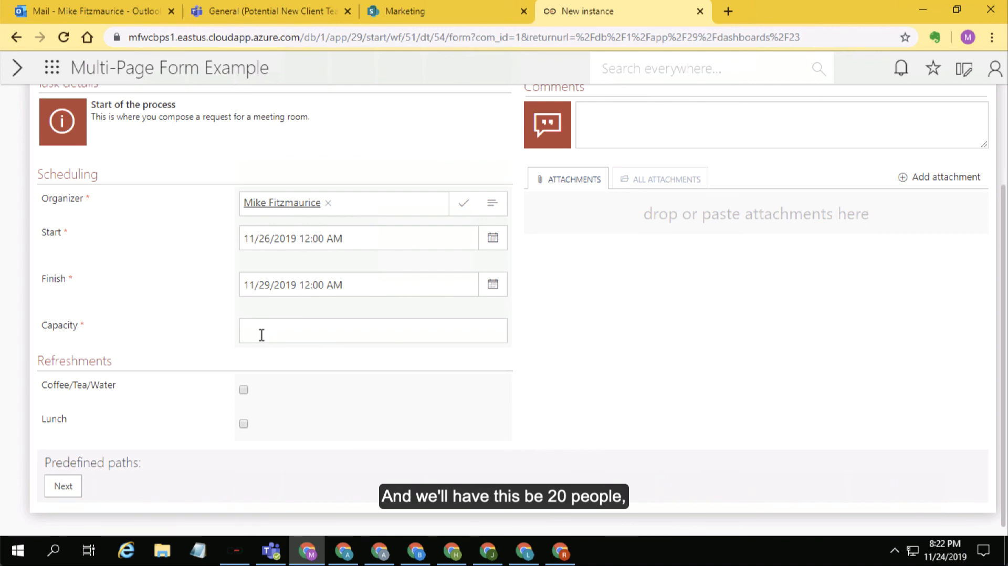
pyautogui.click(244, 389)
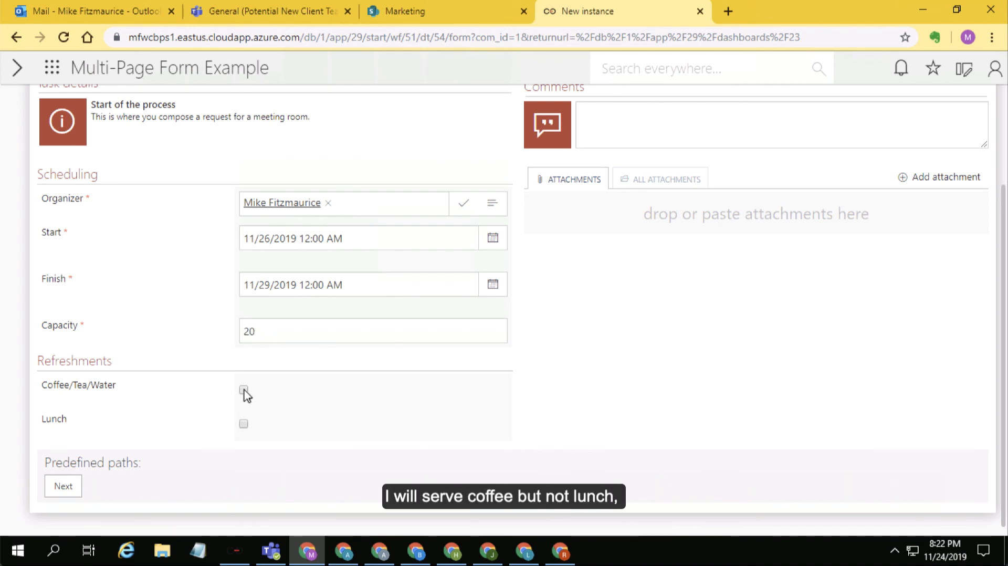
# Step: Advance the room request along its Next path and test the Previous path from the room layout page
pyautogui.click(62, 490)
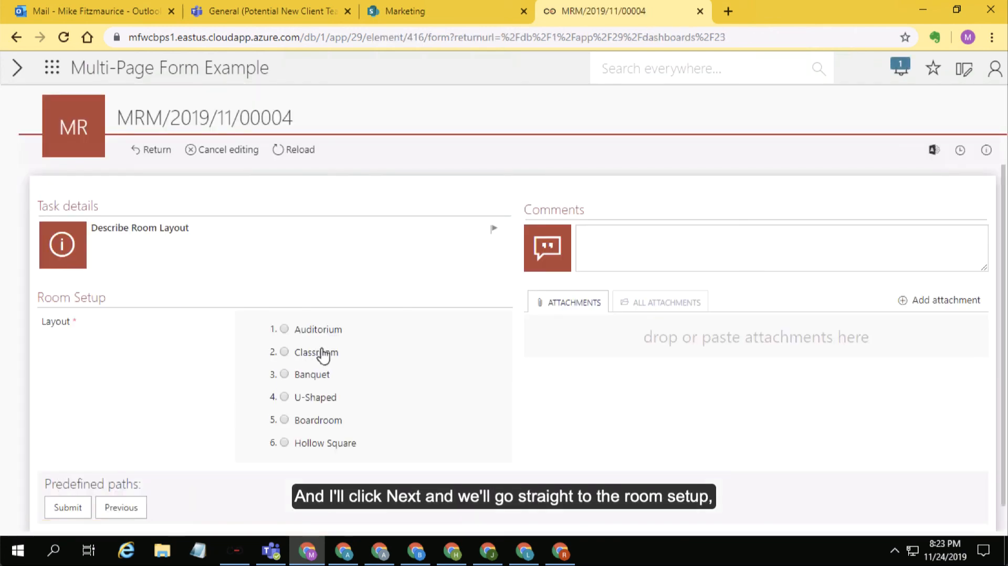
pyautogui.click(115, 509)
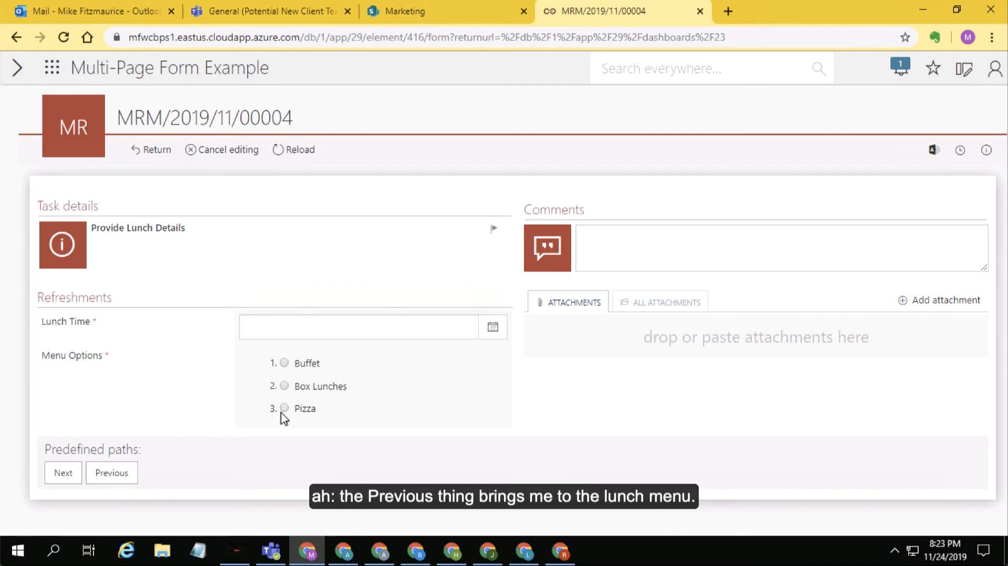
# Step: Switch to Designer Studio, set the destination of Describe Room Layout's Previous path to "Back to the previous step", and save the process
pyautogui.click(240, 552)
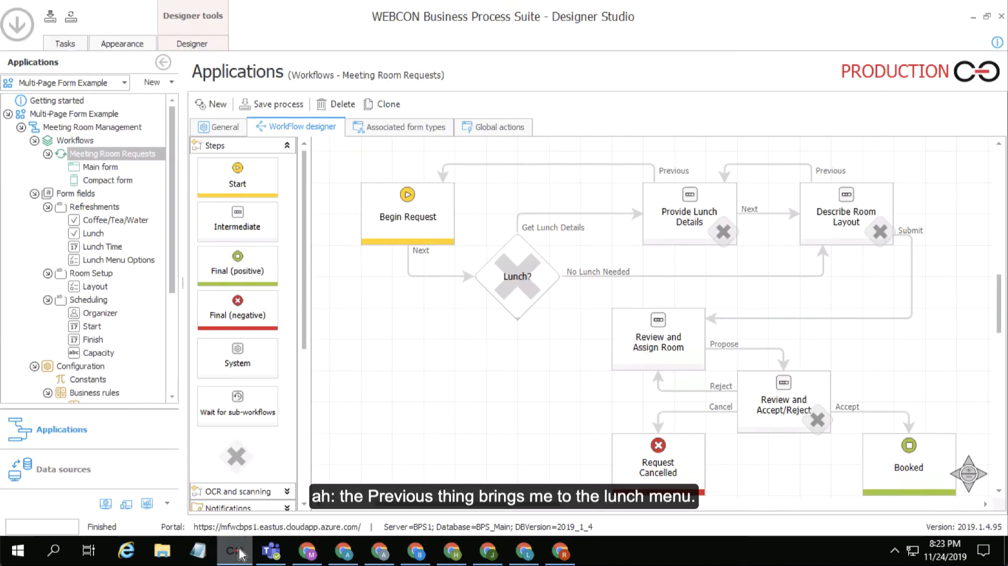
pyautogui.click(825, 231)
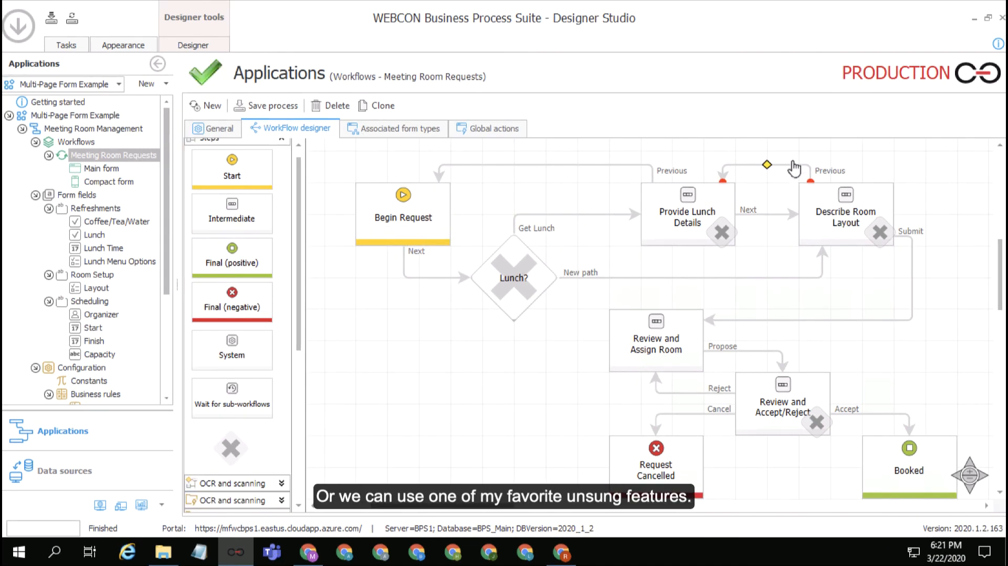
pyautogui.rightClick(792, 172)
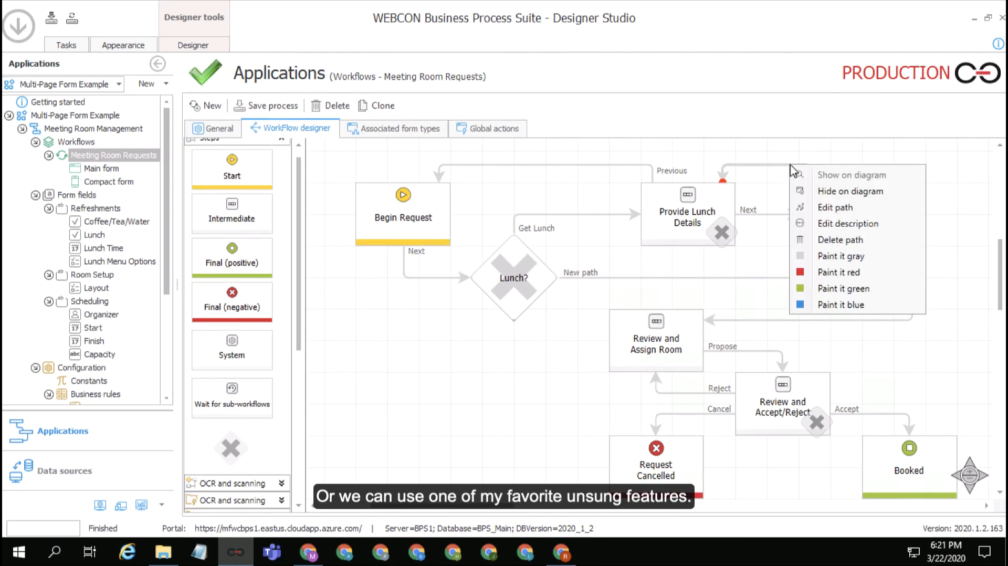
pyautogui.click(825, 211)
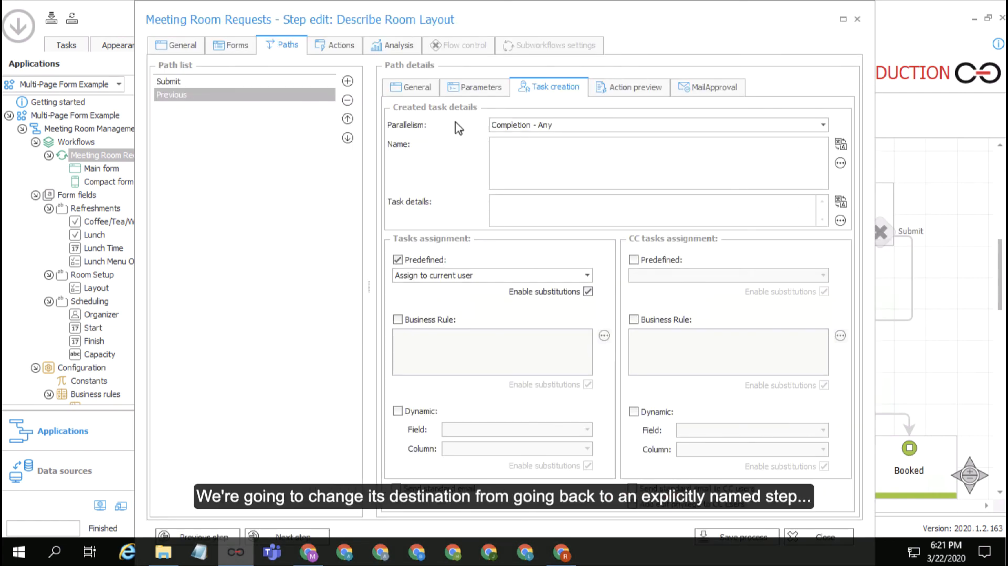
pyautogui.click(426, 91)
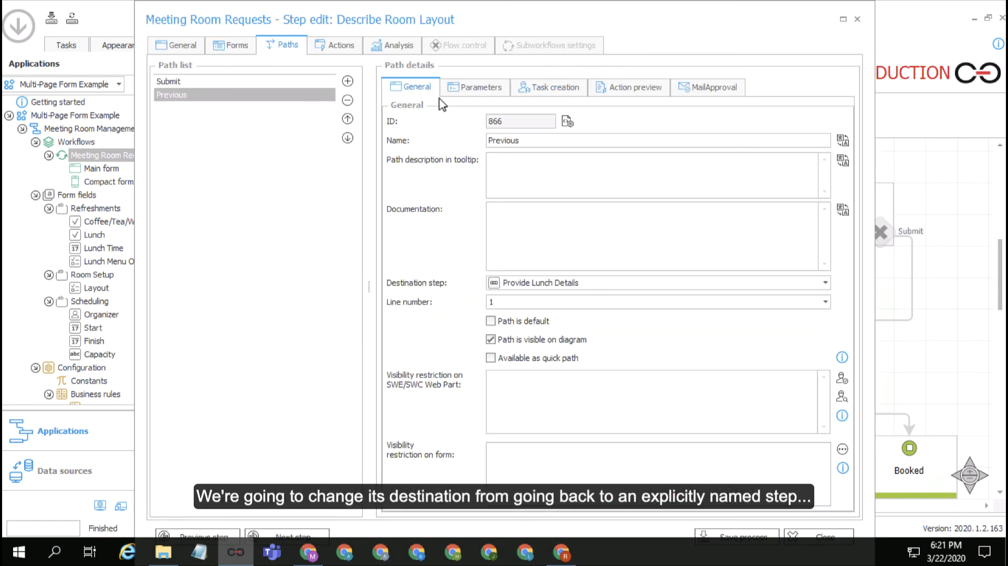
pyautogui.click(690, 284)
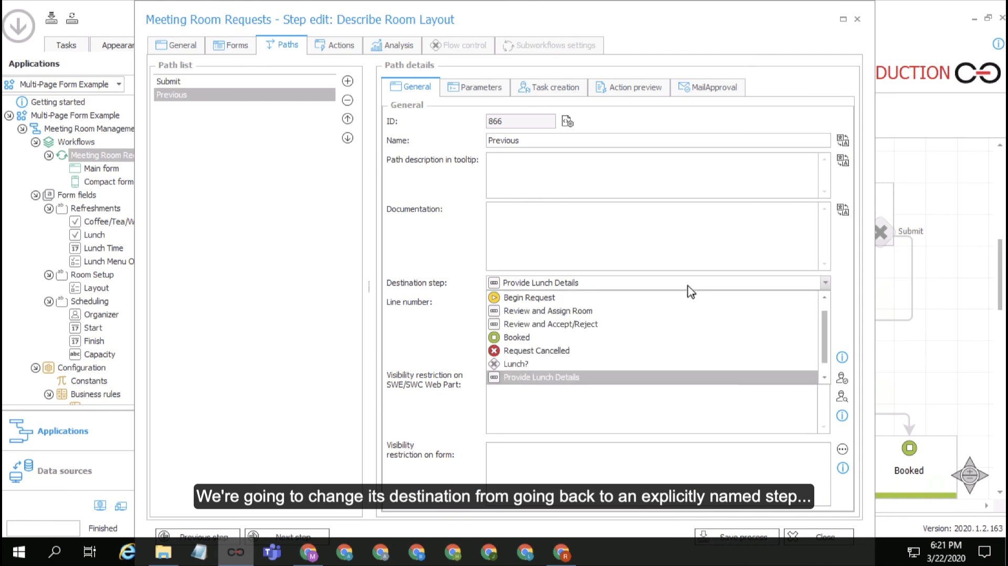
pyautogui.click(824, 300)
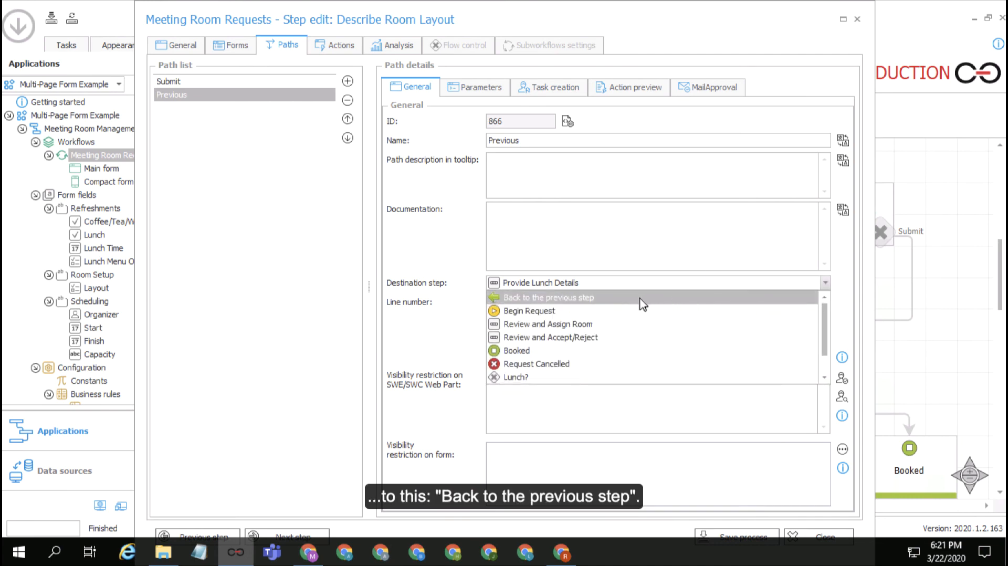
pyautogui.click(587, 299)
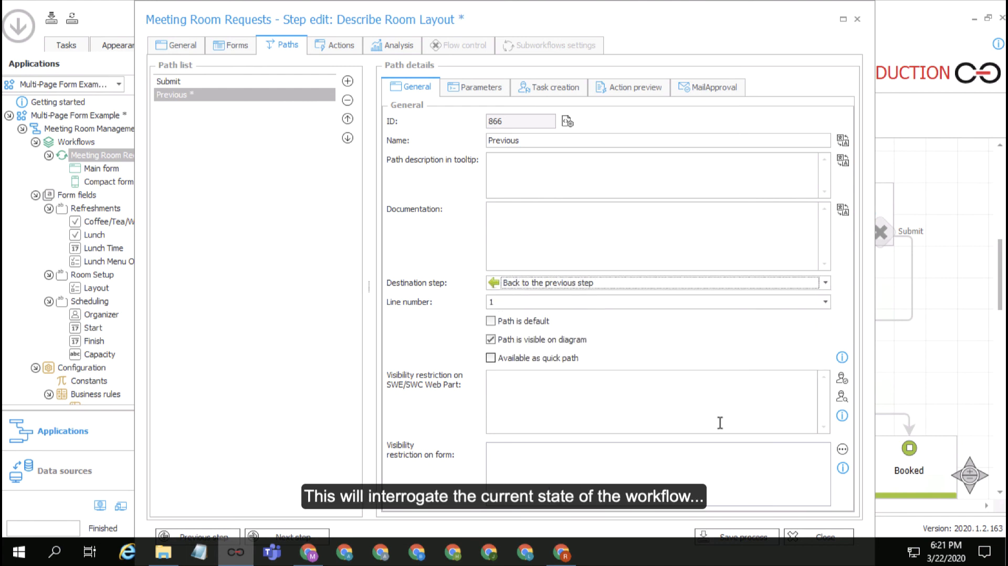
pyautogui.click(817, 531)
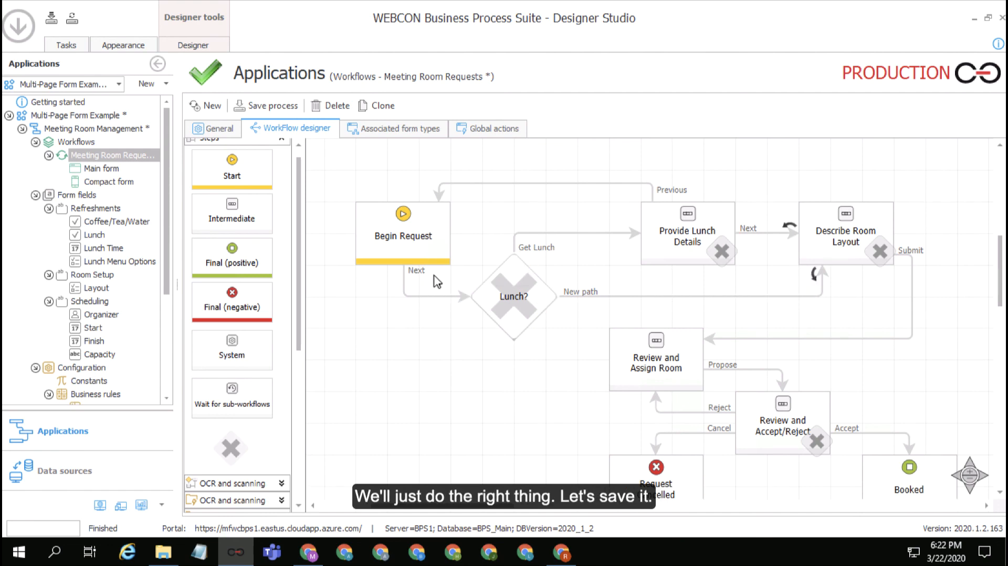
pyautogui.click(275, 107)
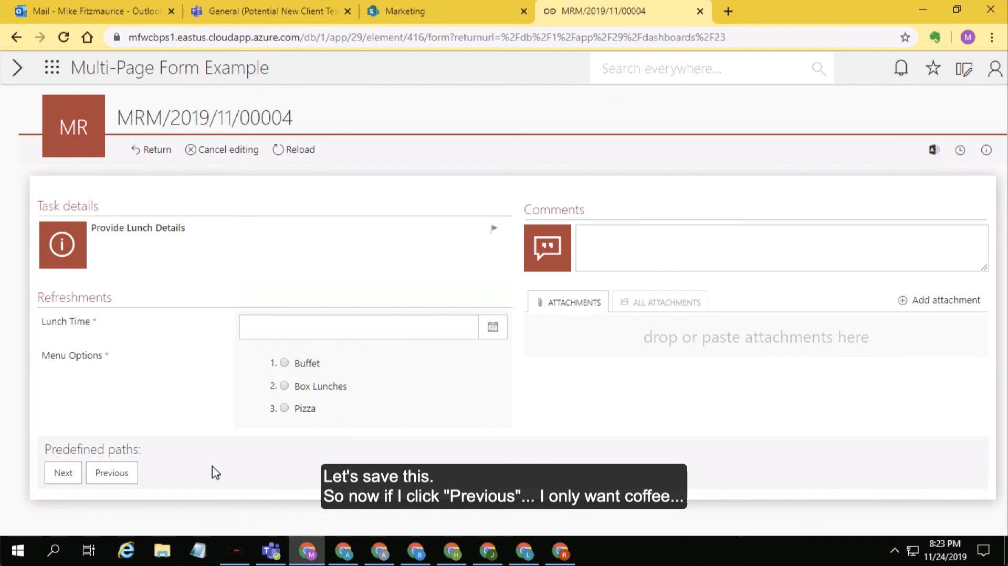
# Step: Return the request from the lunch details page to Begin Request, advance it without lunch, and test Describe Room Layout's Previous path
pyautogui.click(112, 473)
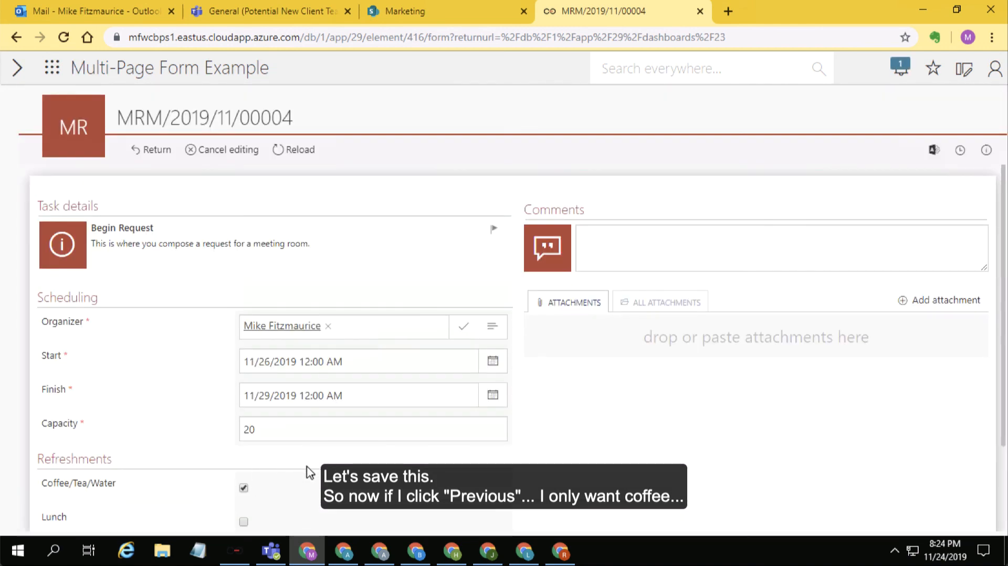
pyautogui.scroll(-2, 309, 473)
pyautogui.click(71, 486)
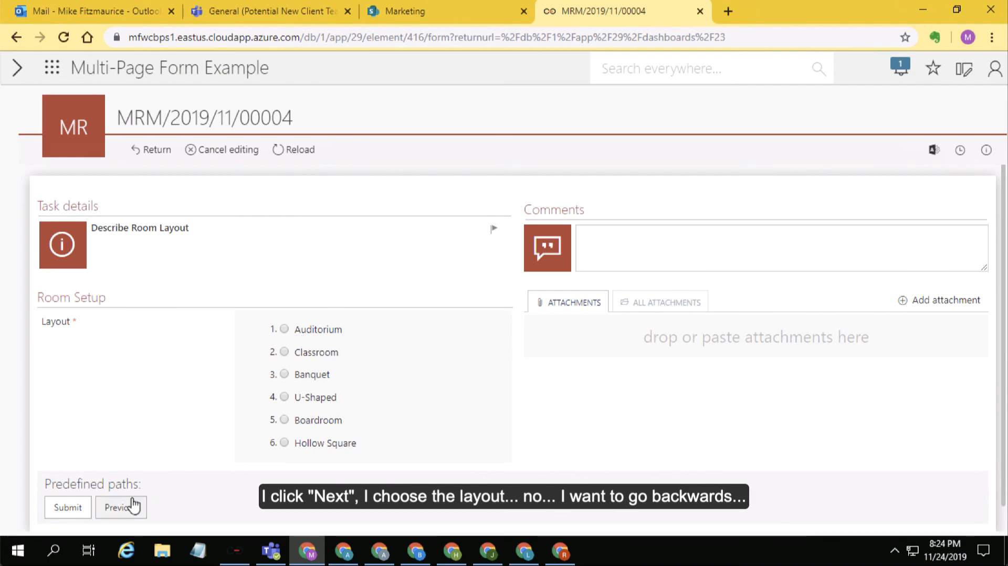
pyautogui.click(121, 508)
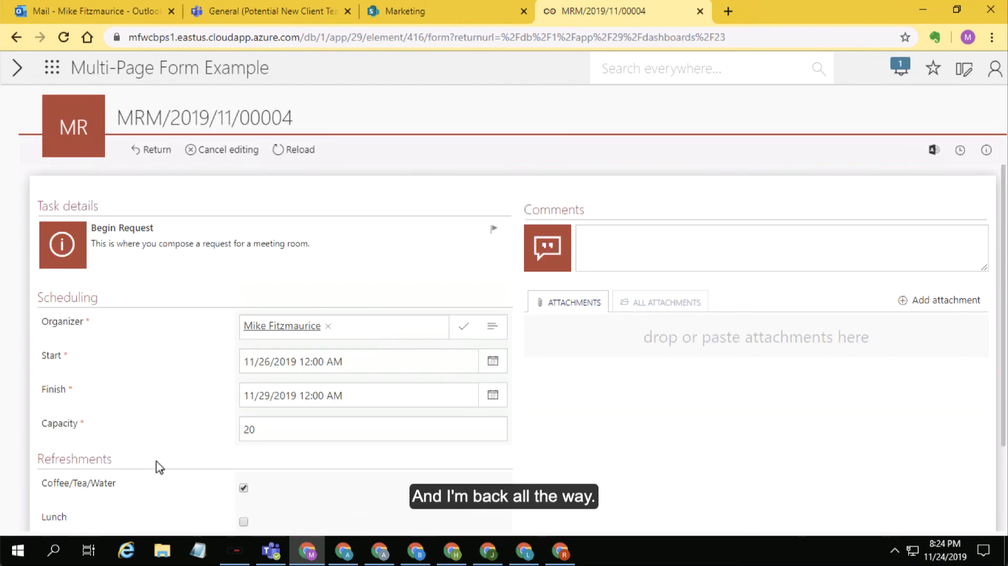
# Step: Request Lunch for the meeting room and advance the request along its Next path
pyautogui.scroll(-2, 159, 467)
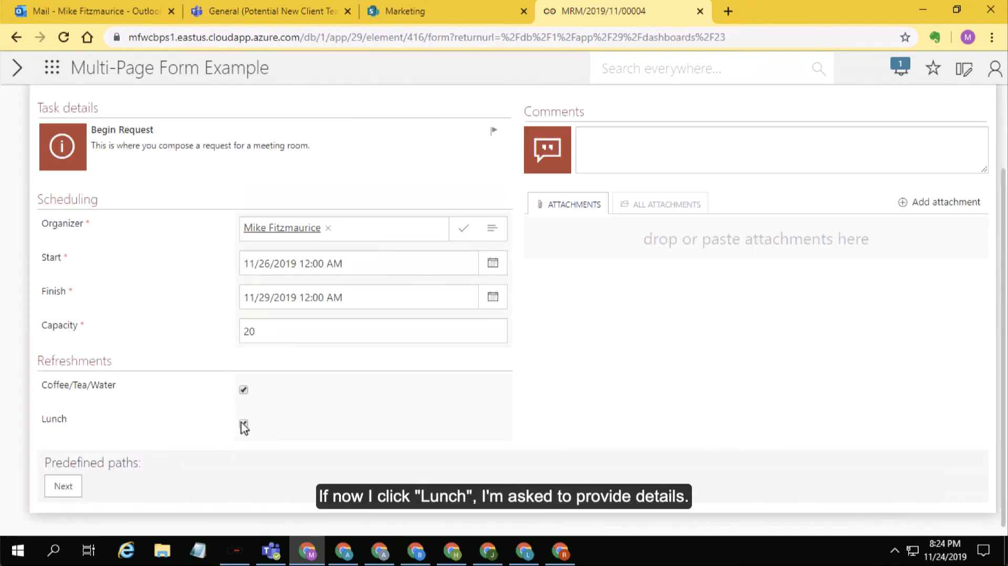
pyautogui.click(62, 487)
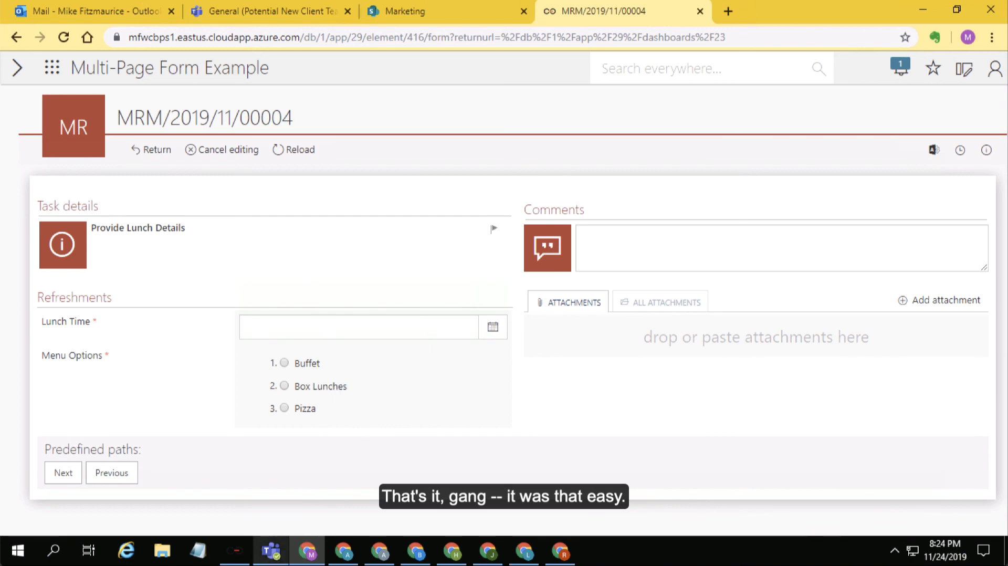
# Step: Switch to Designer Studio and examine the Review and Assign Room step in the Meeting Room Requests workflow
pyautogui.click(234, 550)
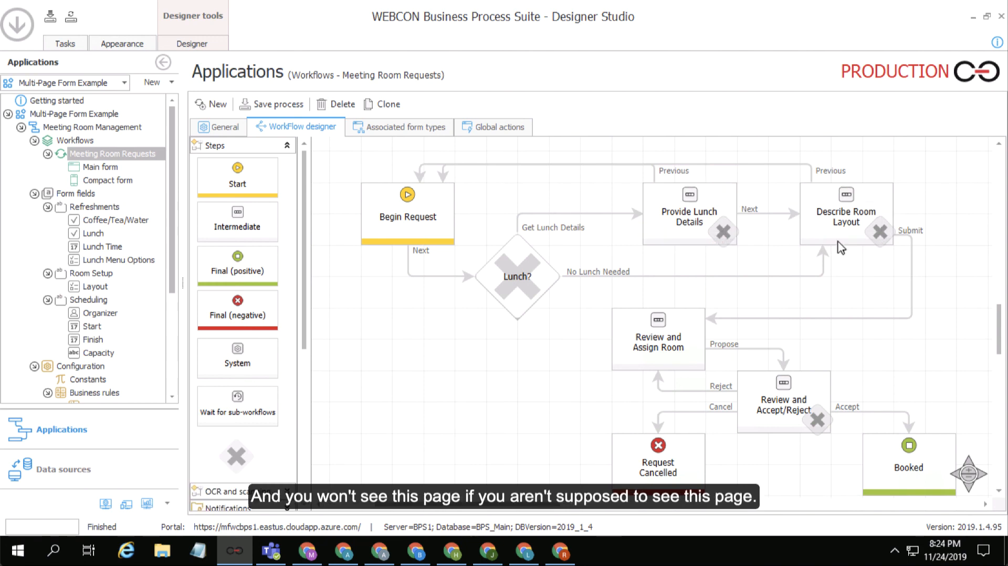
pyautogui.moveTo(693, 344)
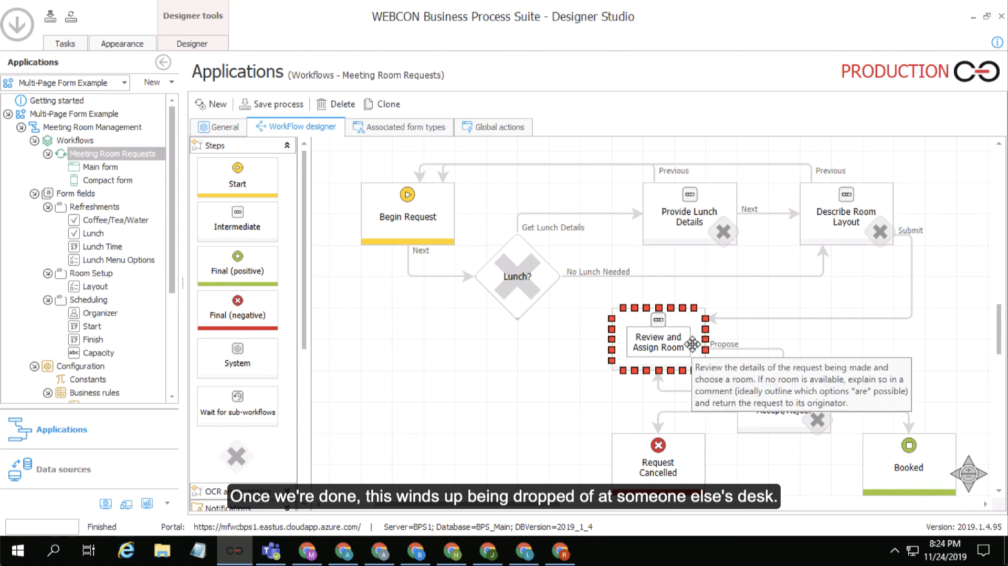
# Step: Switch to the reviewer's browser portal, open the new Multi-Page Form Example task, and review its scheduling, refreshment and room setup details
pyautogui.click(417, 558)
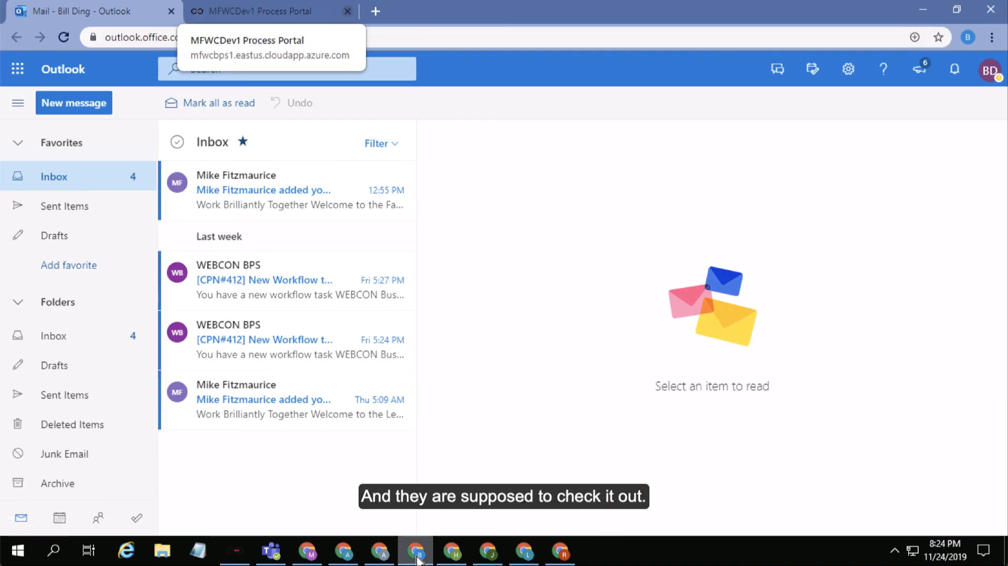
pyautogui.click(286, 12)
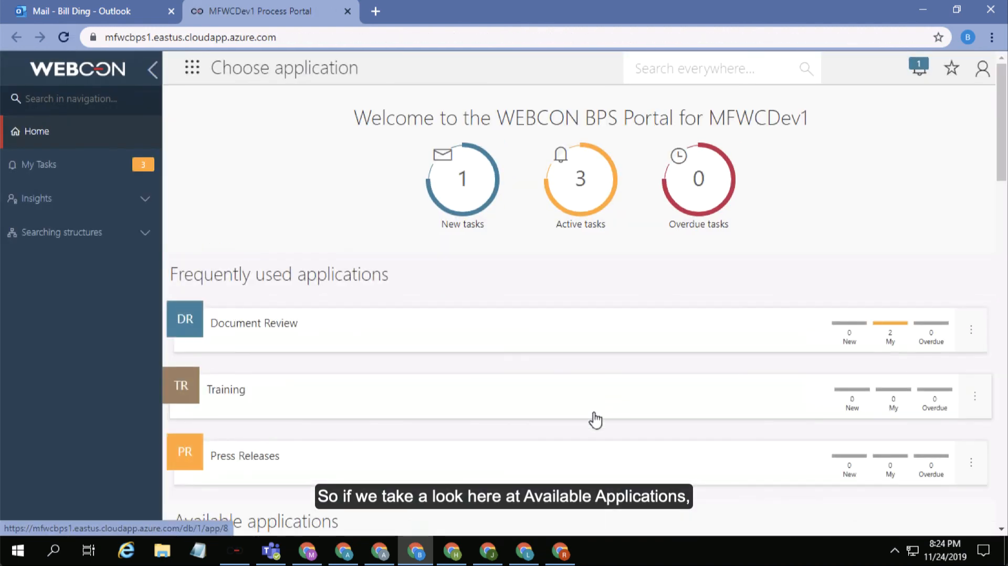
pyautogui.scroll(-6, 595, 420)
pyautogui.scroll(-3, 596, 419)
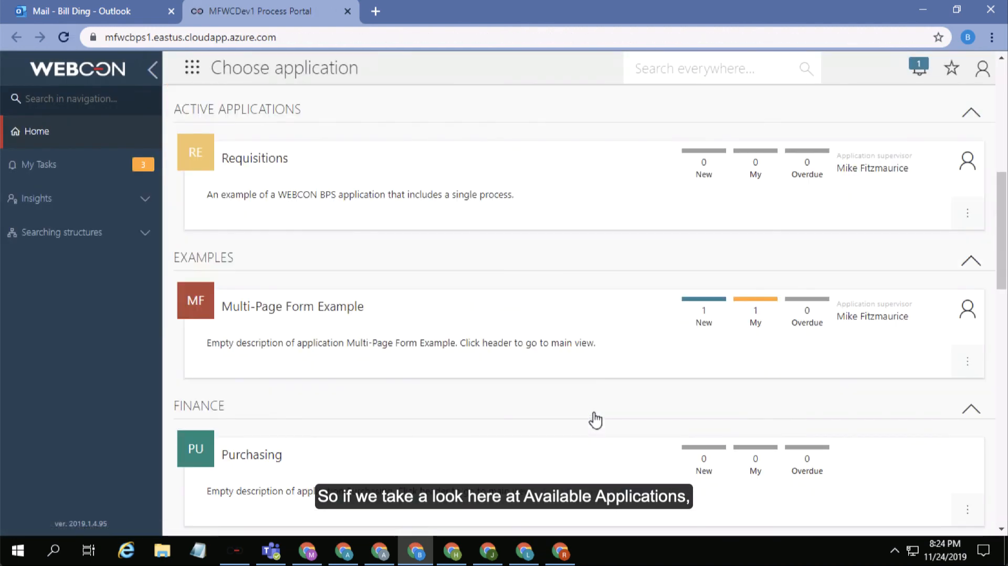
pyautogui.click(331, 310)
pyautogui.click(651, 225)
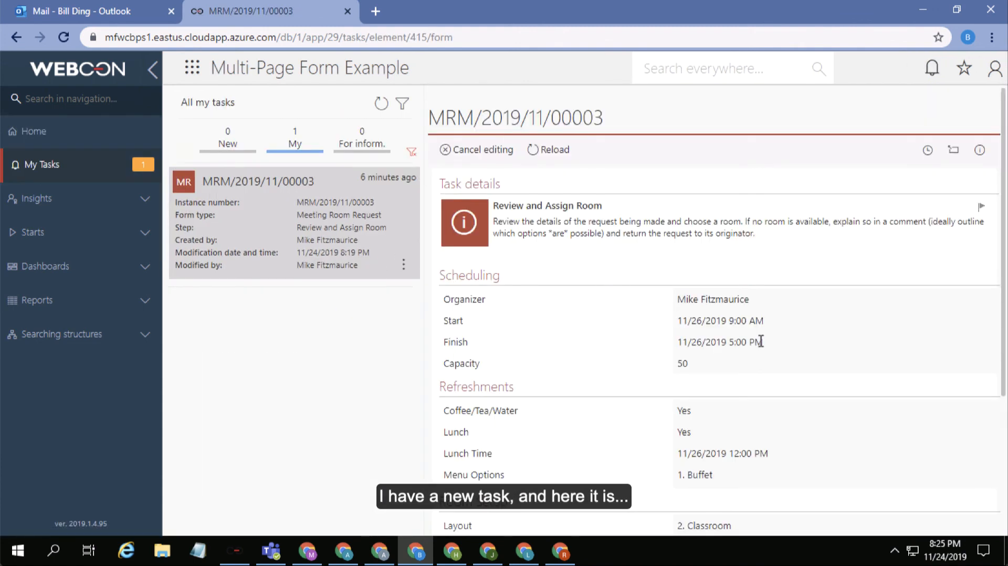
pyautogui.scroll(-3, 808, 360)
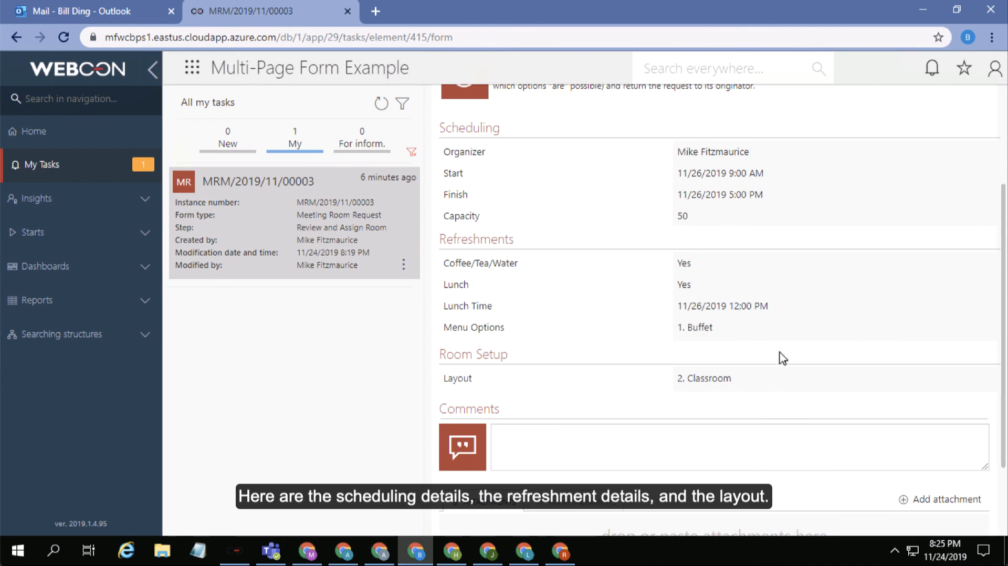
pyautogui.scroll(3, 781, 356)
pyautogui.scroll(-2, 783, 358)
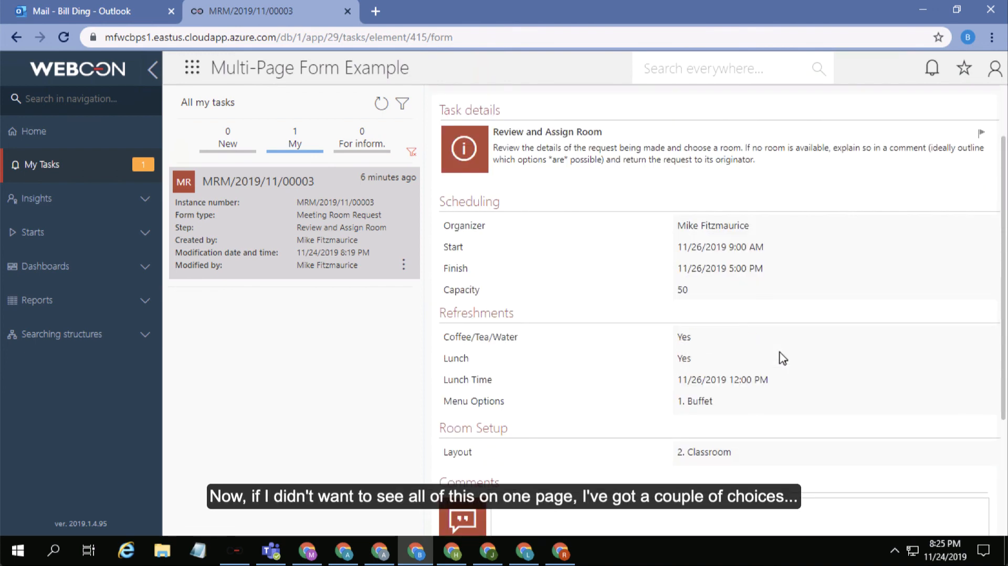
pyautogui.scroll(2, 782, 358)
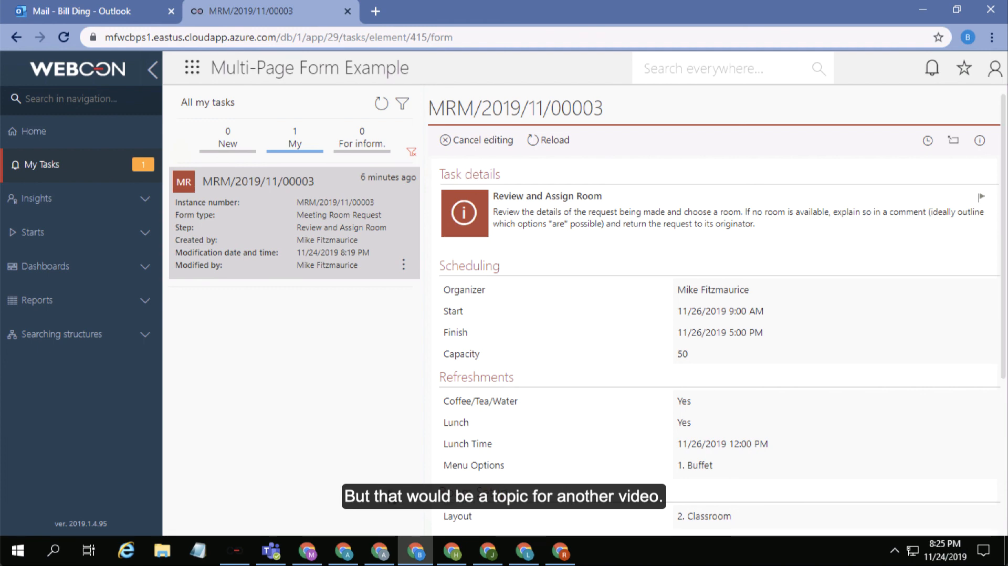
pyautogui.click(600, 0)
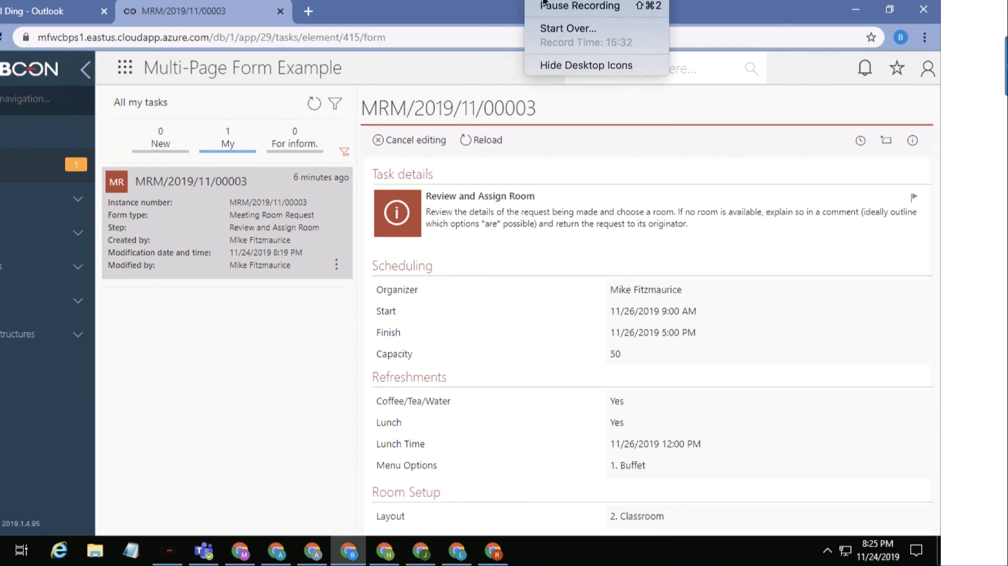